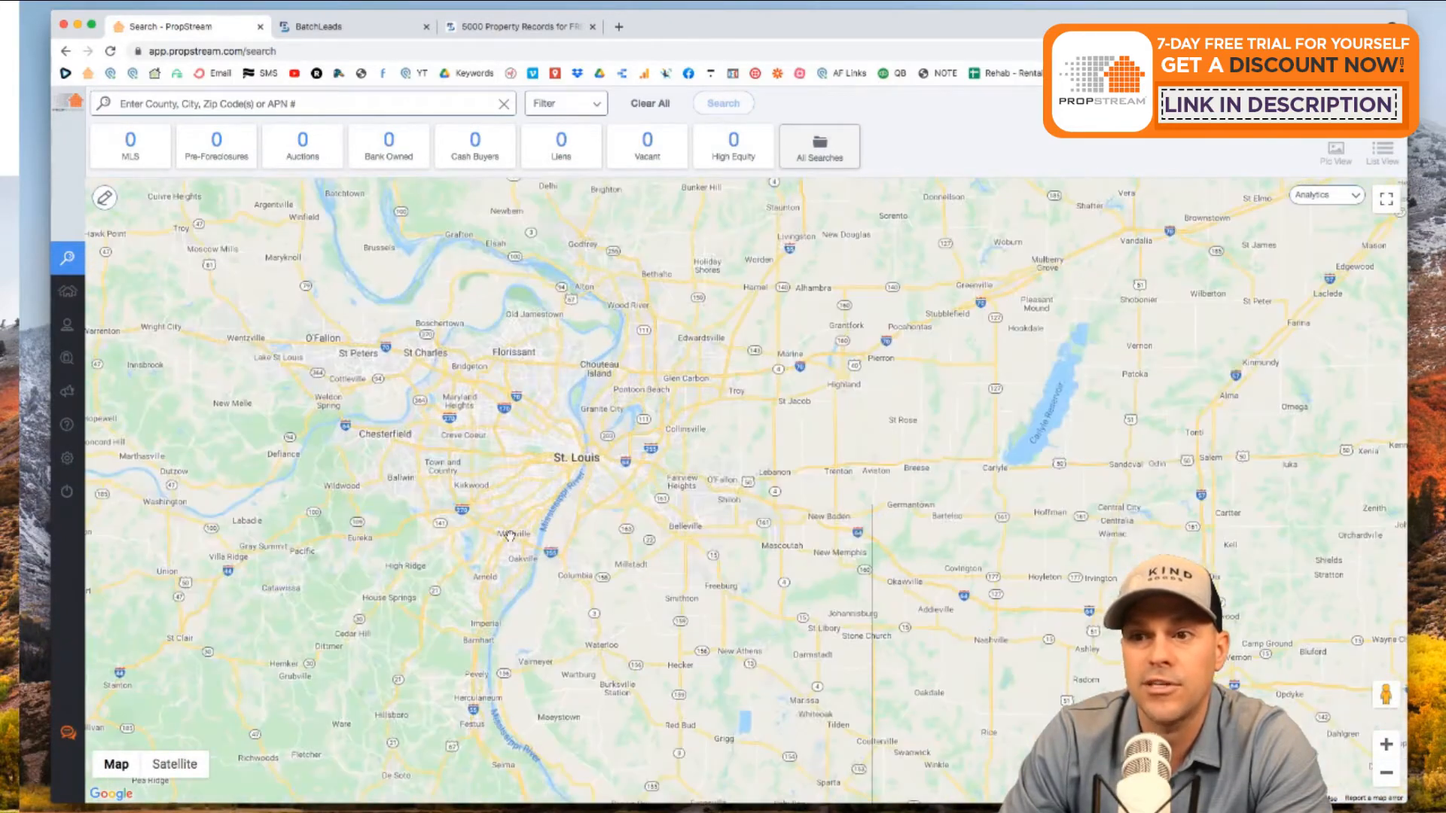
Preview the St. Louis area in satellite view and return to the standard map view
left_click(182, 774)
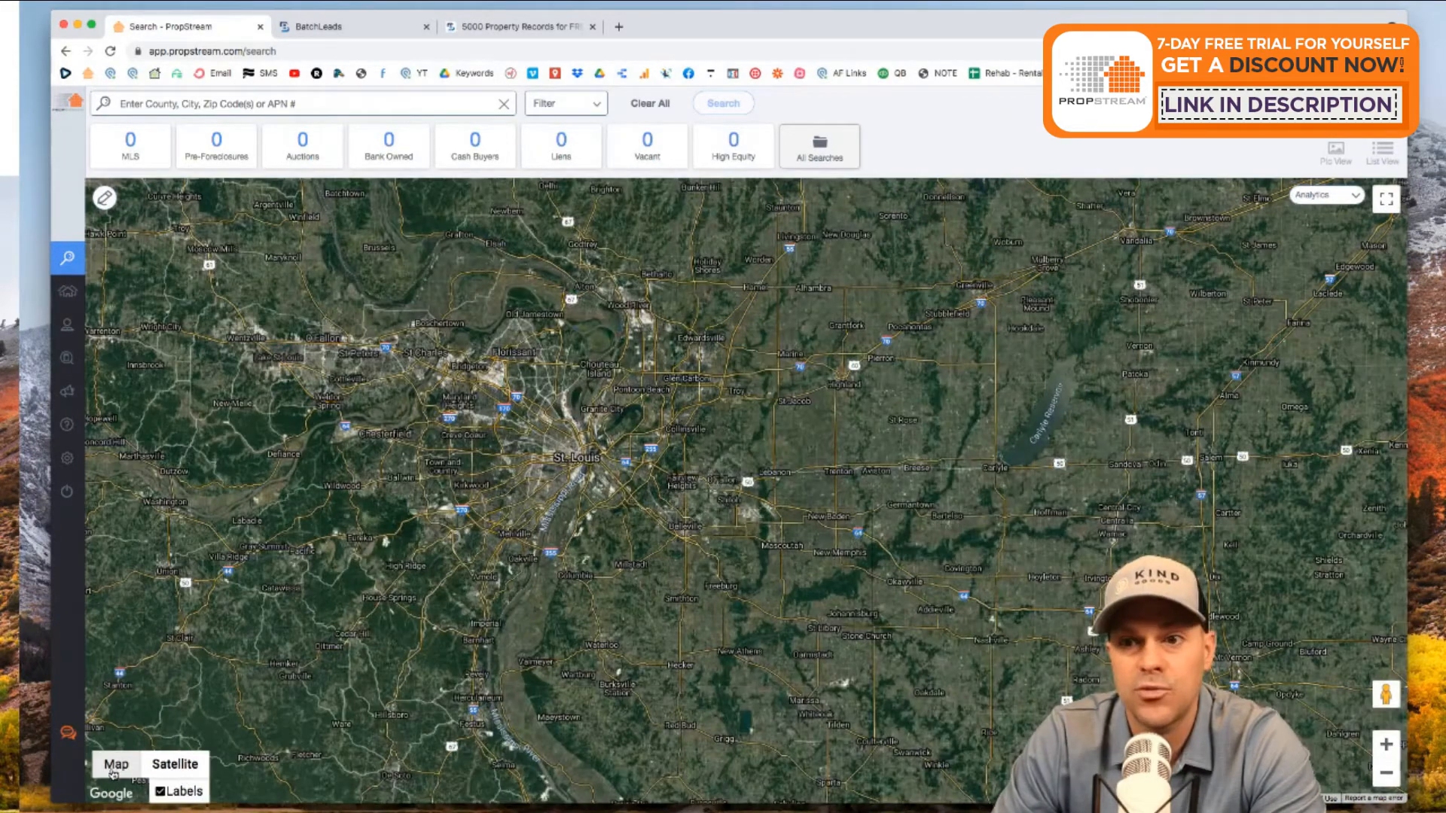
left_click(115, 765)
mouse_move(488, 475)
left_mouse_down()
mouse_move(549, 488)
mouse_move(542, 472)
mouse_move(487, 470)
left_mouse_up()
double_click(507, 476)
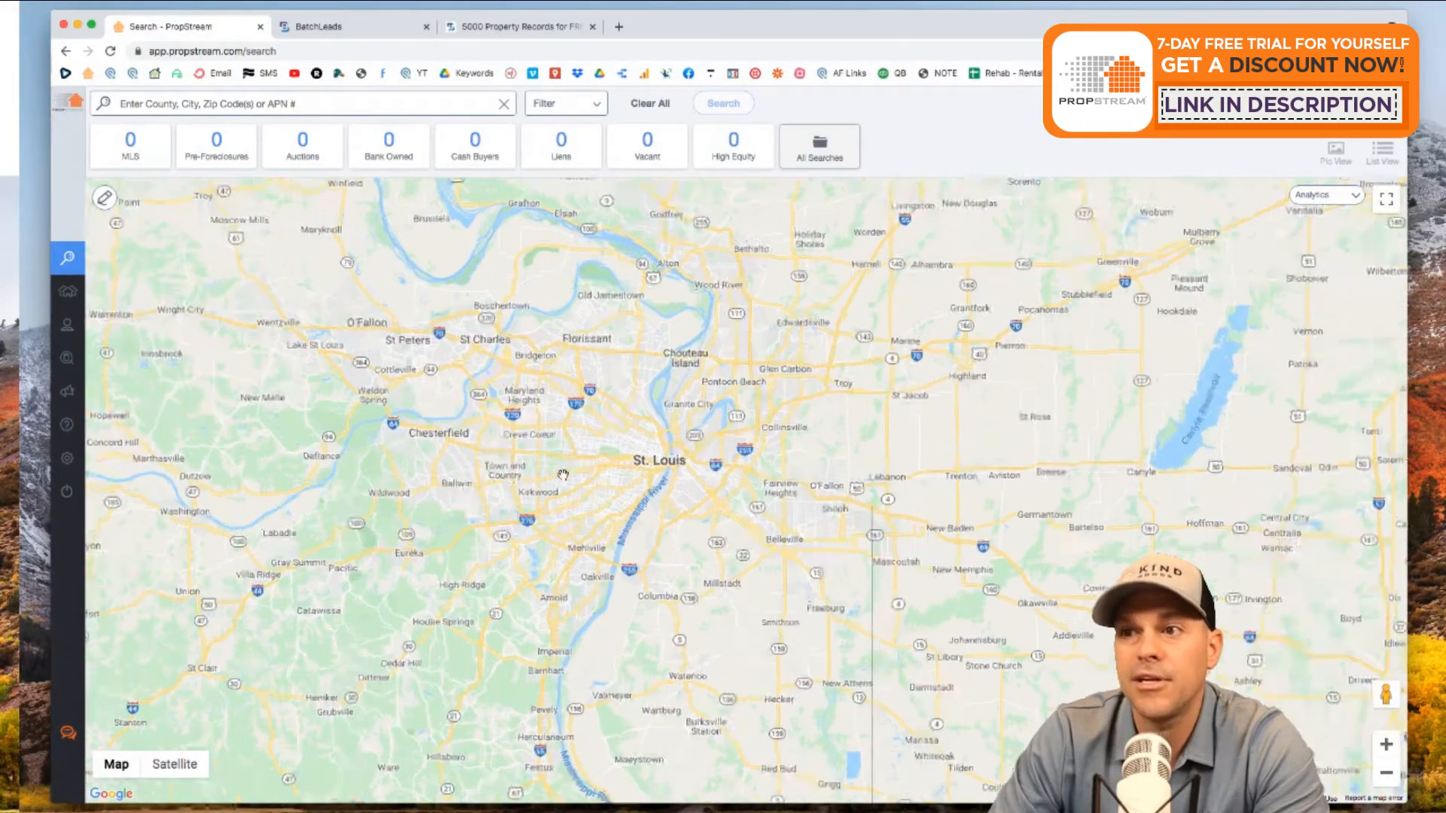
left_click_drag(532, 487, 549, 494)
Search for properties in Saint Louis, MO
left_click(149, 103)
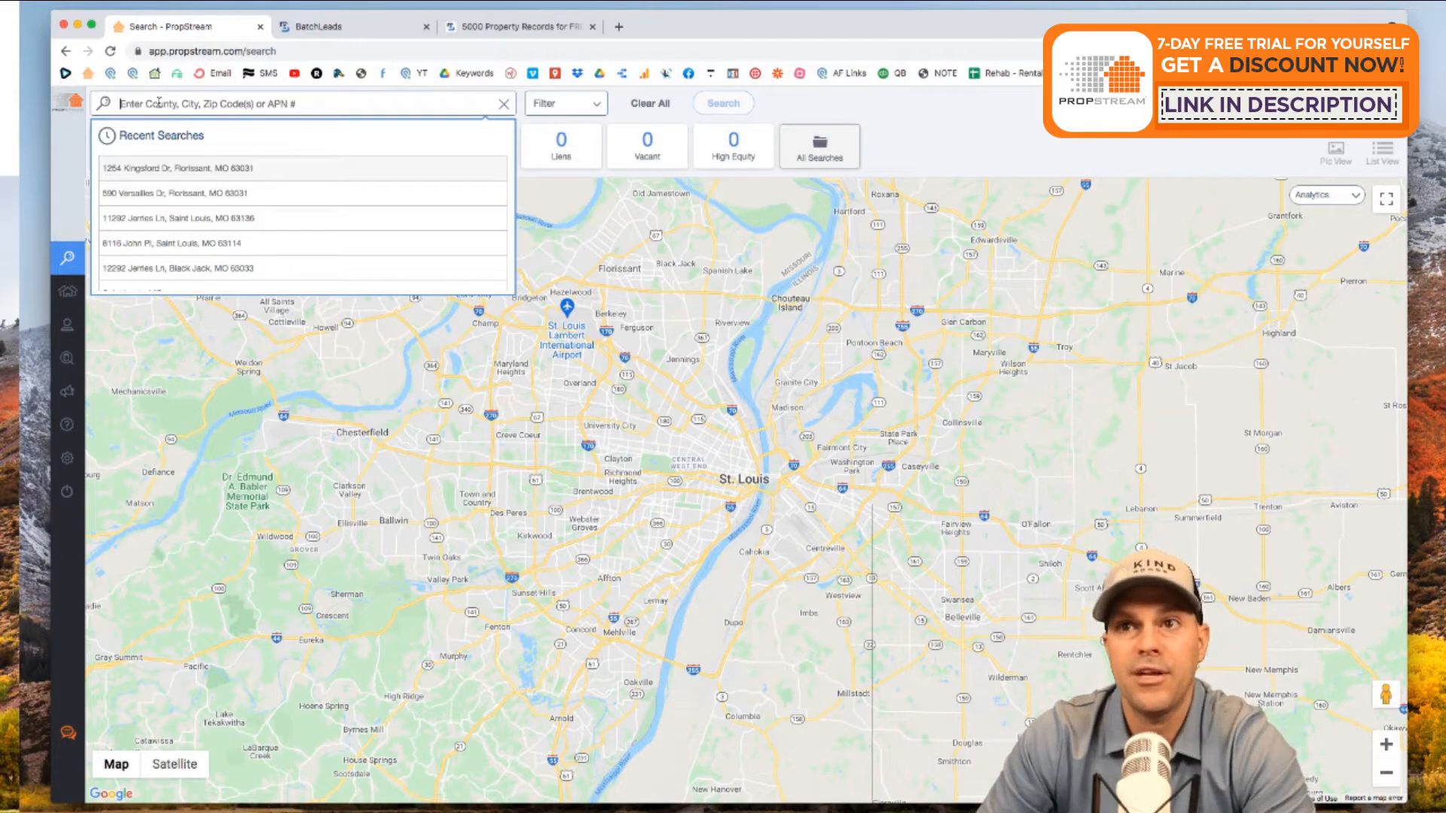
left_click(175, 101)
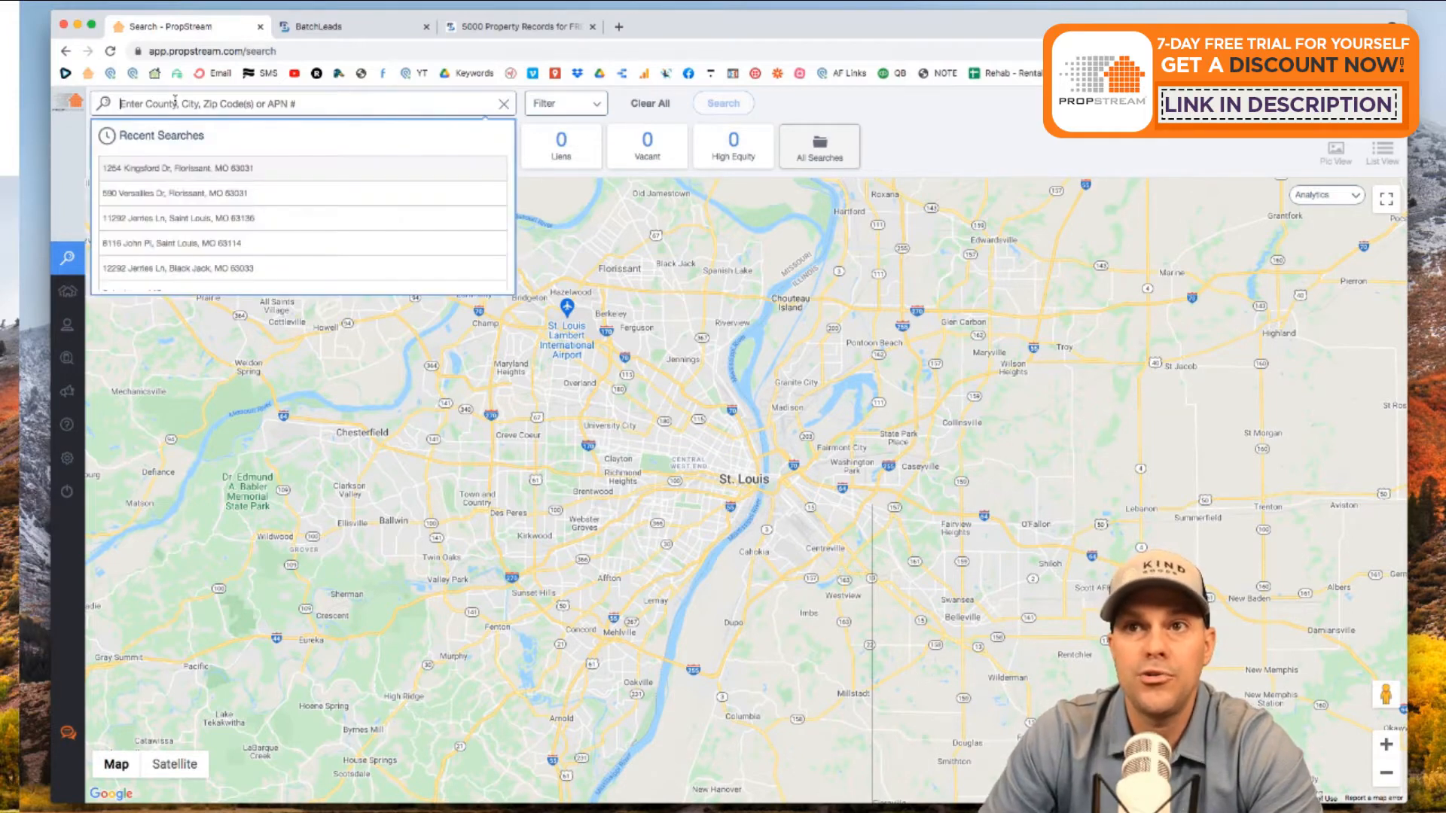
type("st lois")
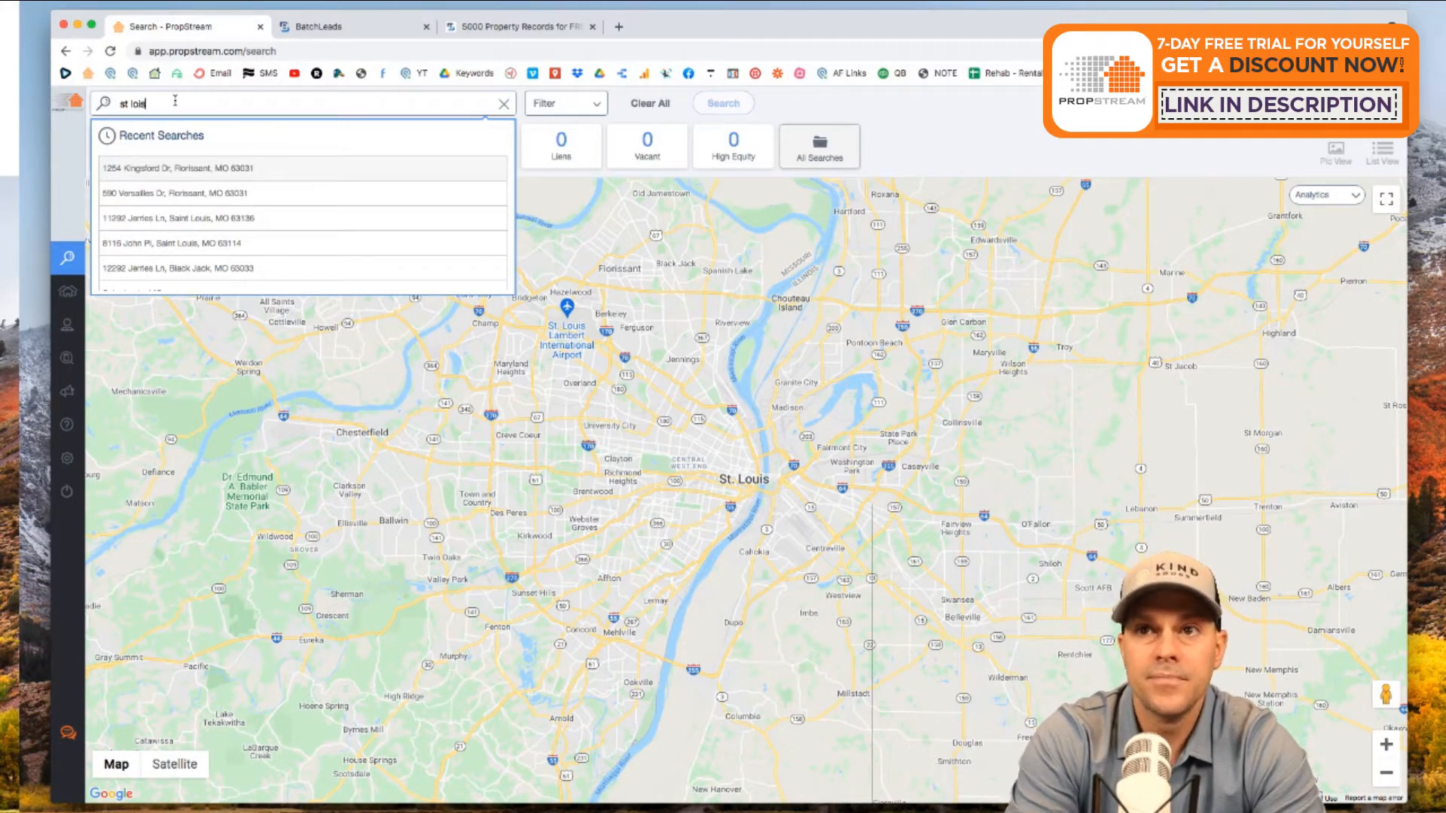
type("=")
type("uis")
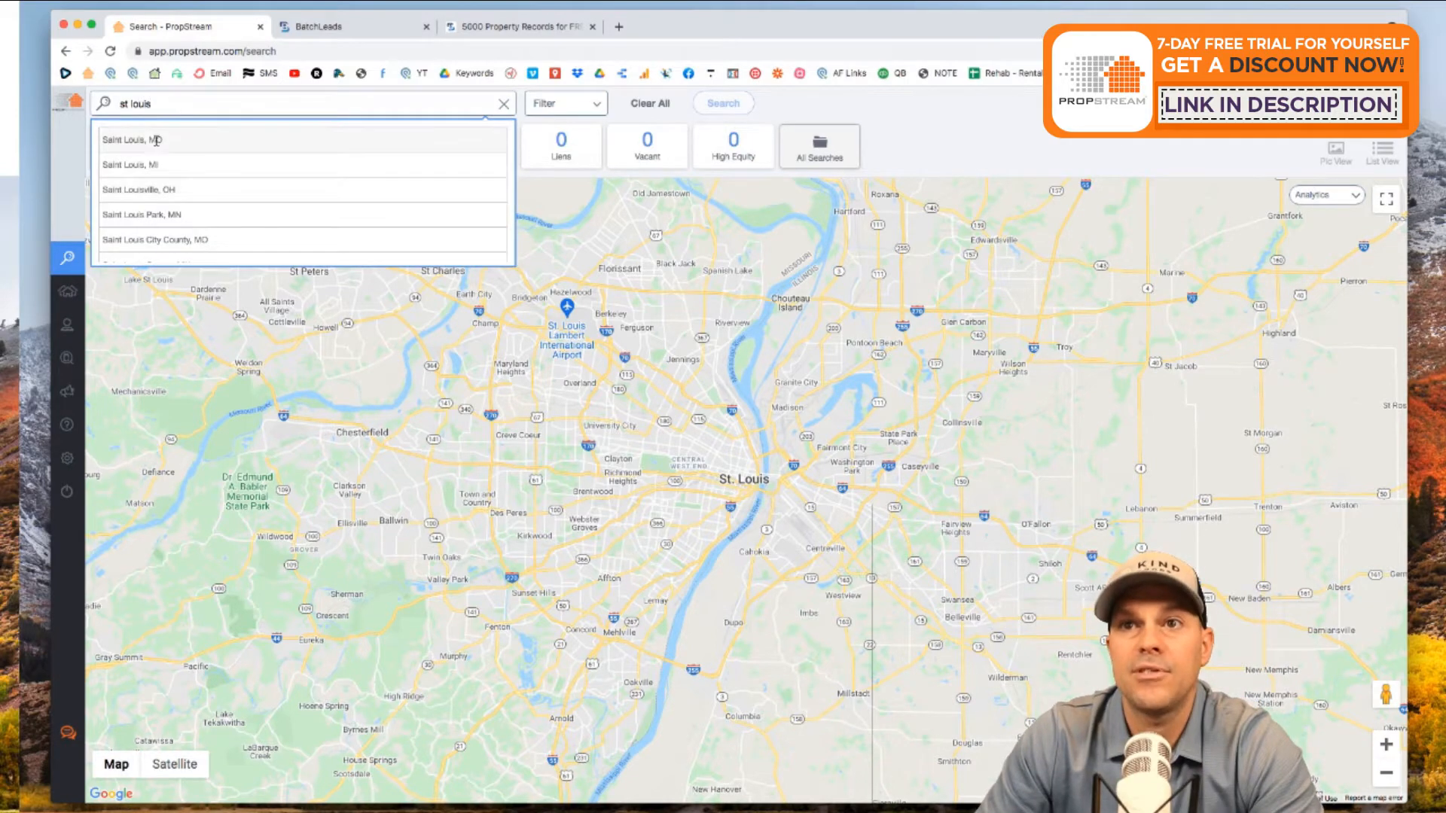
left_click(151, 139)
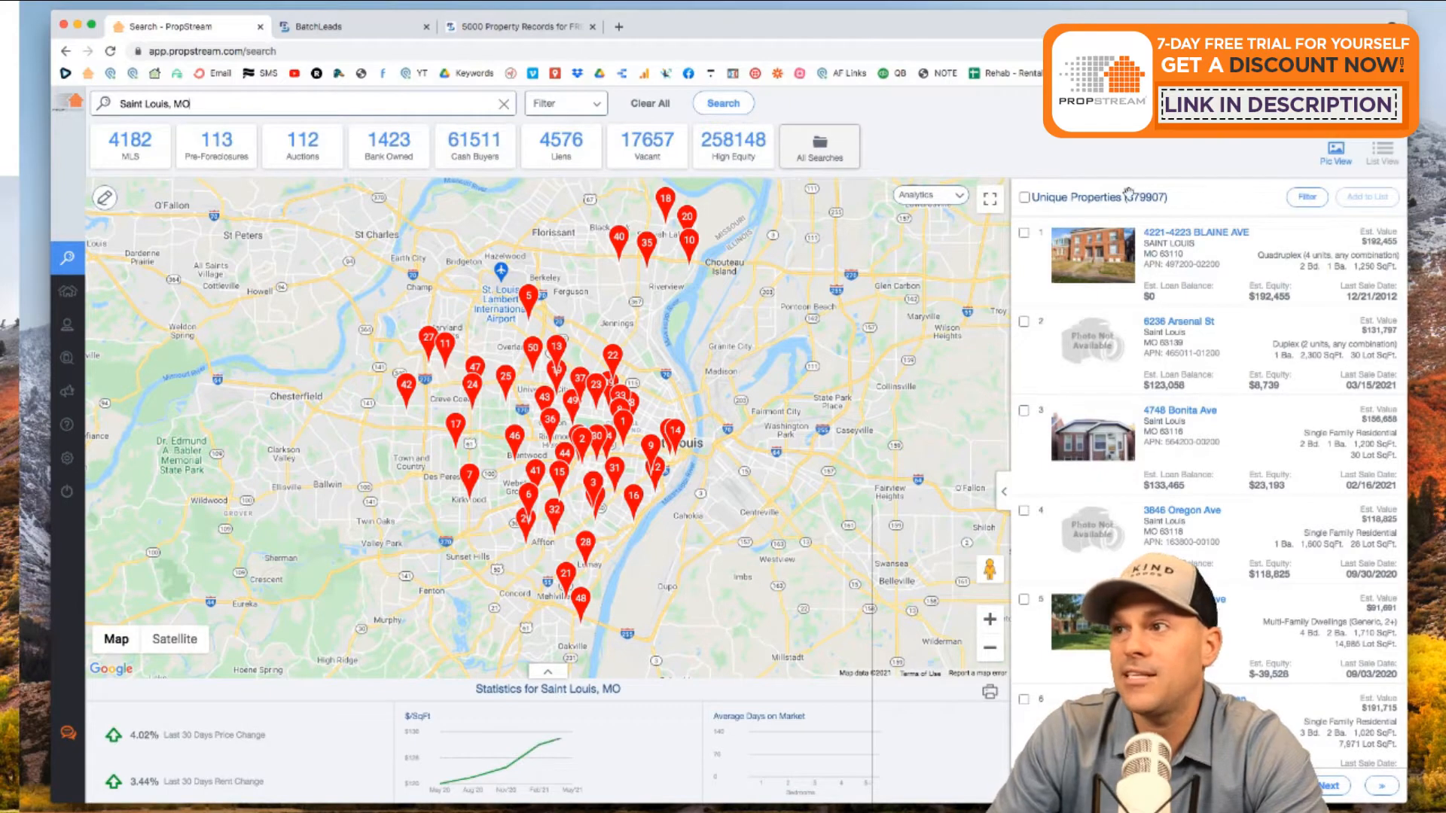
Examine the number of unique properties in the Saint Louis search results
left_click_drag(1202, 194, 1064, 194)
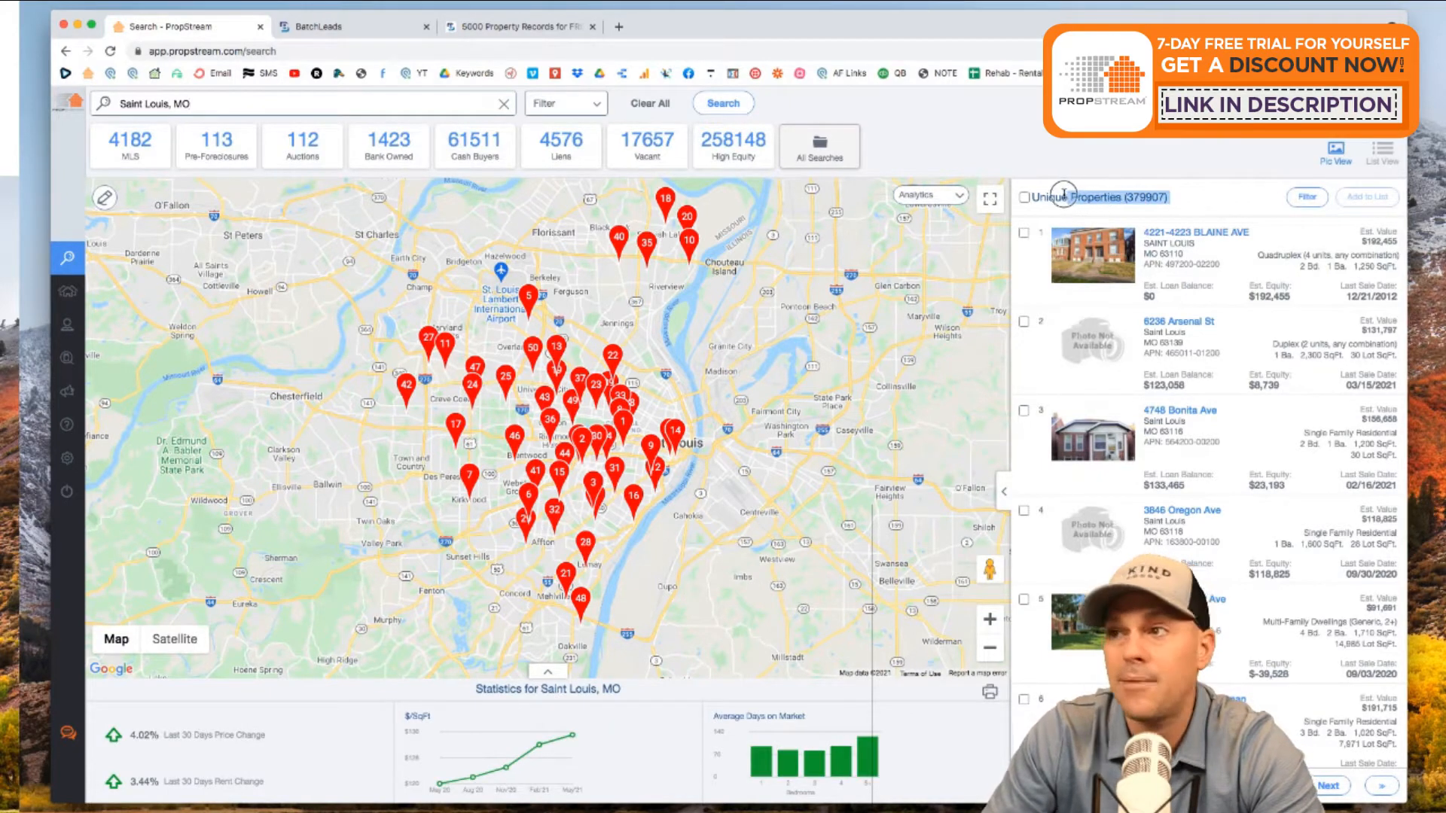
left_click(1185, 197)
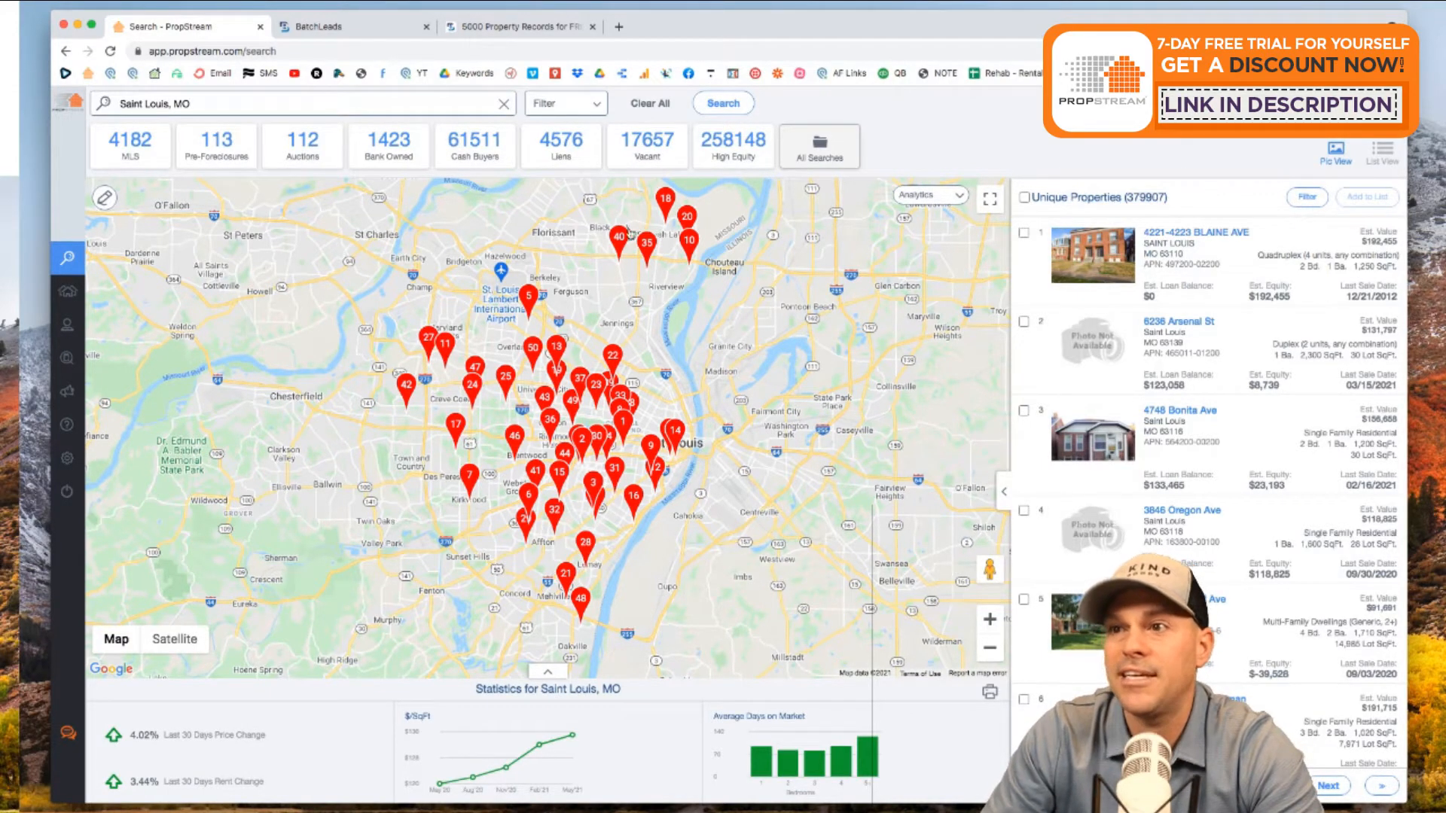
left_click_drag(1181, 201, 1021, 197)
left_click(1225, 199)
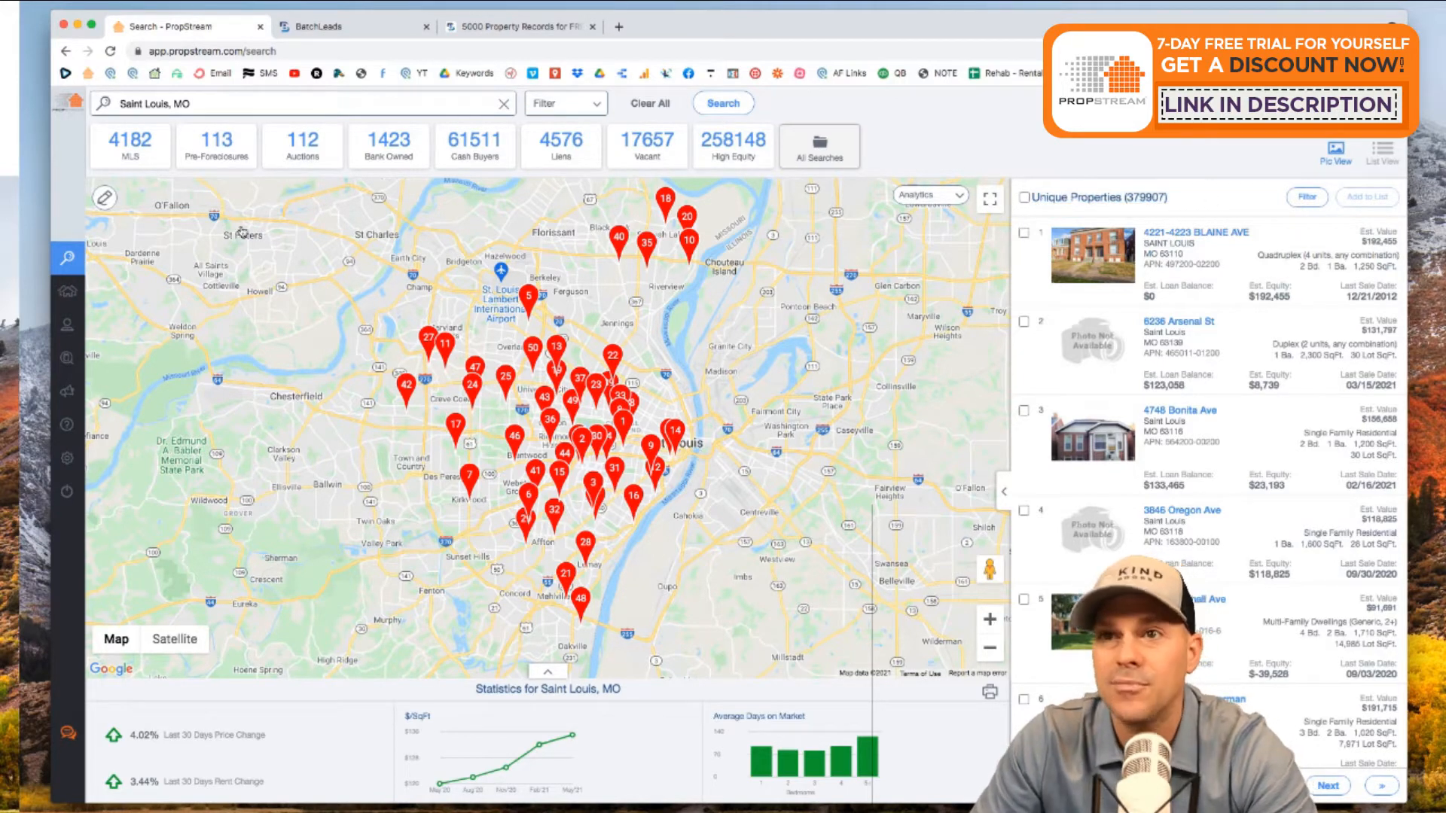
Clear the current search, and search within a polygon drawn around Chesterfield, Clarkson Valley, Ellisville and Ballwin west of St. Louis
left_click(660, 109)
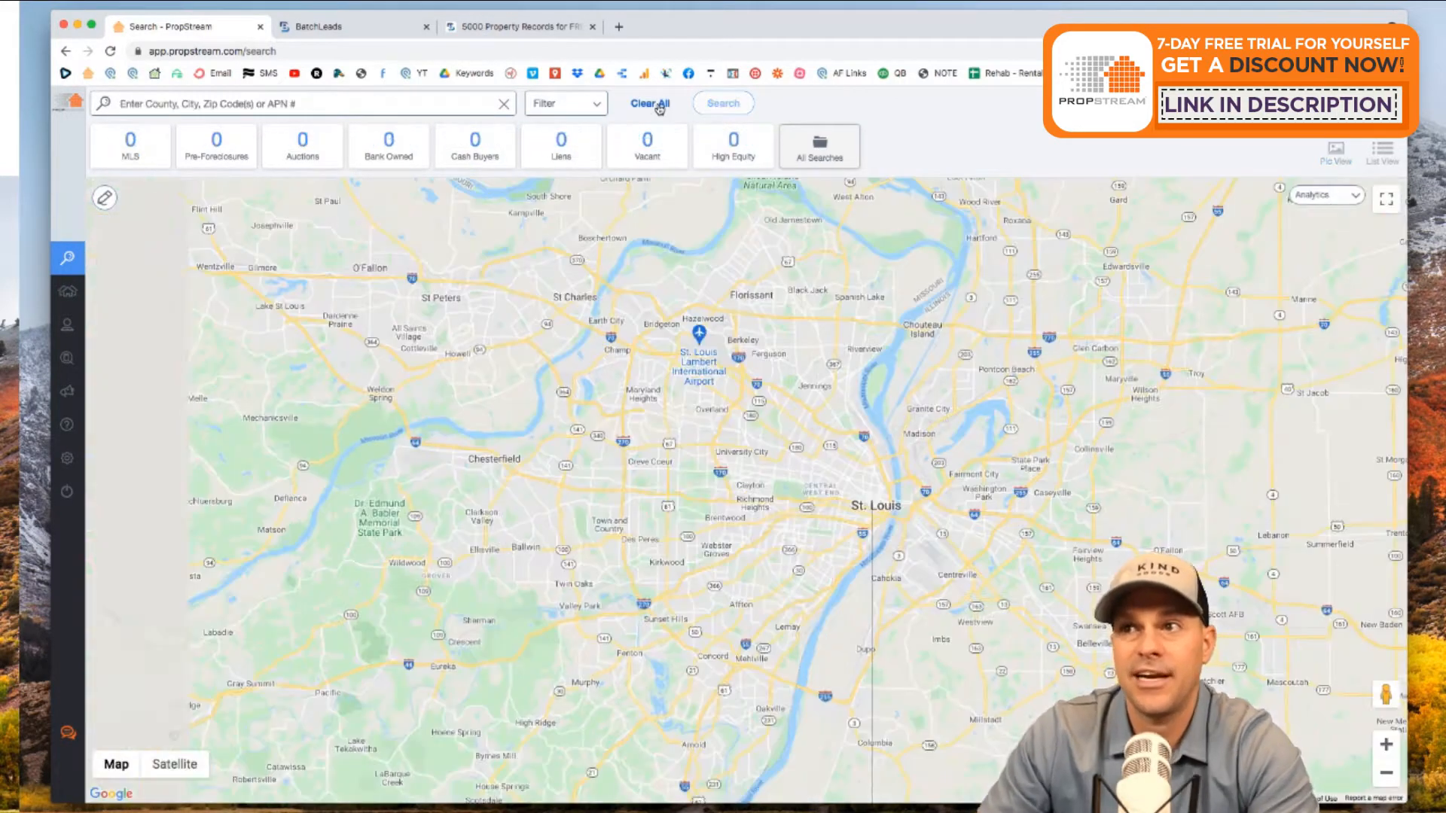
left_click_drag(613, 385, 631, 371)
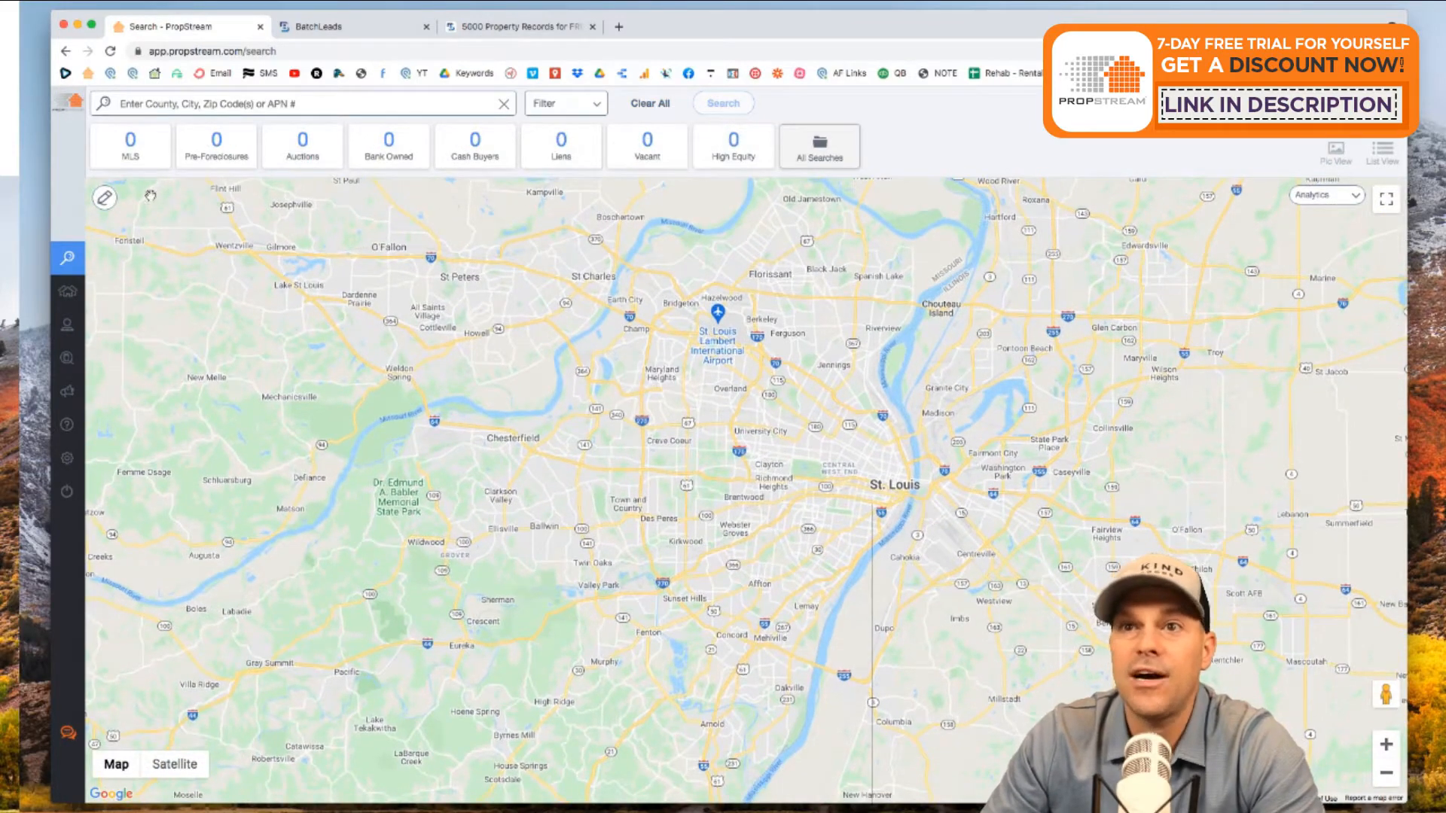
left_click(104, 199)
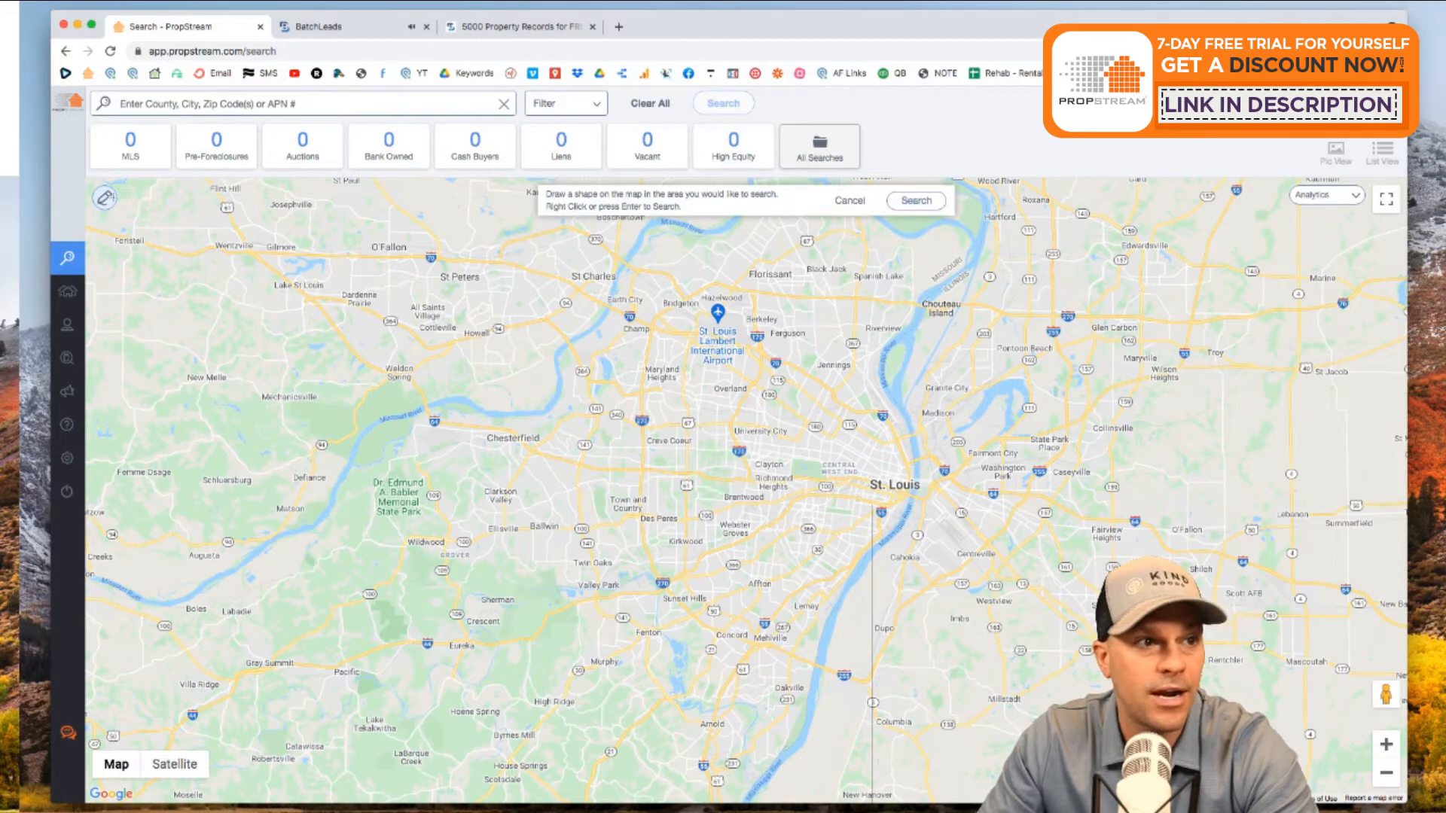
left_click(495, 420)
left_click(412, 420)
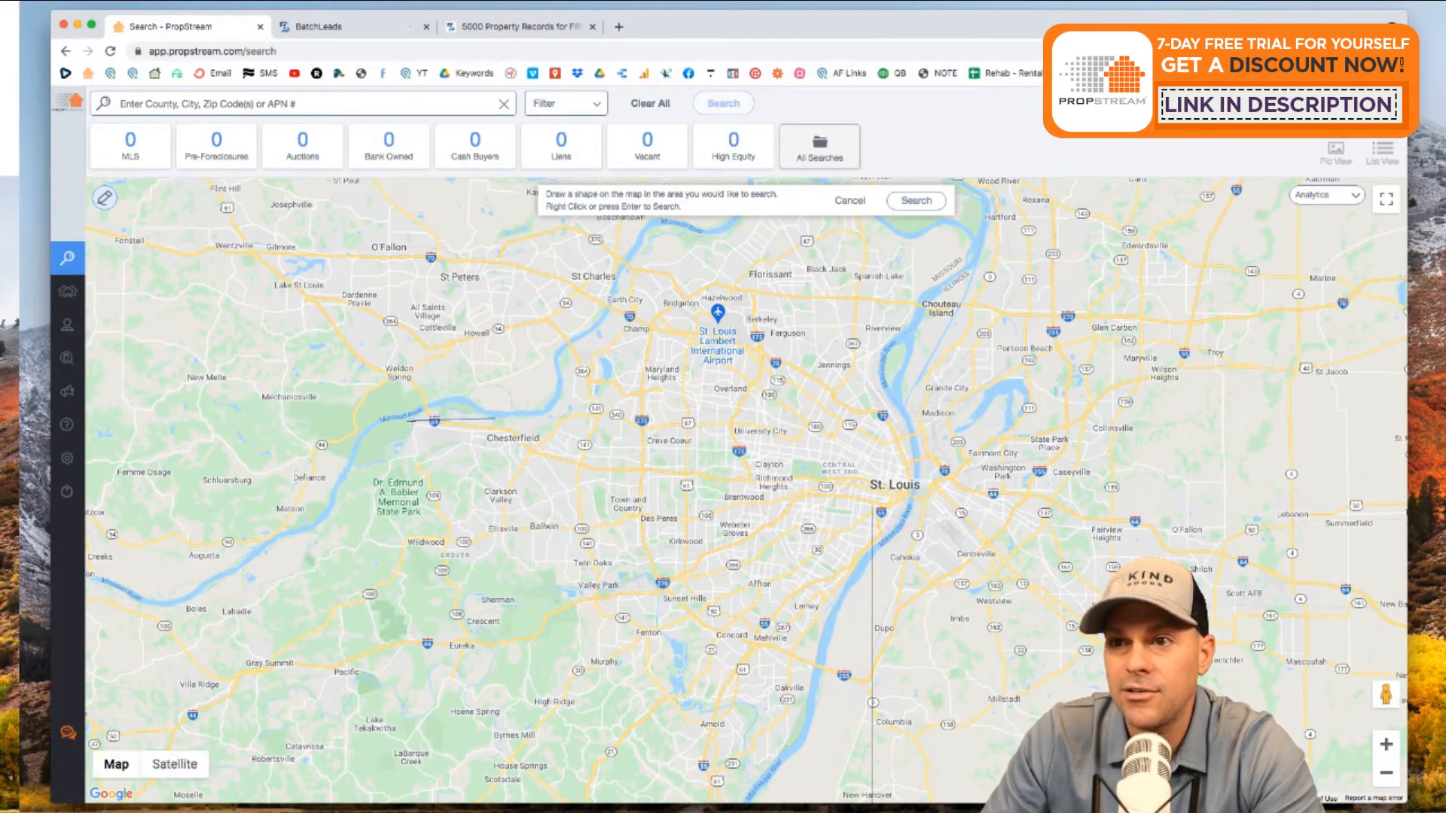
left_click(437, 503)
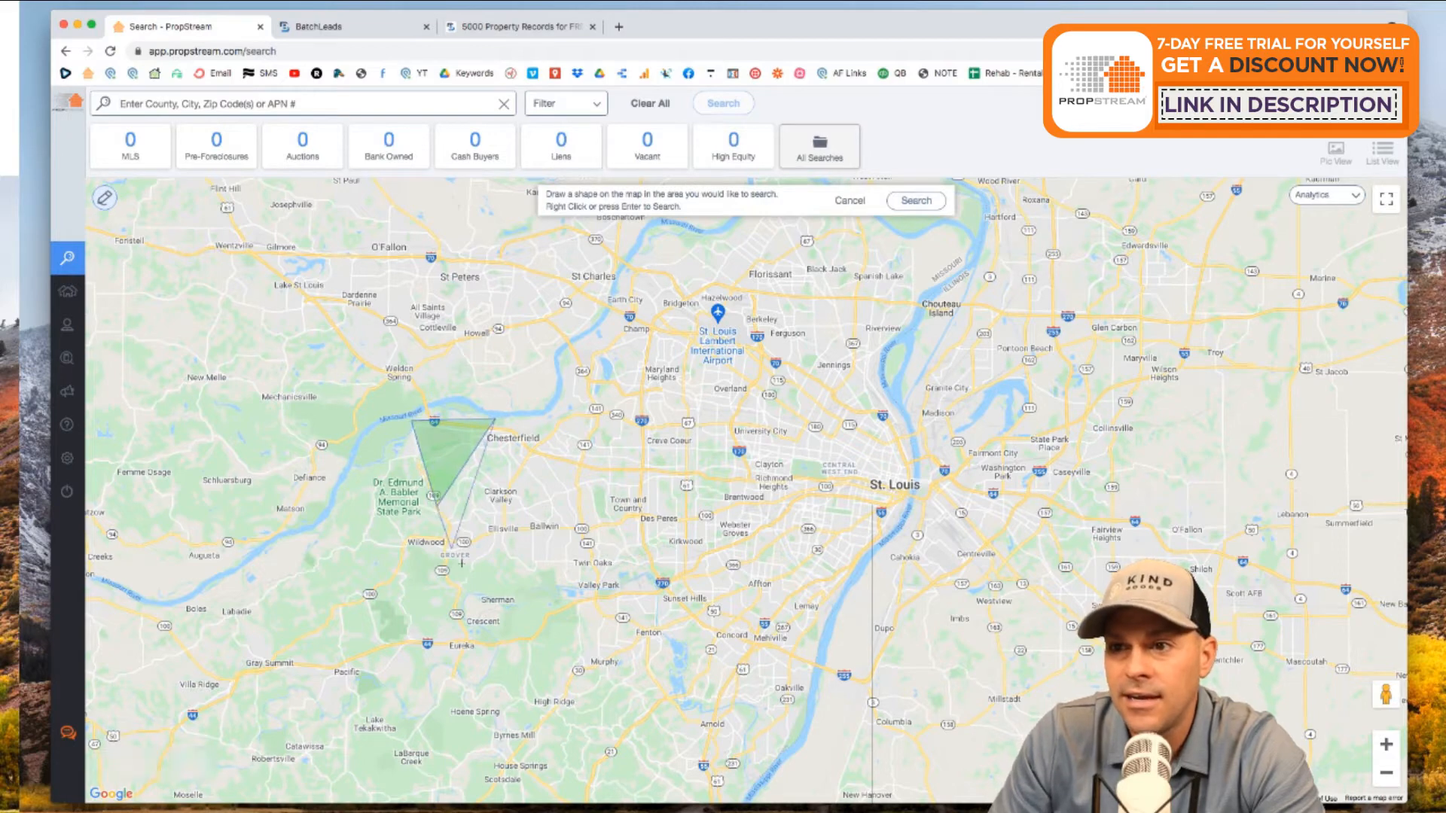
scroll(468, 553, "up", 2)
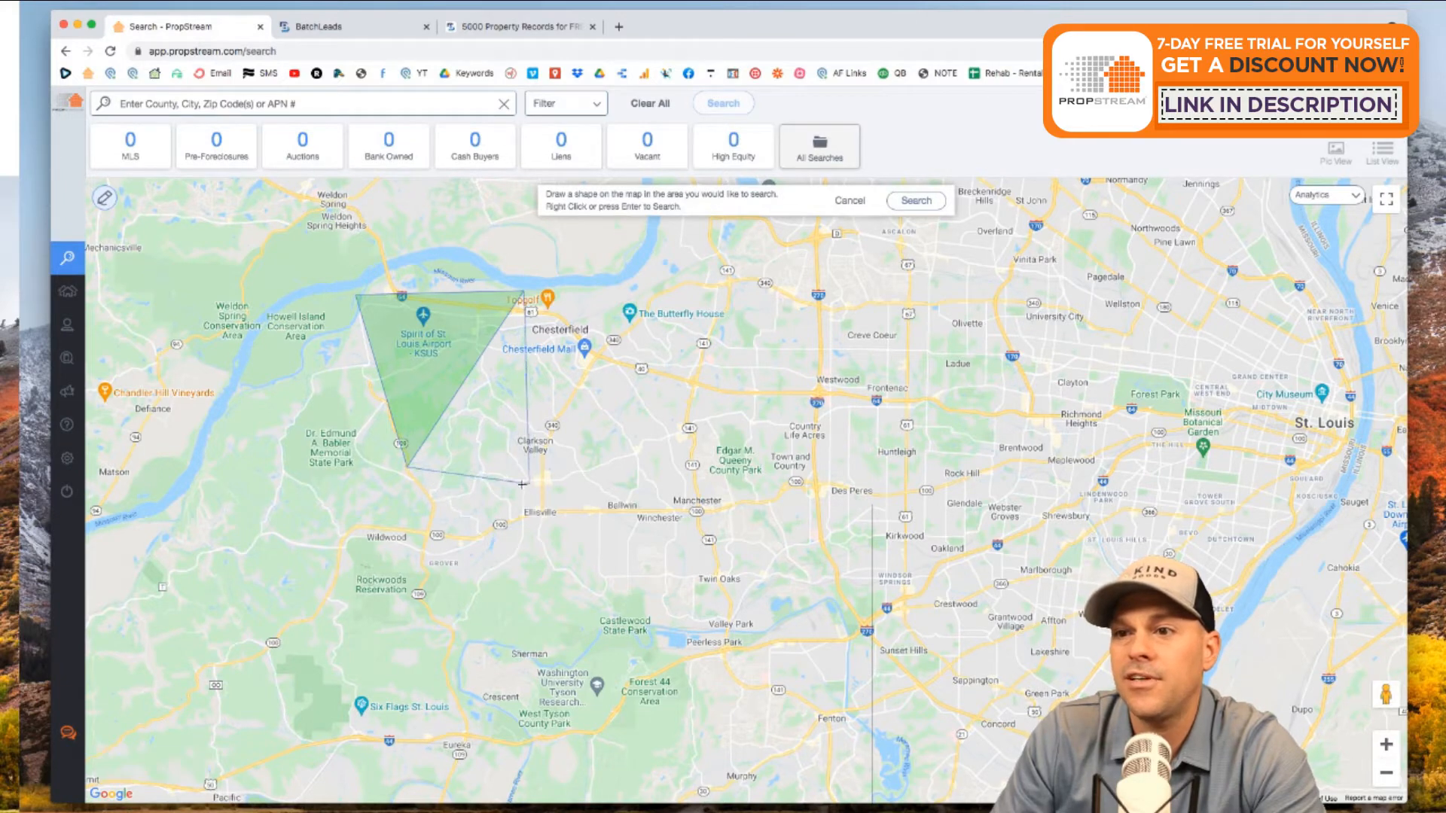
left_click(507, 548)
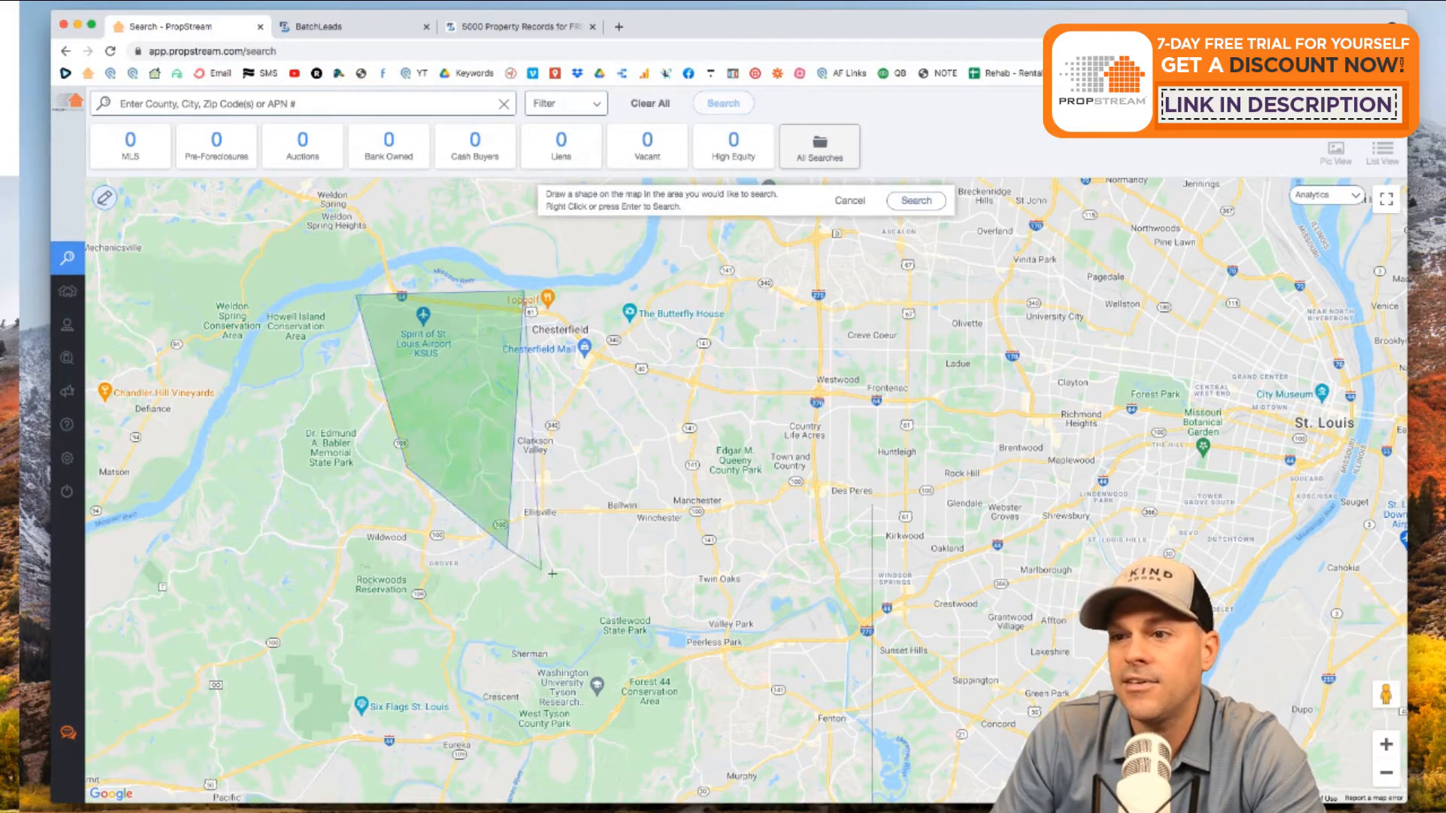
left_click(579, 579)
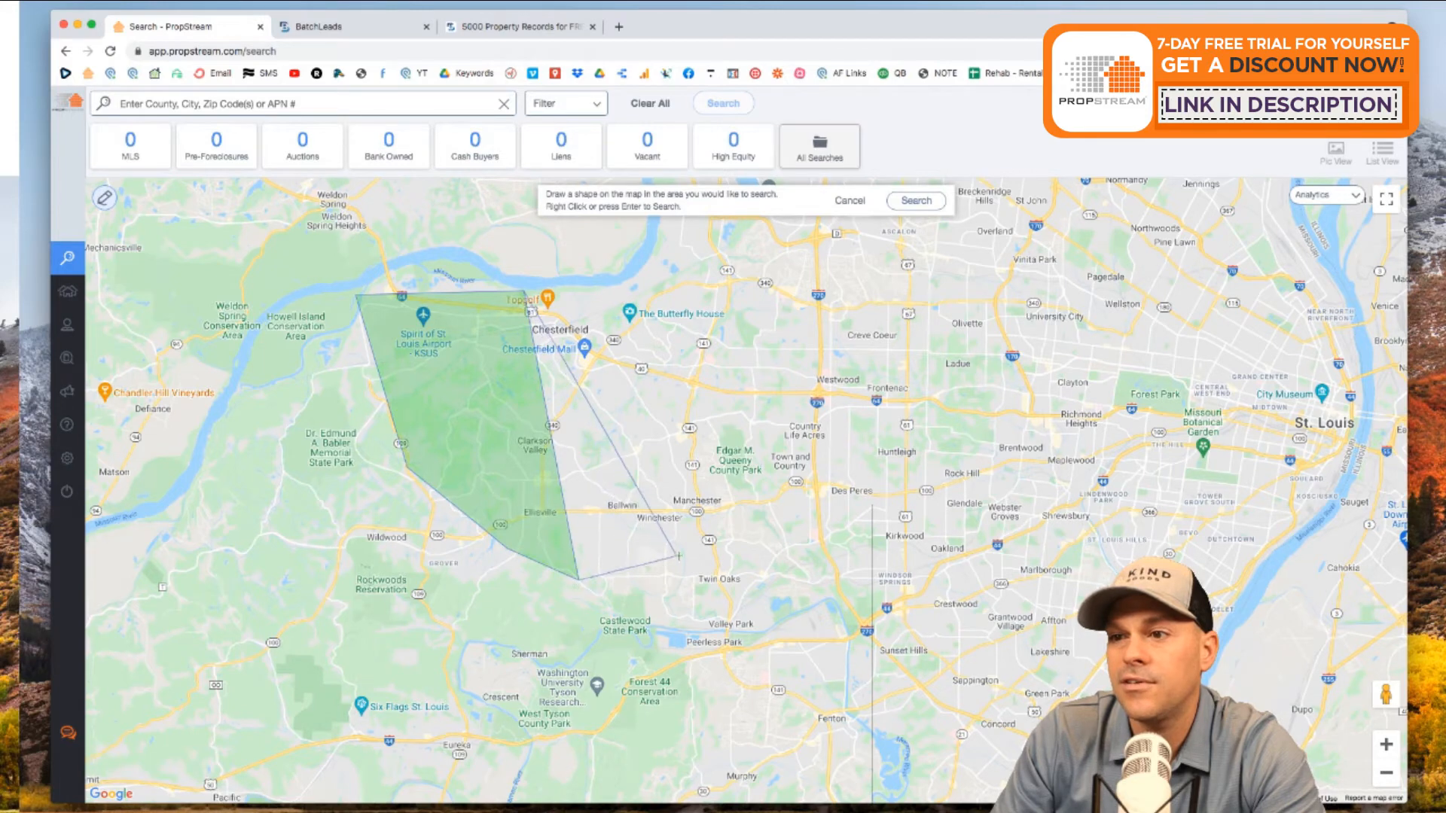
left_click(710, 579)
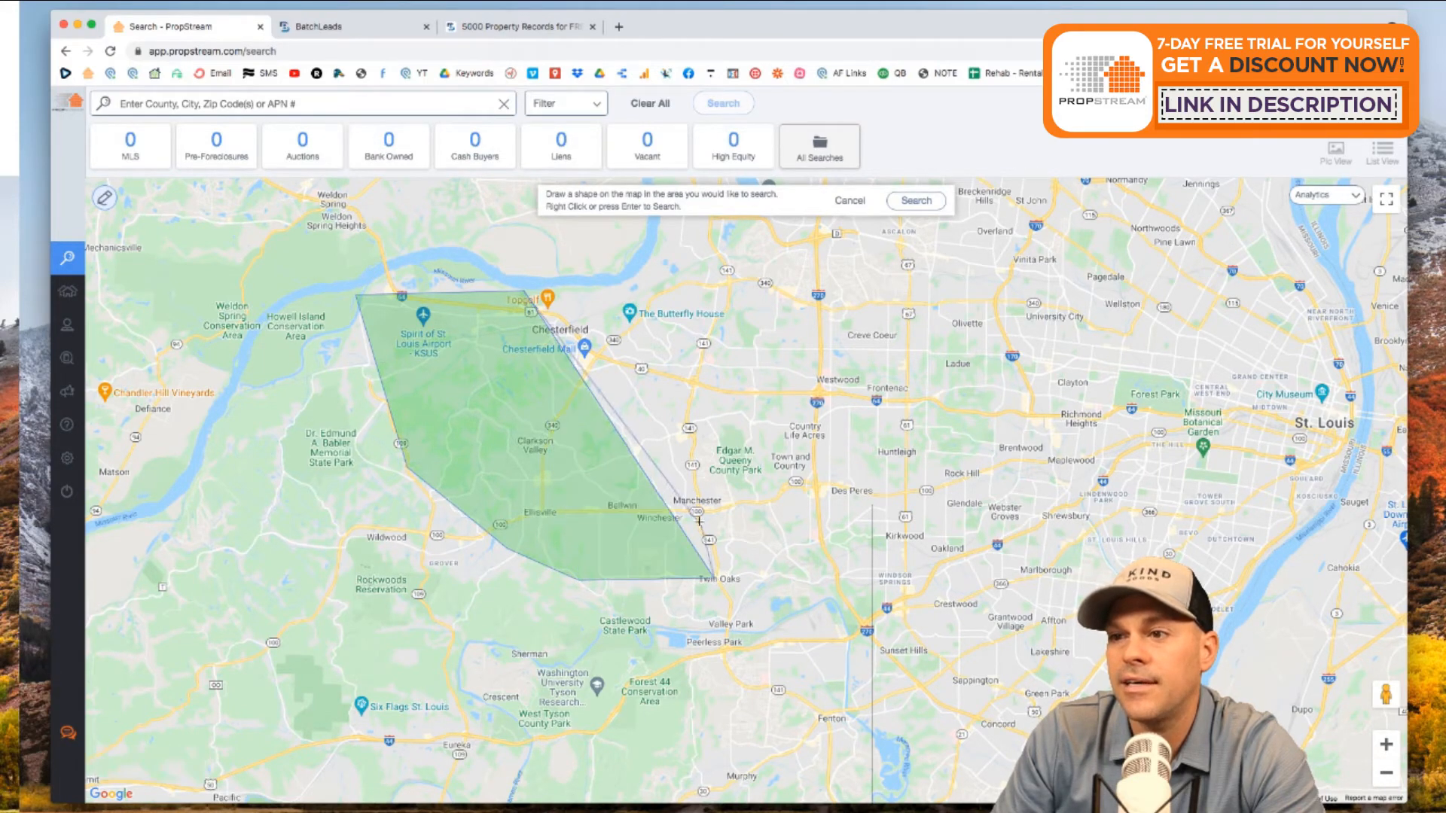
left_click(692, 385)
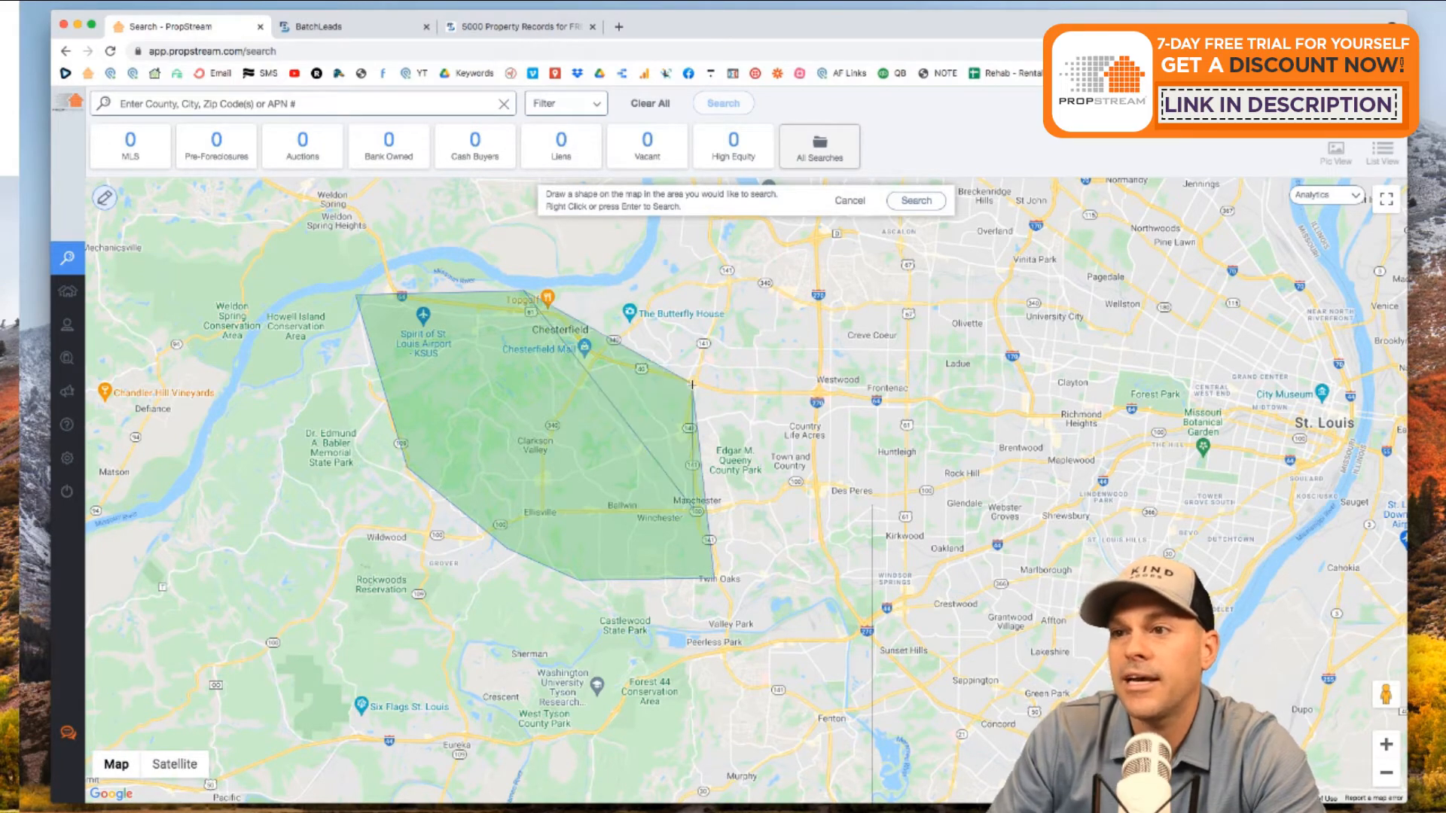
right_click(593, 358)
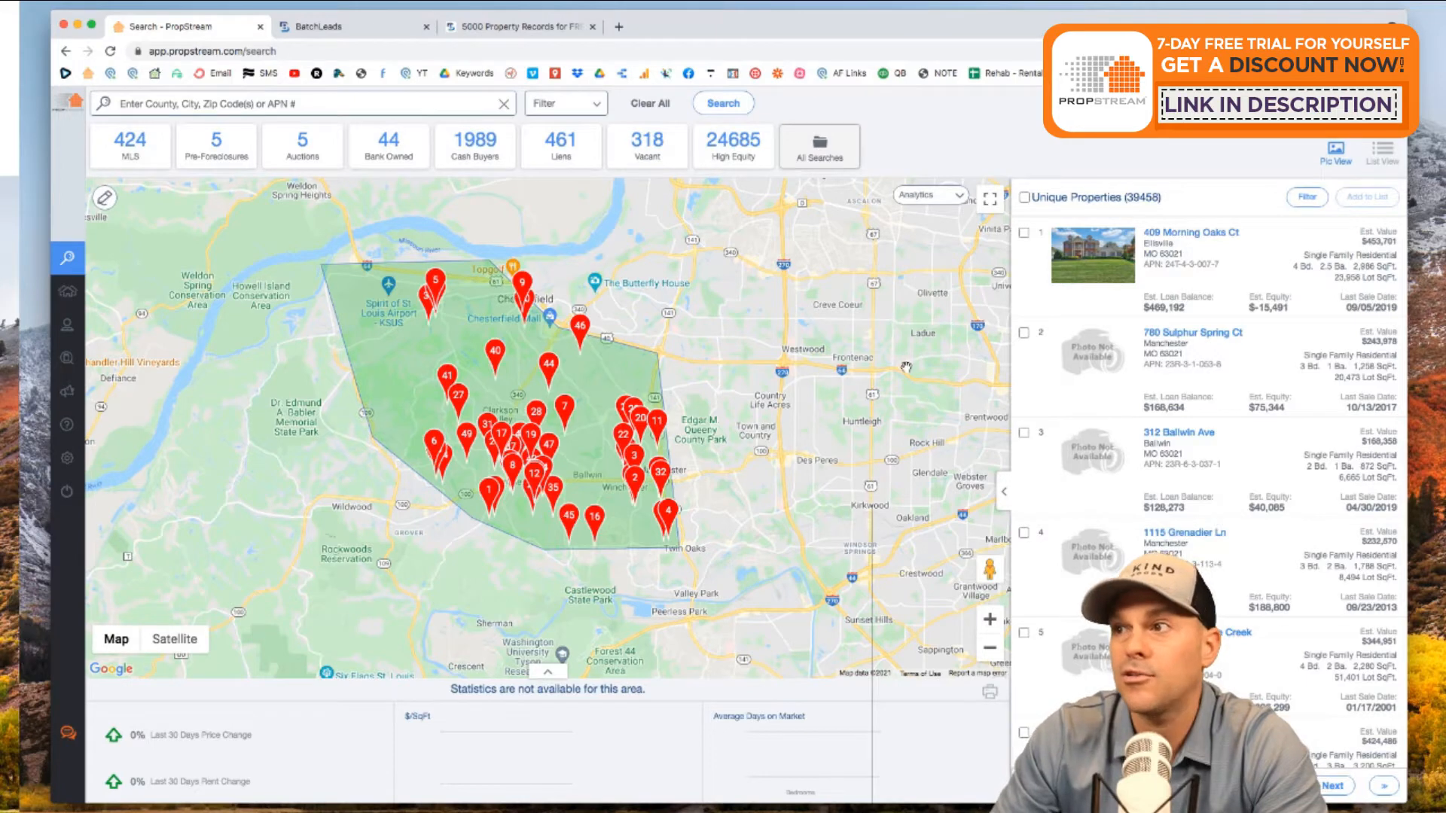
Examine the drawn area's unique property count and its location on the map relative to St. Louis
left_click_drag(1182, 202, 1063, 203)
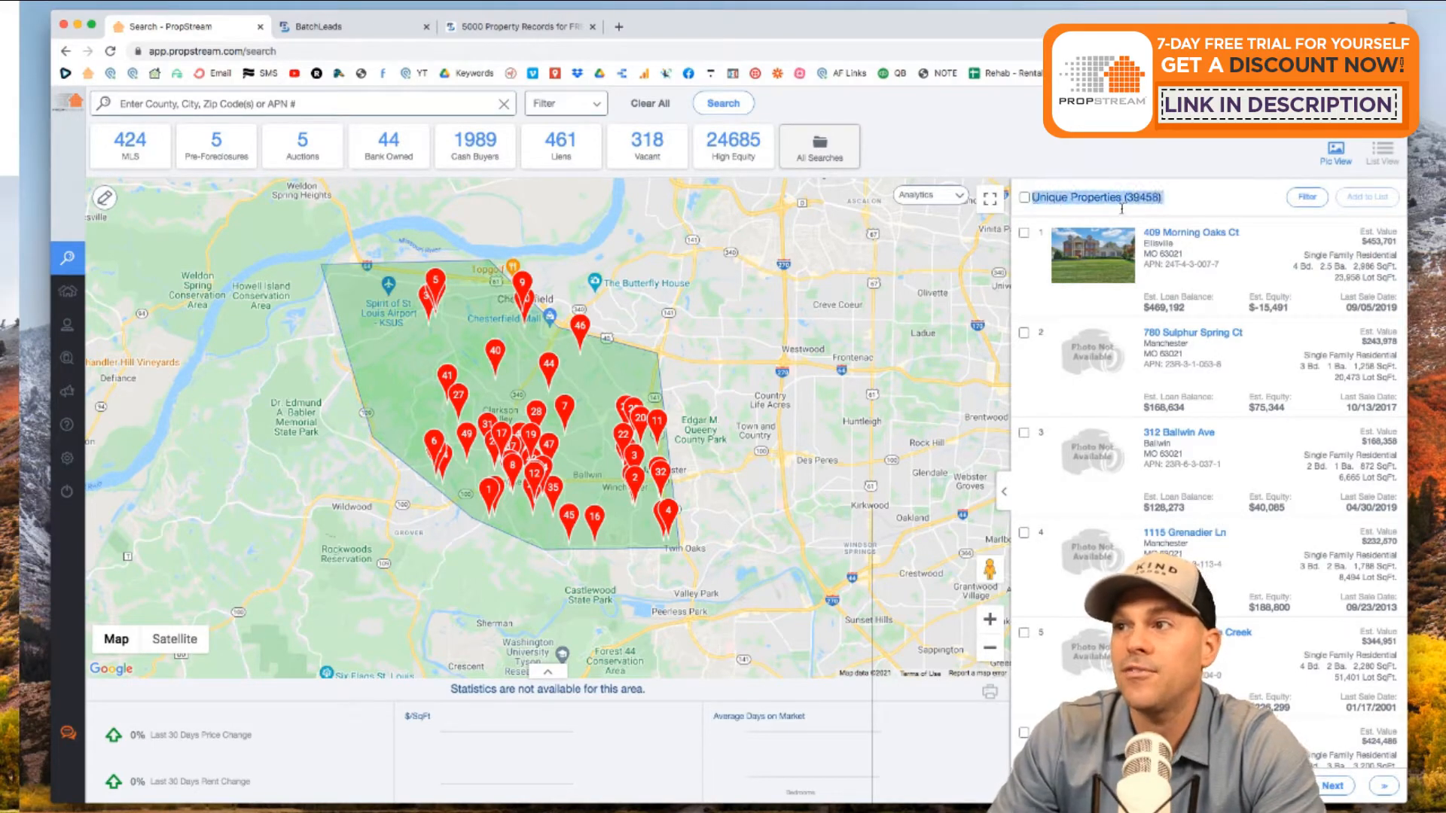
left_click_drag(682, 311, 669, 323)
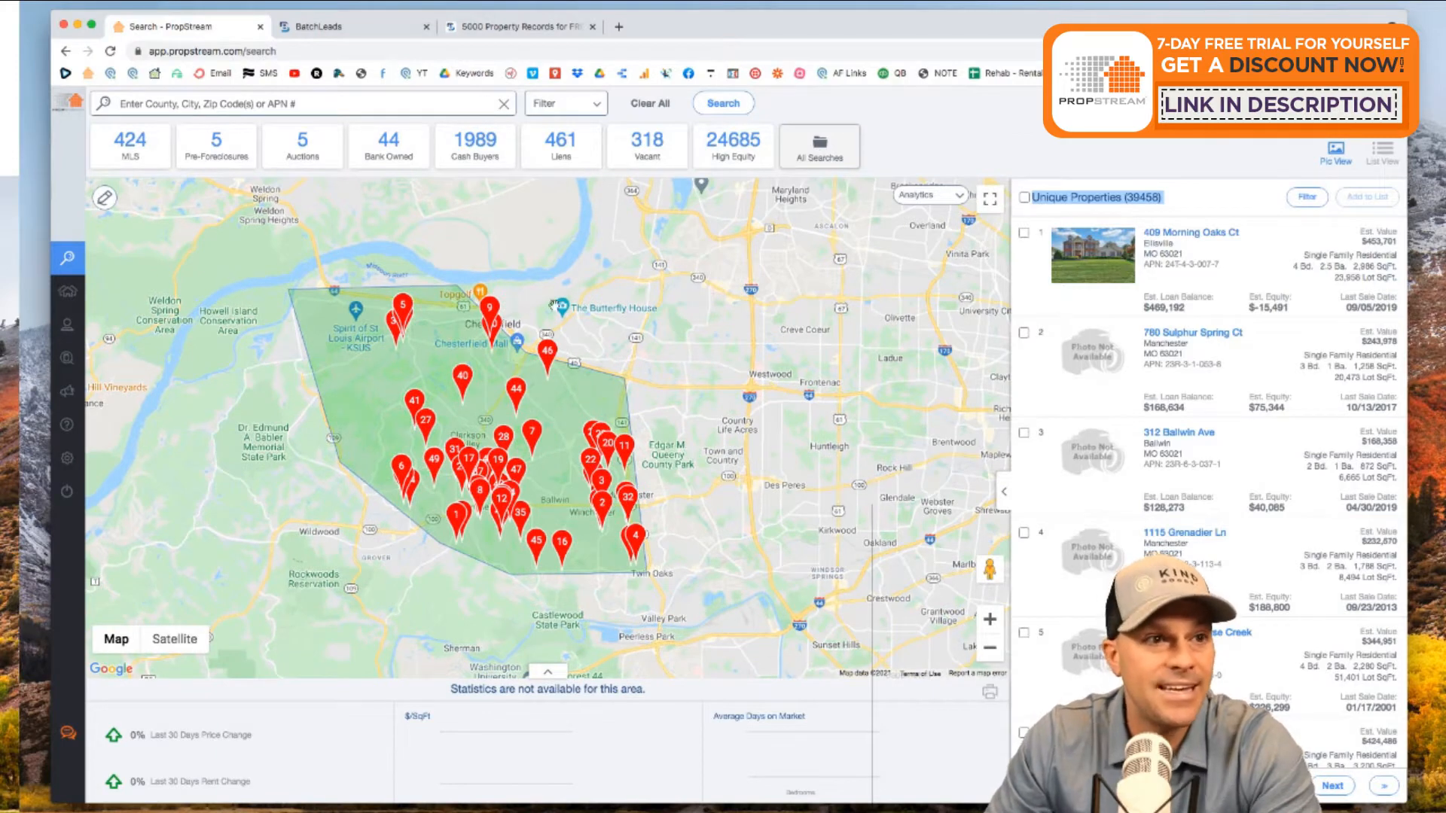
scroll(628, 328, "down", 2)
scroll(625, 332, "down", 3)
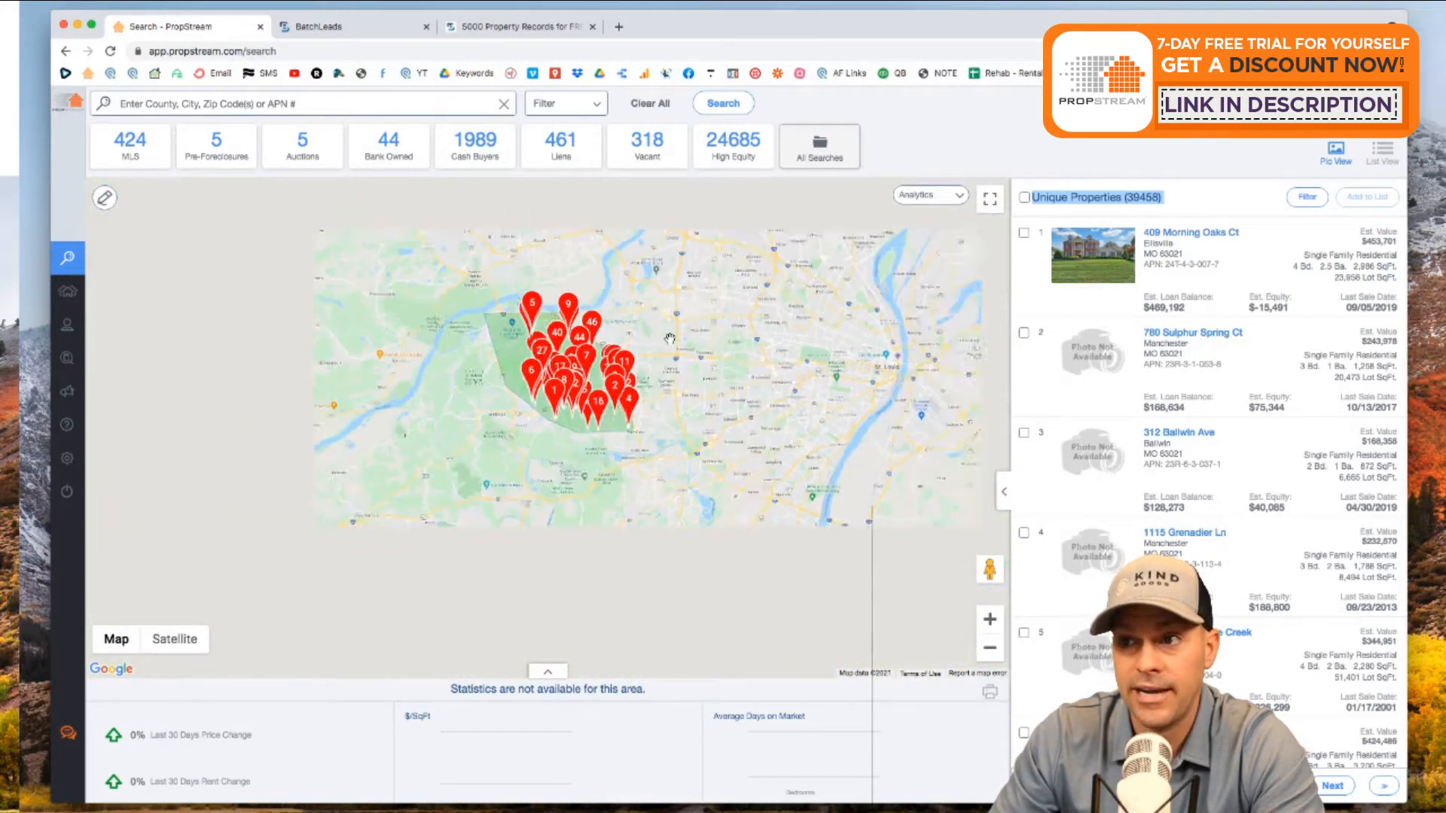
left_click_drag(711, 325, 654, 361)
scroll(619, 362, "up", 2)
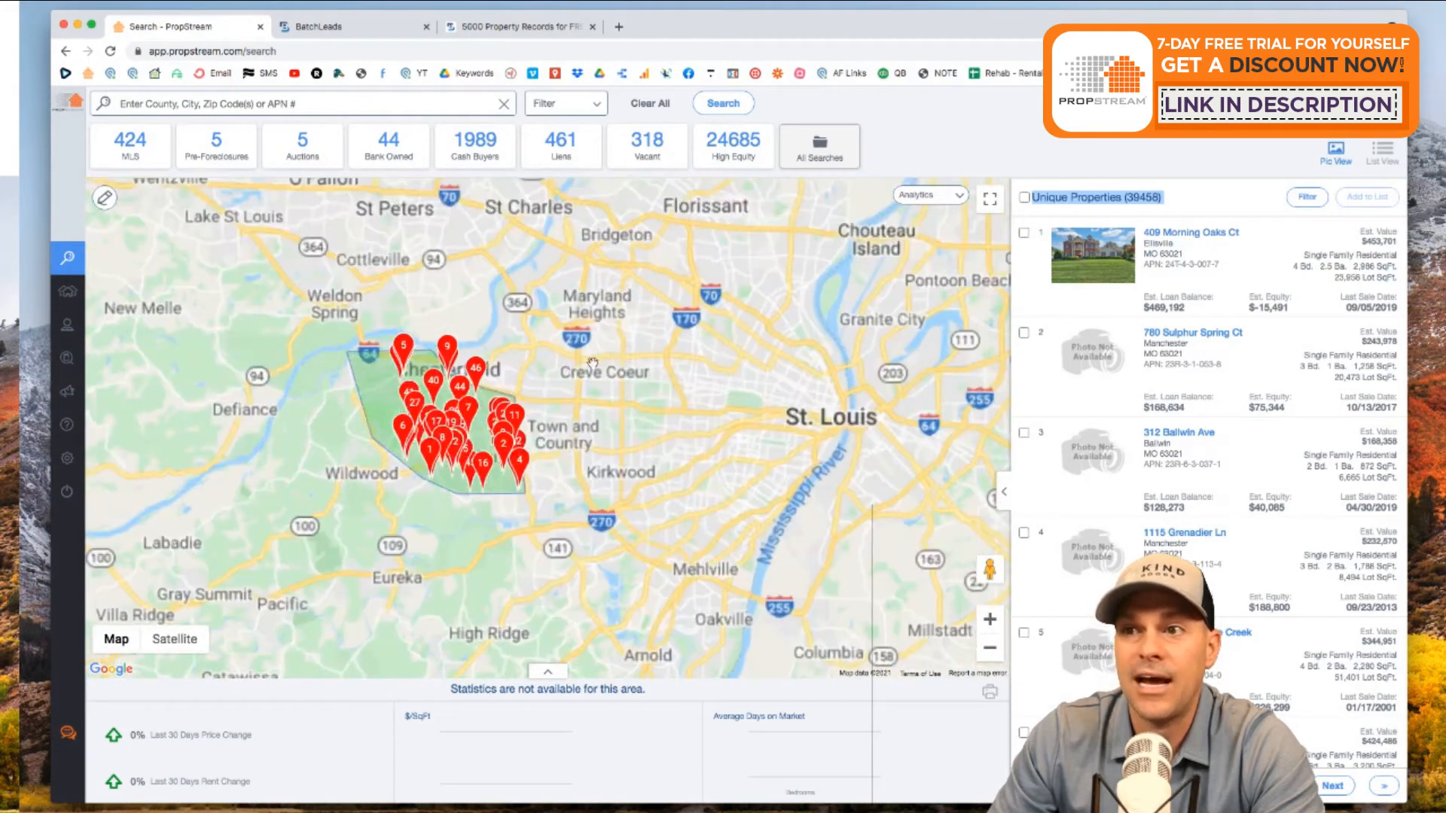
left_click_drag(615, 372, 584, 385)
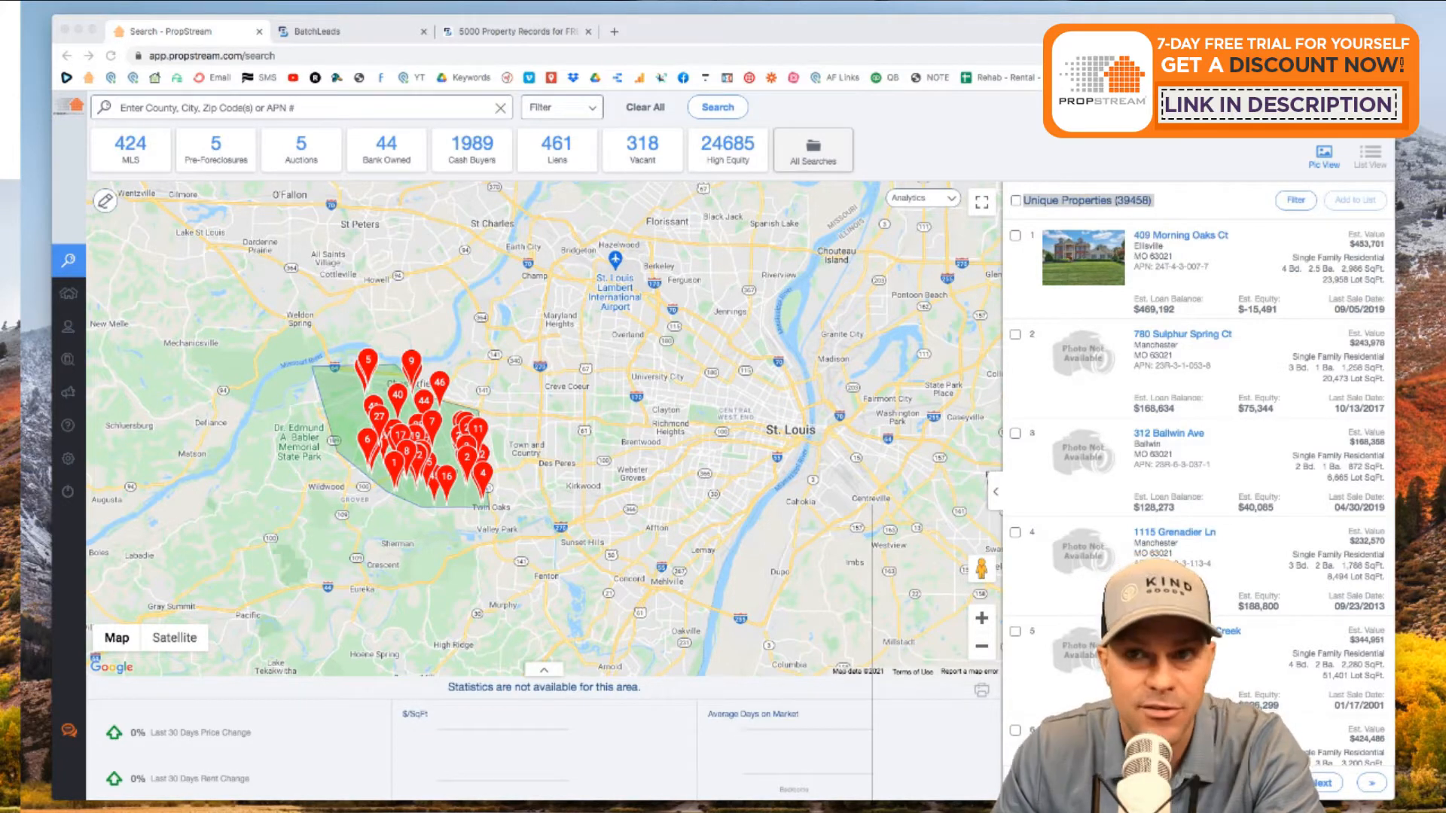
Filter the properties in the drawn area to an occupancy status of Vacant
left_click(562, 108)
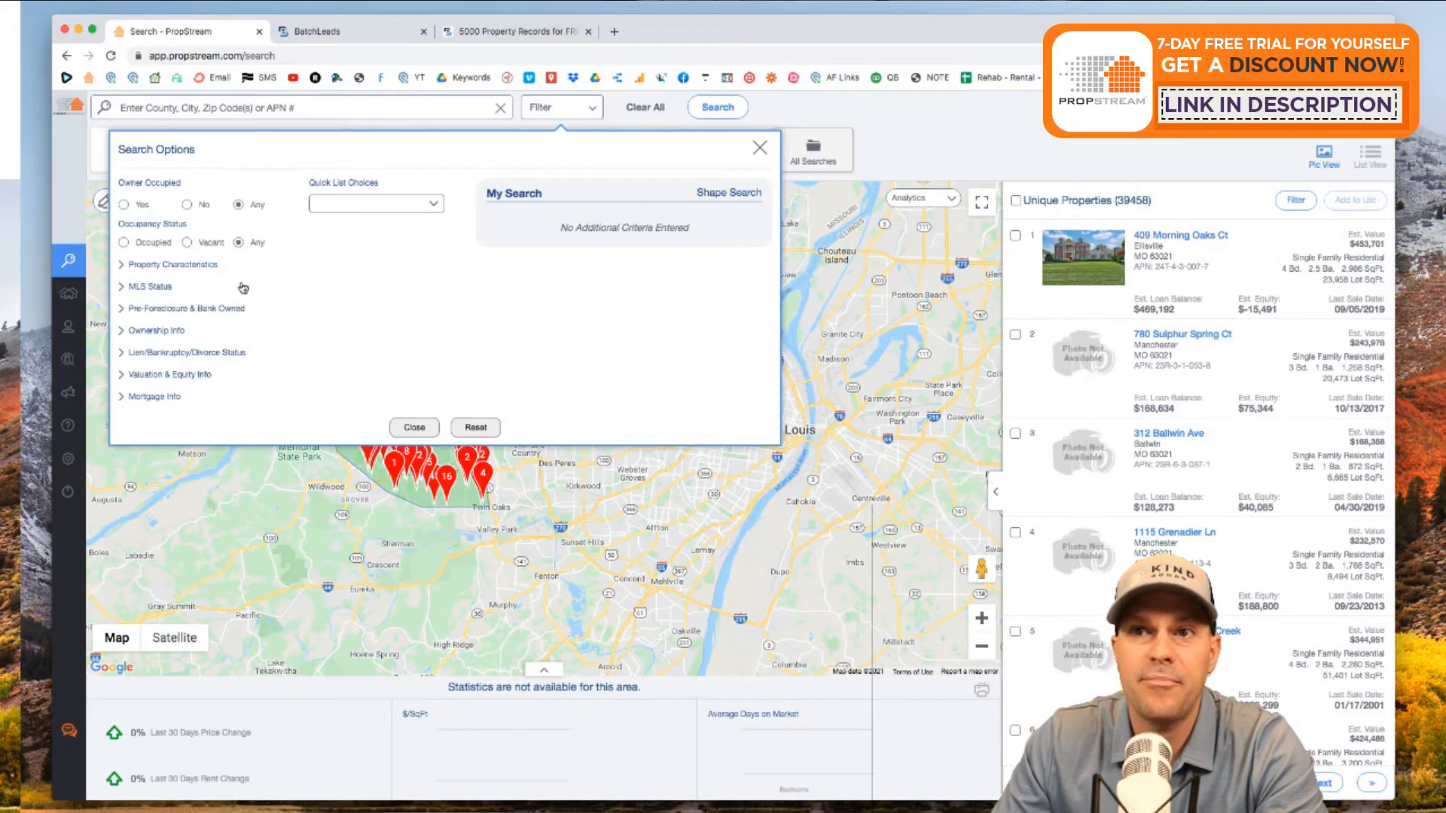
left_click(122, 265)
left_click(122, 265)
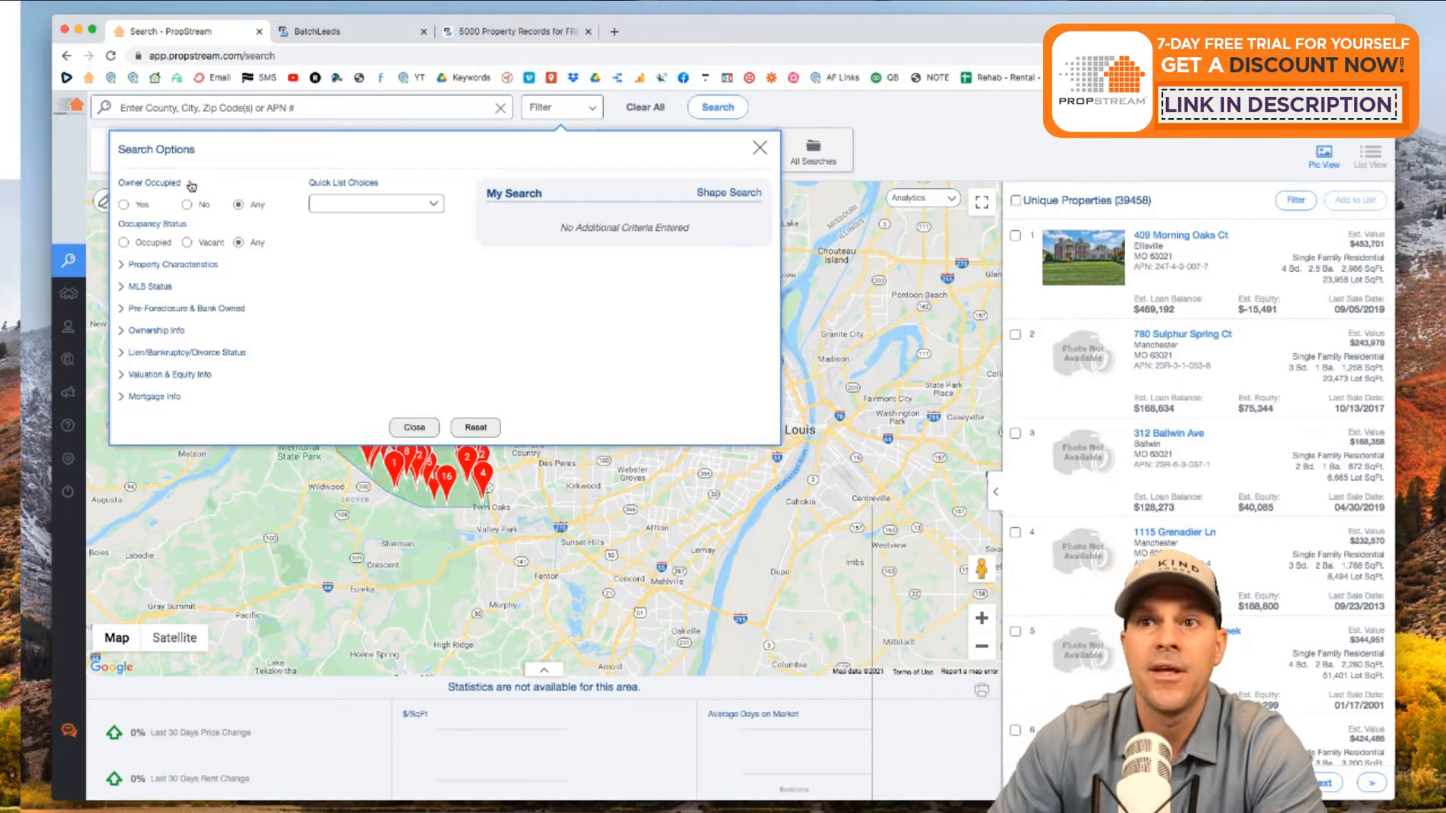
left_click(187, 242)
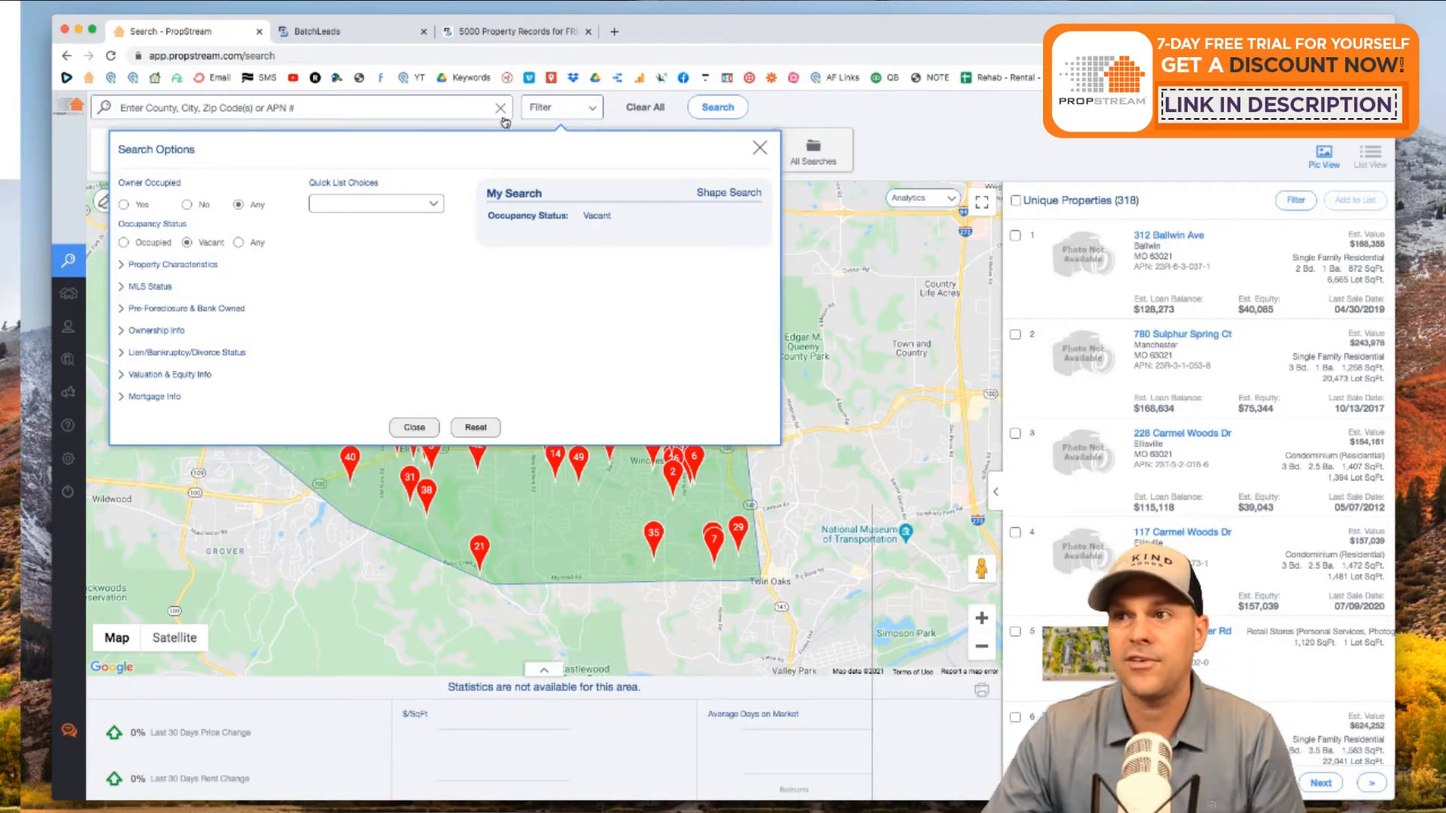
left_click(759, 148)
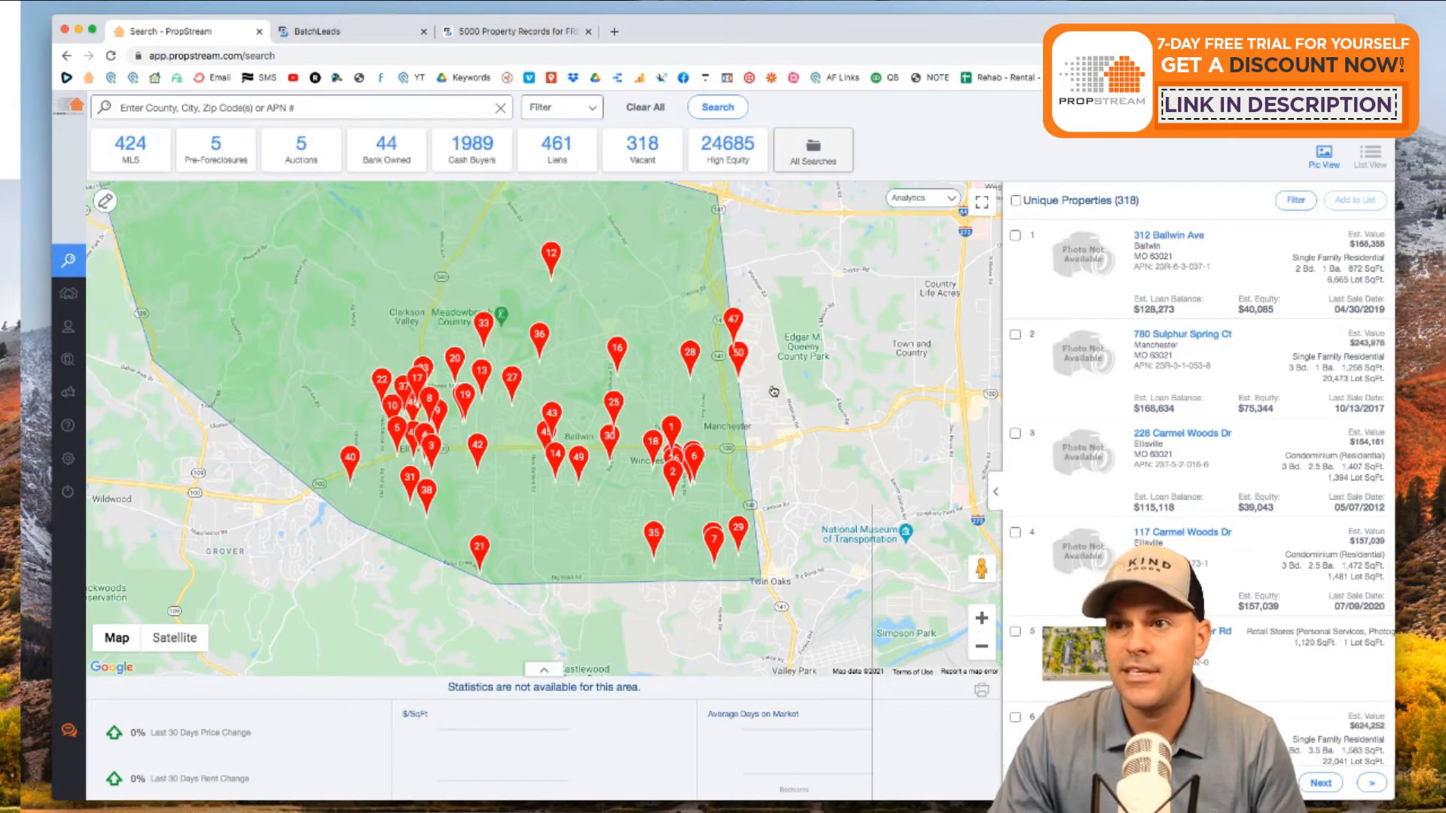
Inspect how the vacant properties are distributed on the map within the drawn search area
scroll(772, 386, "up", 2)
scroll(772, 387, "down", 2)
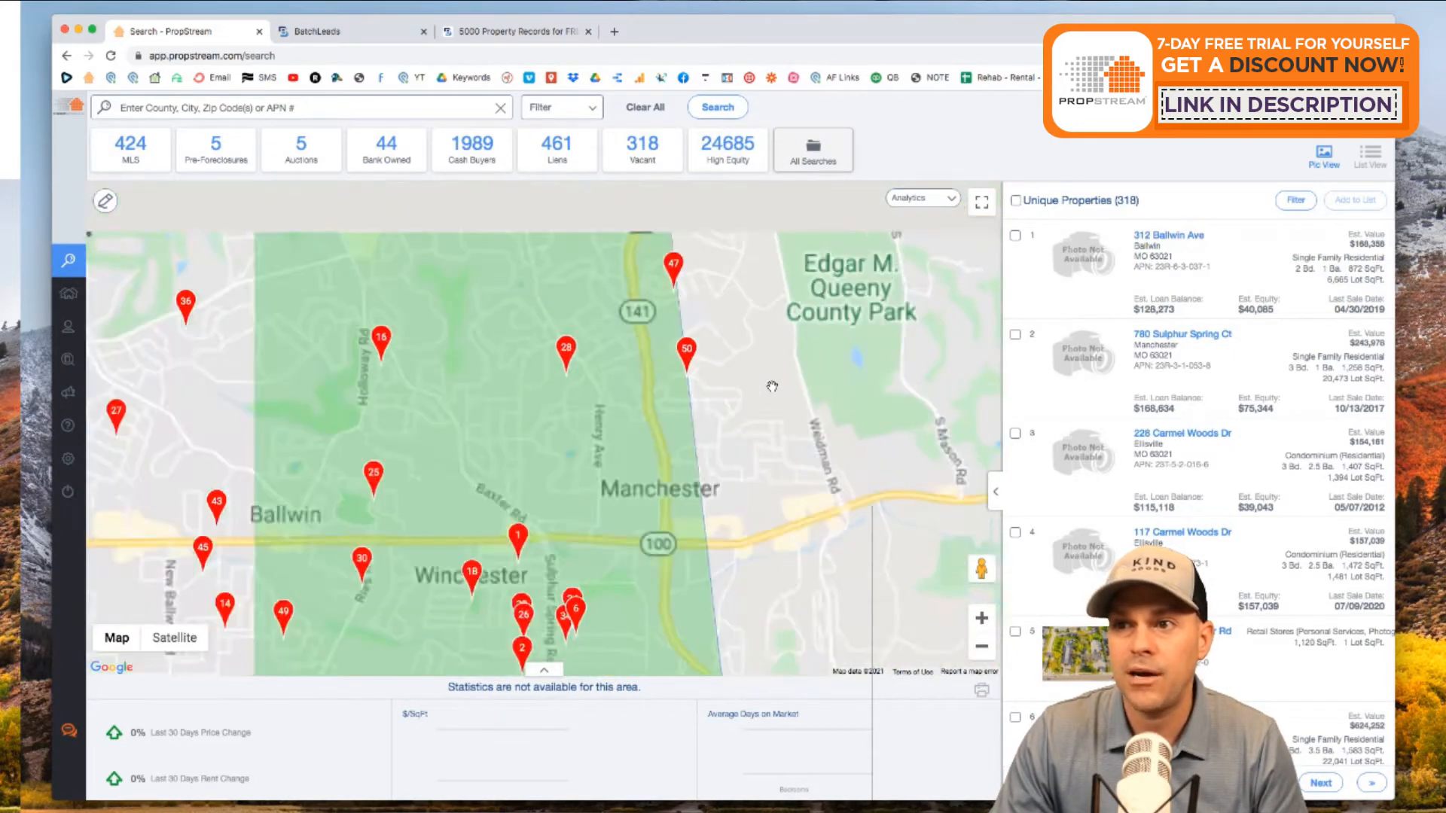
scroll(775, 419, "down", 3)
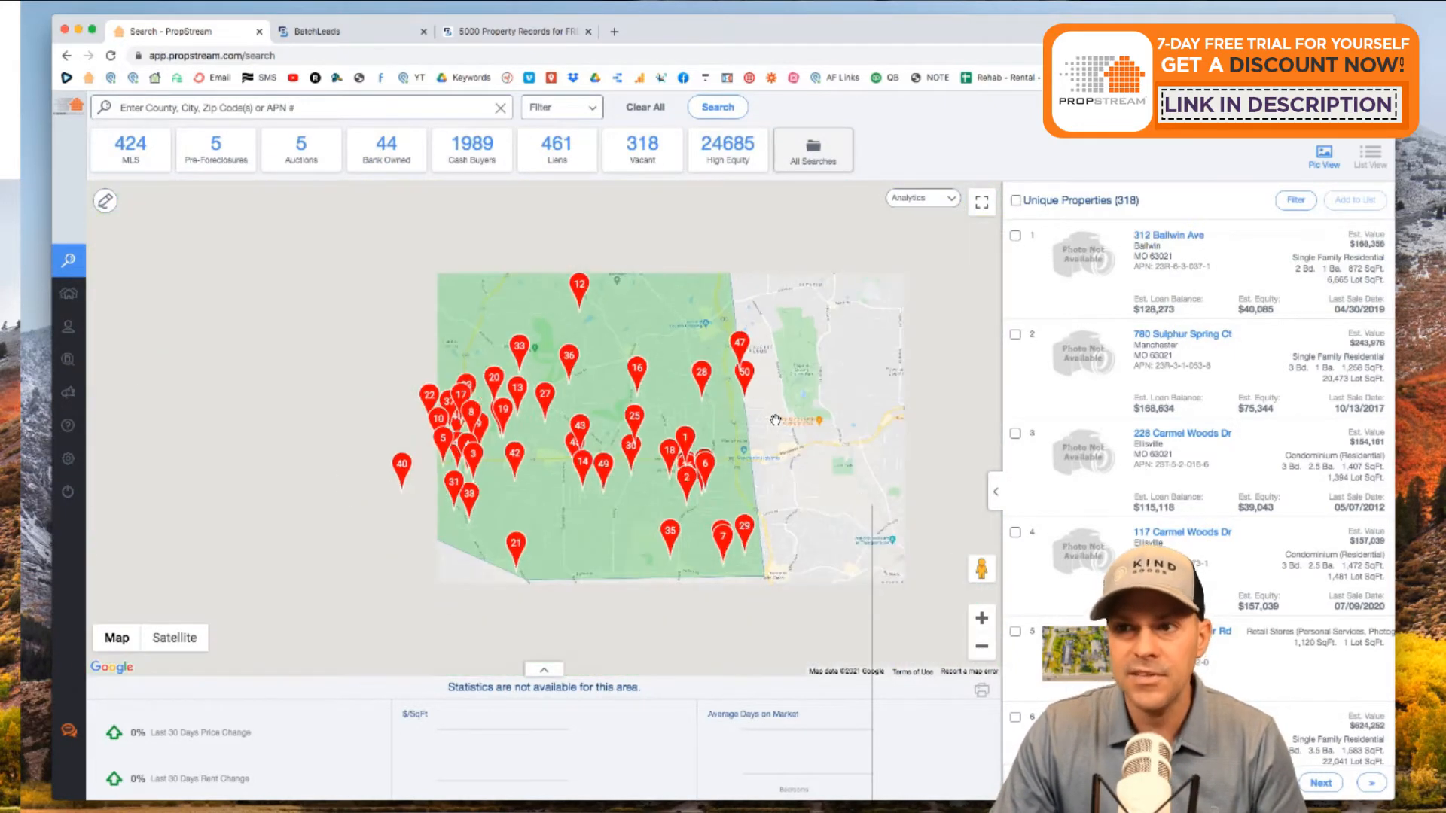
scroll(808, 403, "down", 2)
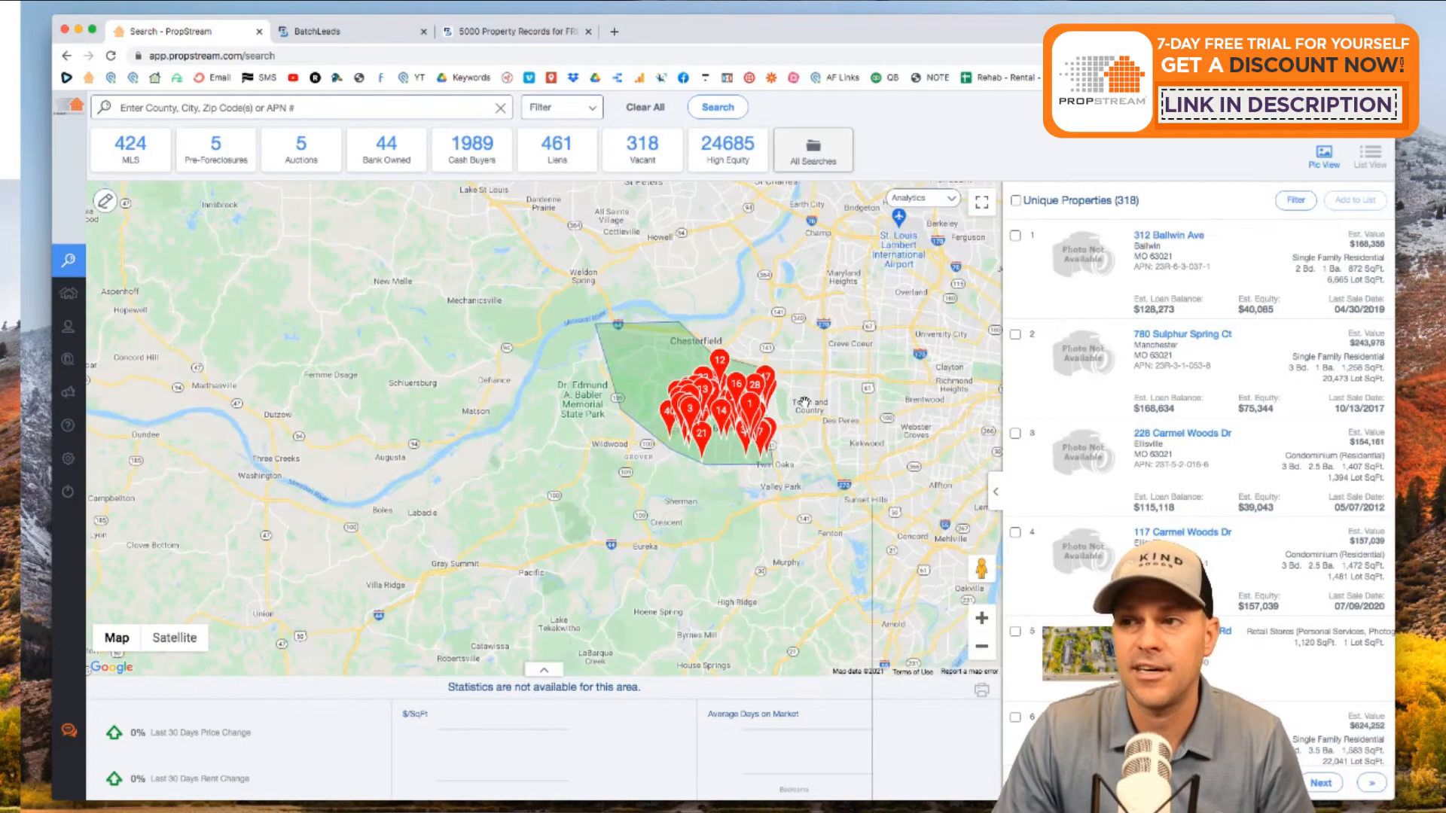
scroll(802, 405, "up", 1)
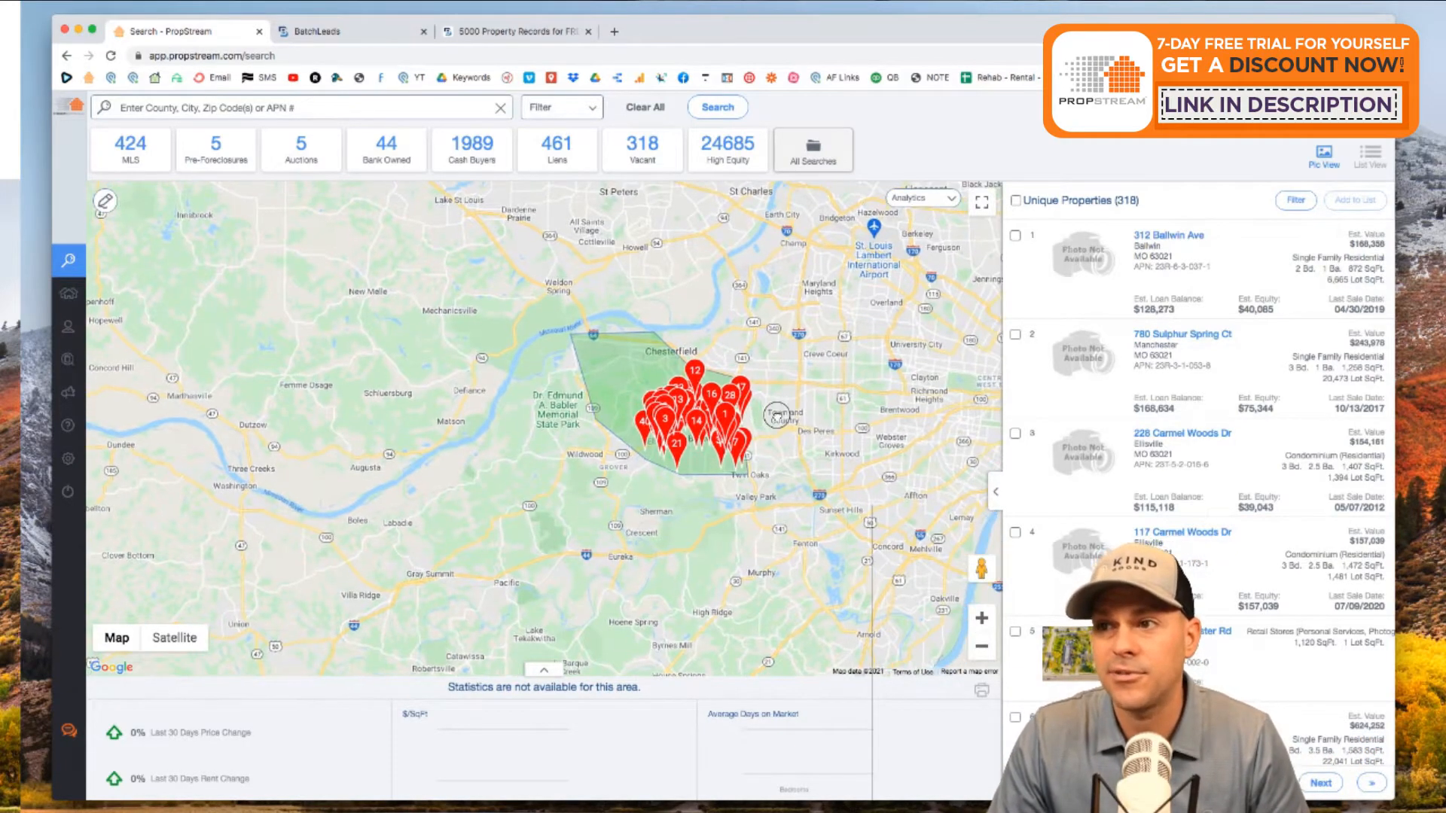
scroll(768, 416, "up", 1)
scroll(768, 417, "up", 1)
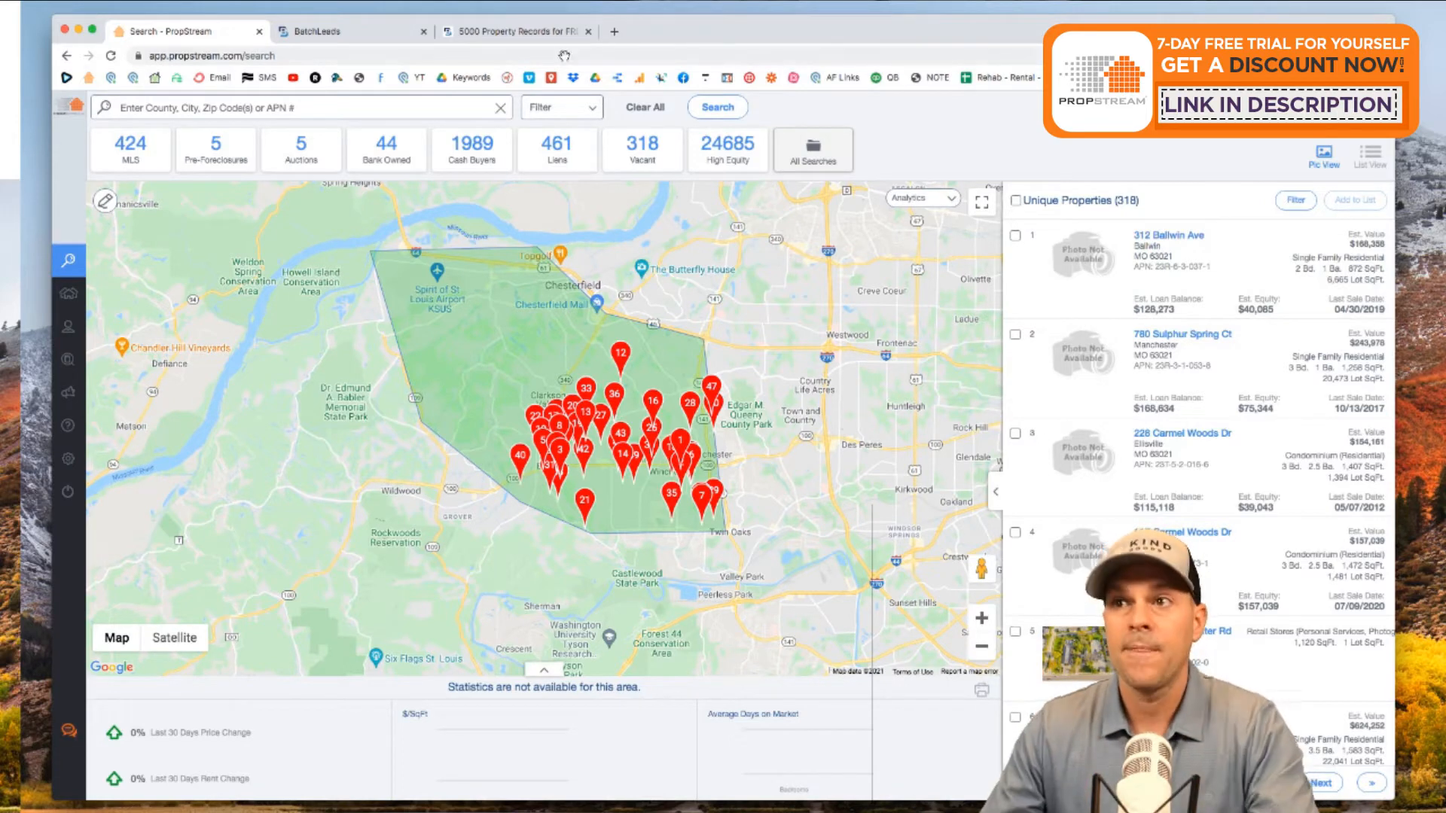
Review the quick list choices available in the search filter options
left_click(547, 107)
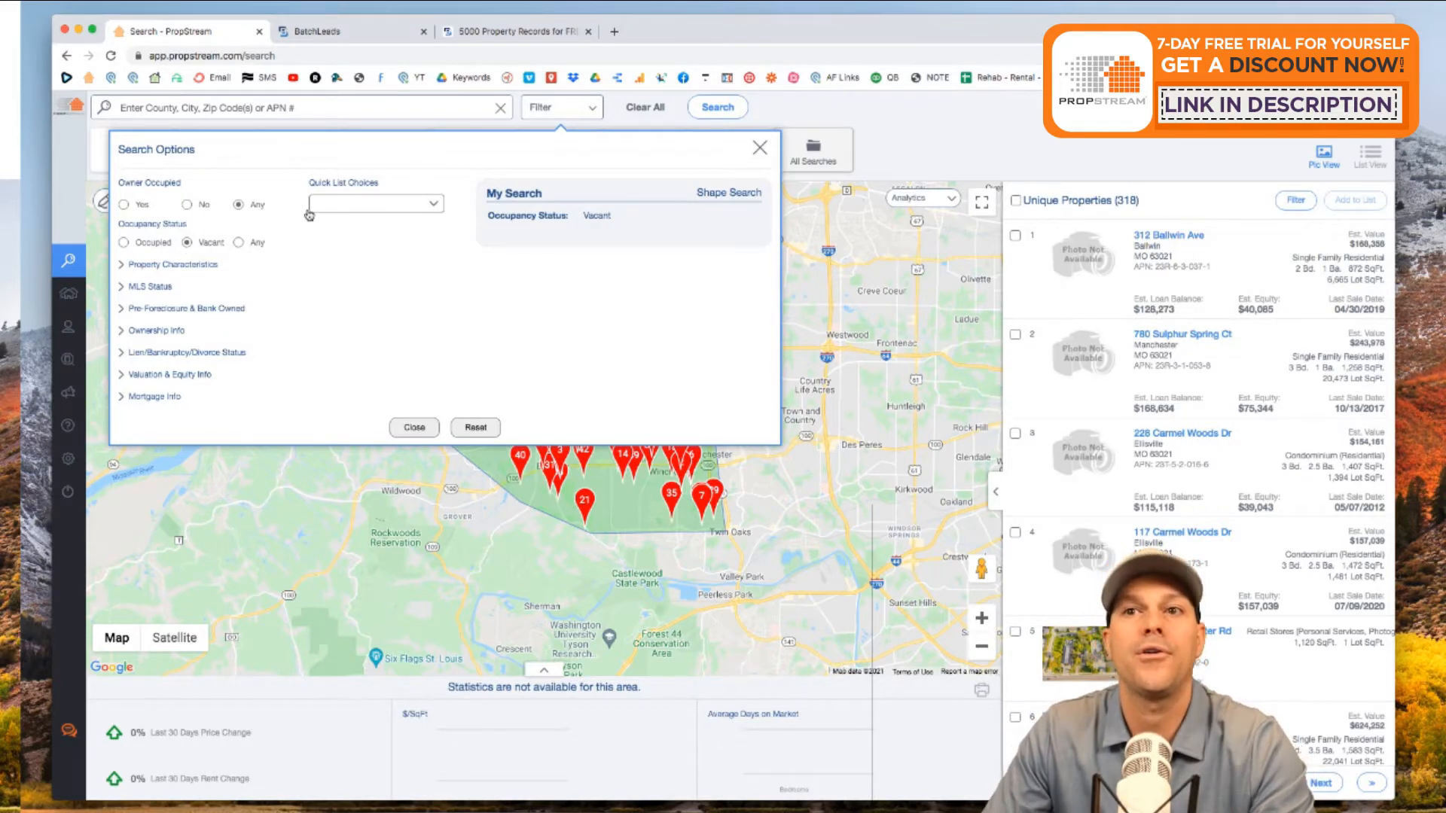
left_click(378, 208)
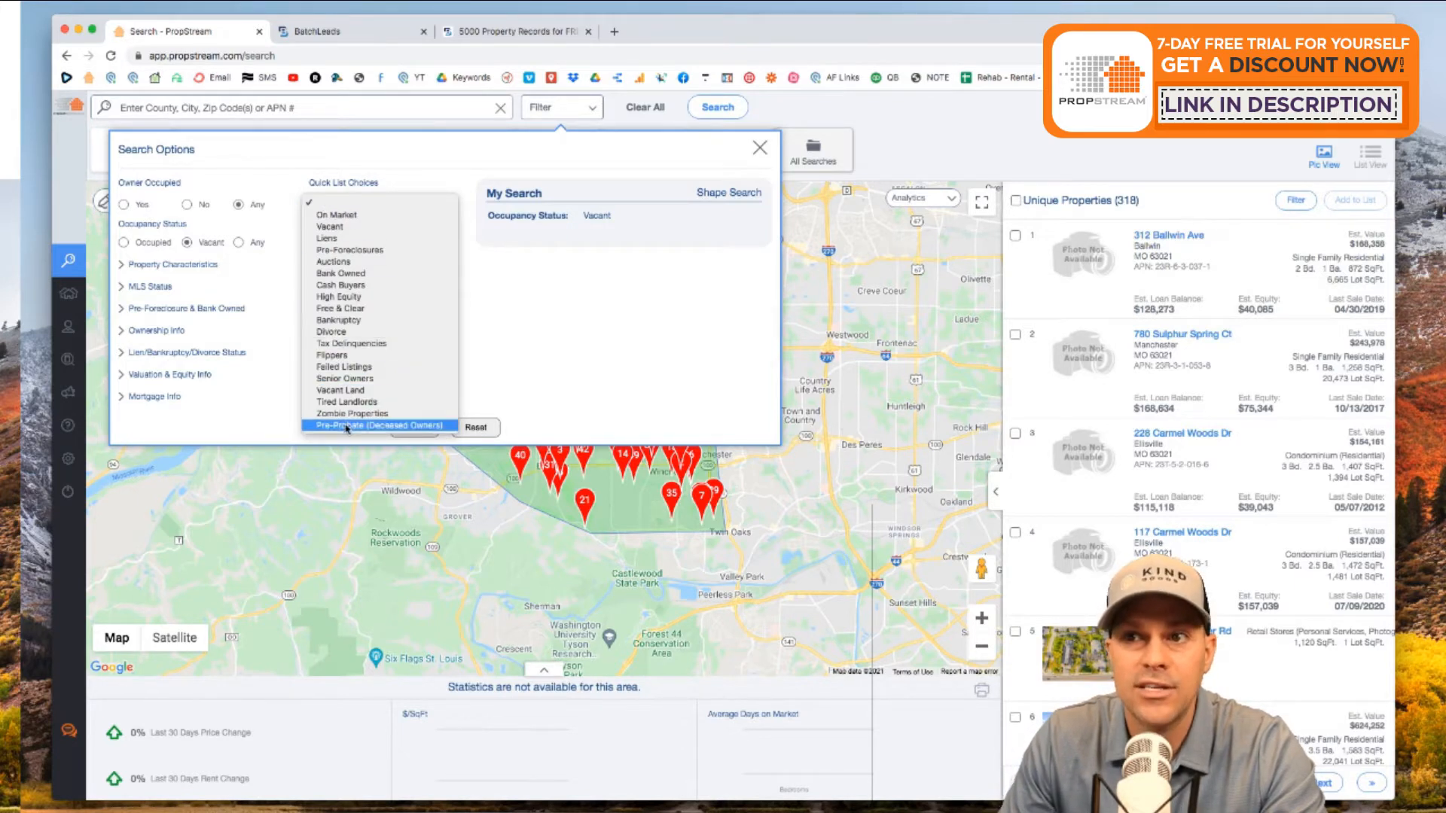
left_click(273, 160)
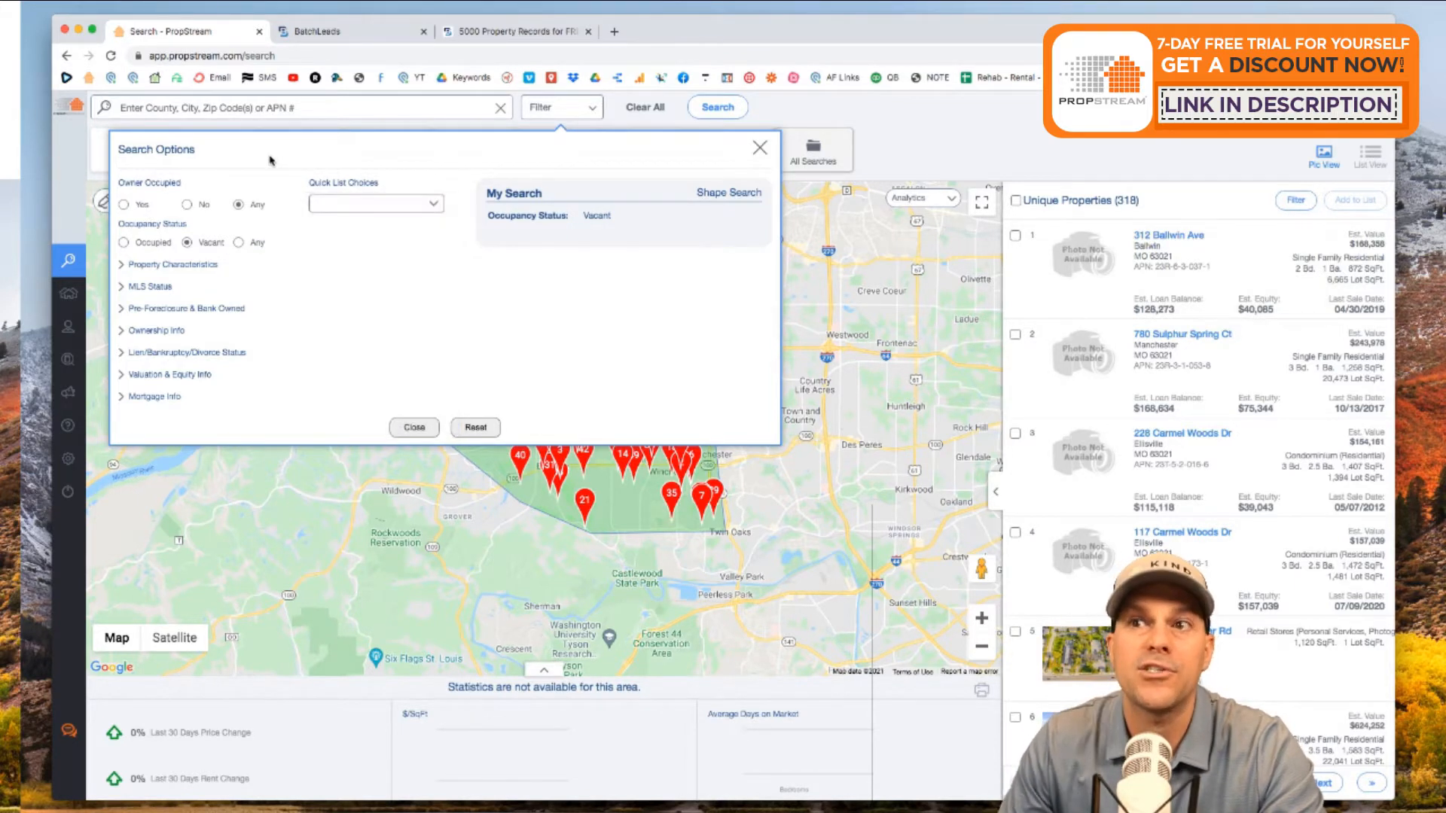
left_click(360, 202)
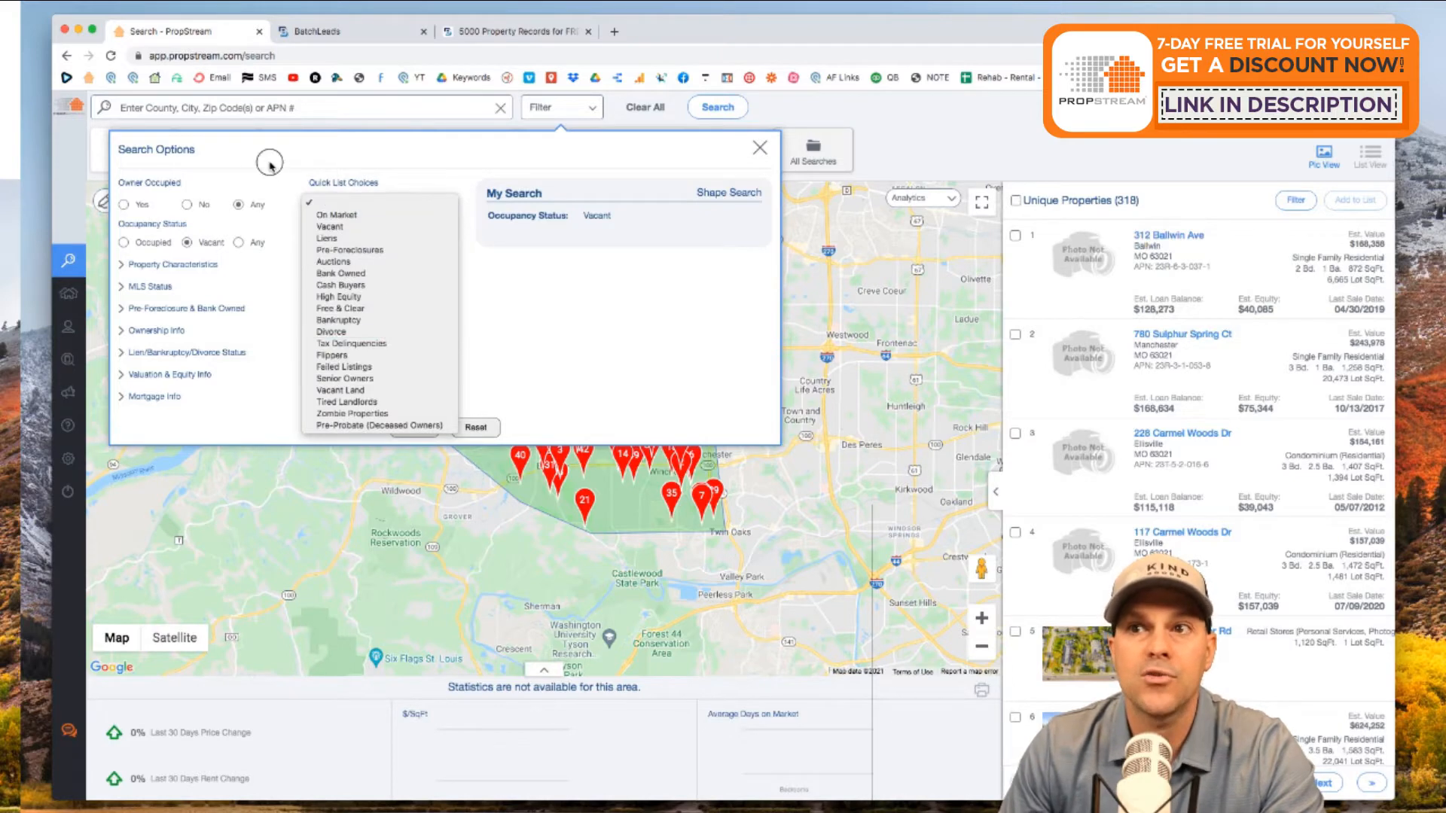
left_click(271, 167)
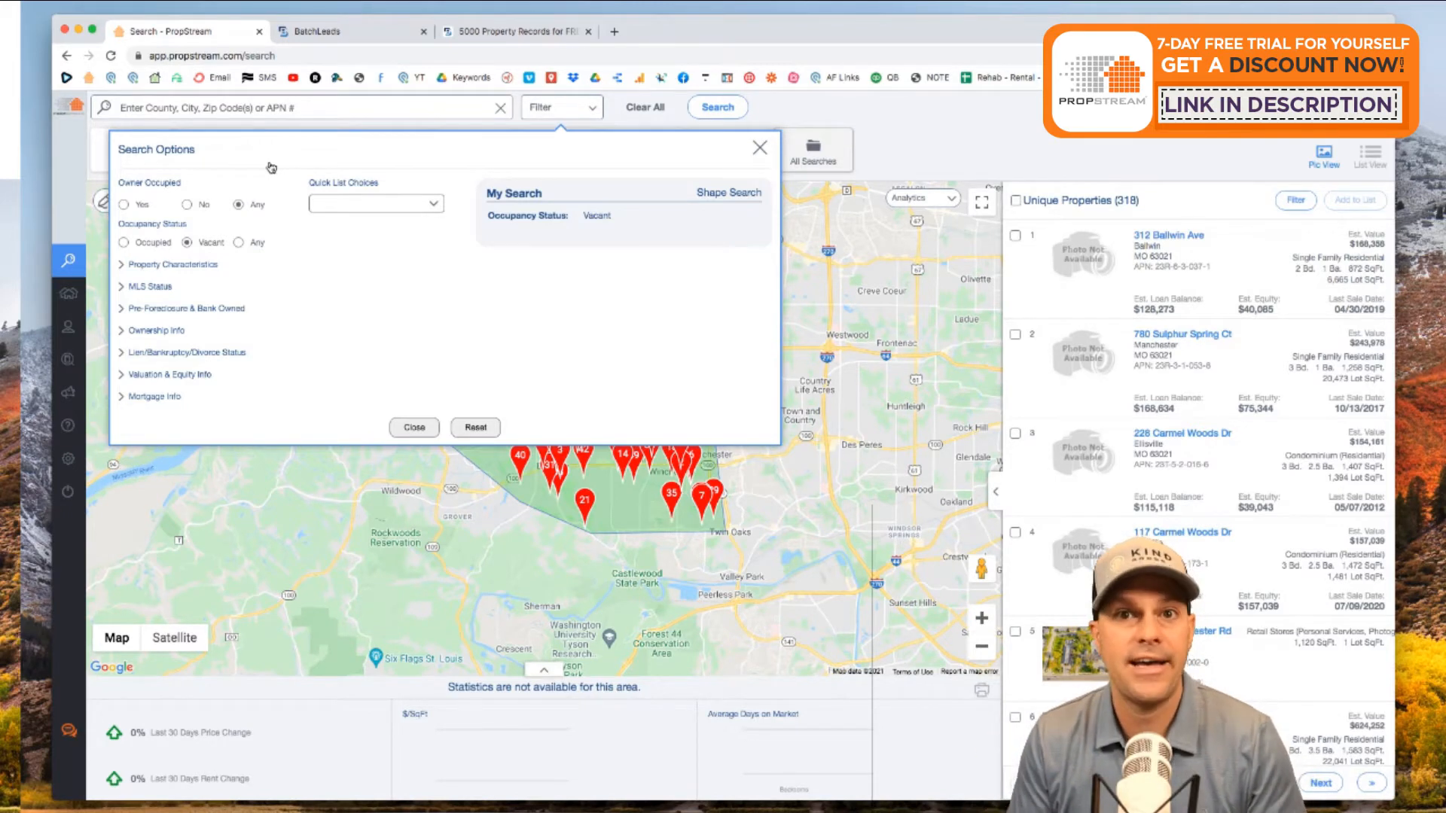
Restrict the property classification in the search filters to Residential
left_click(124, 265)
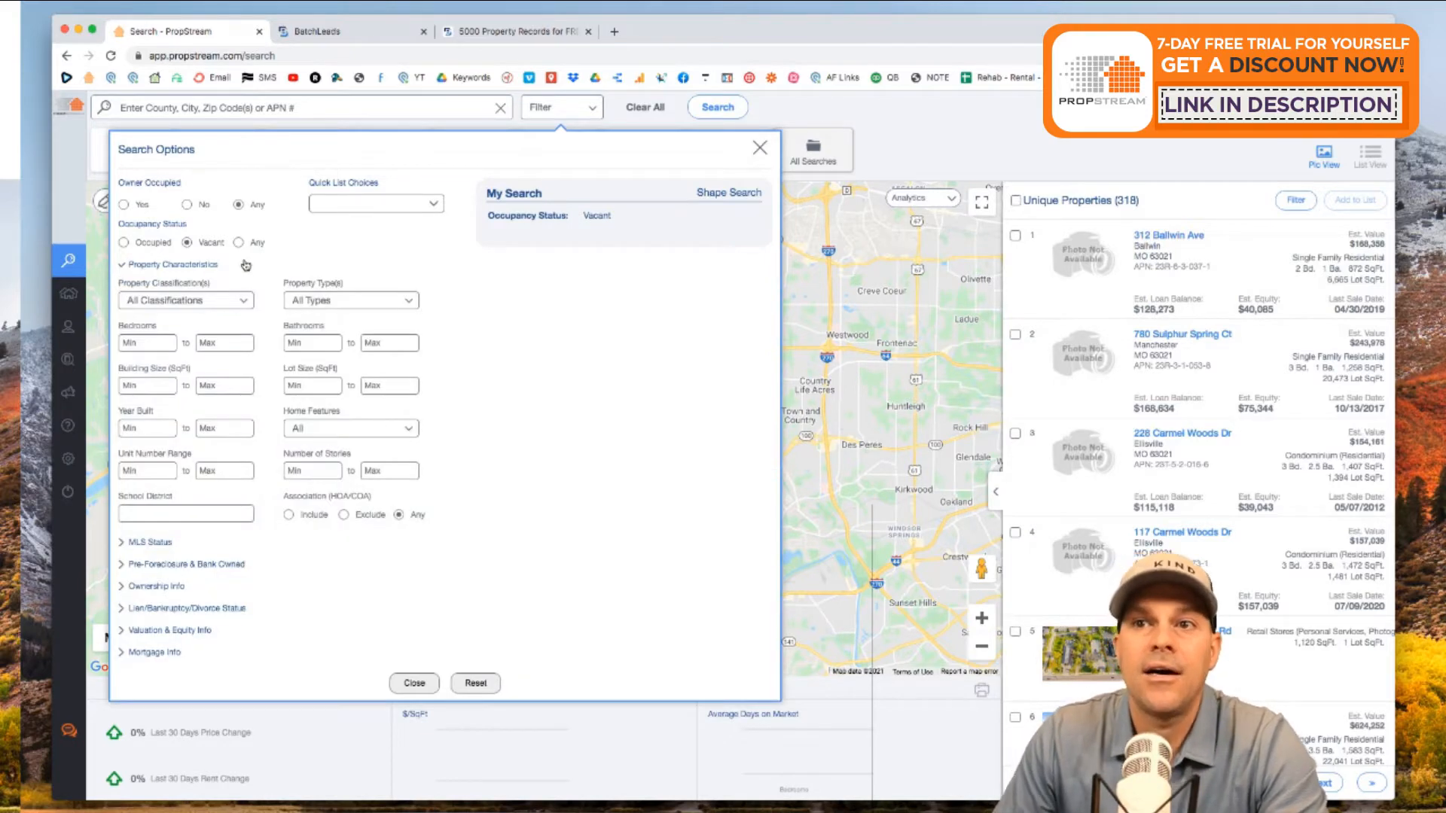
left_click(205, 302)
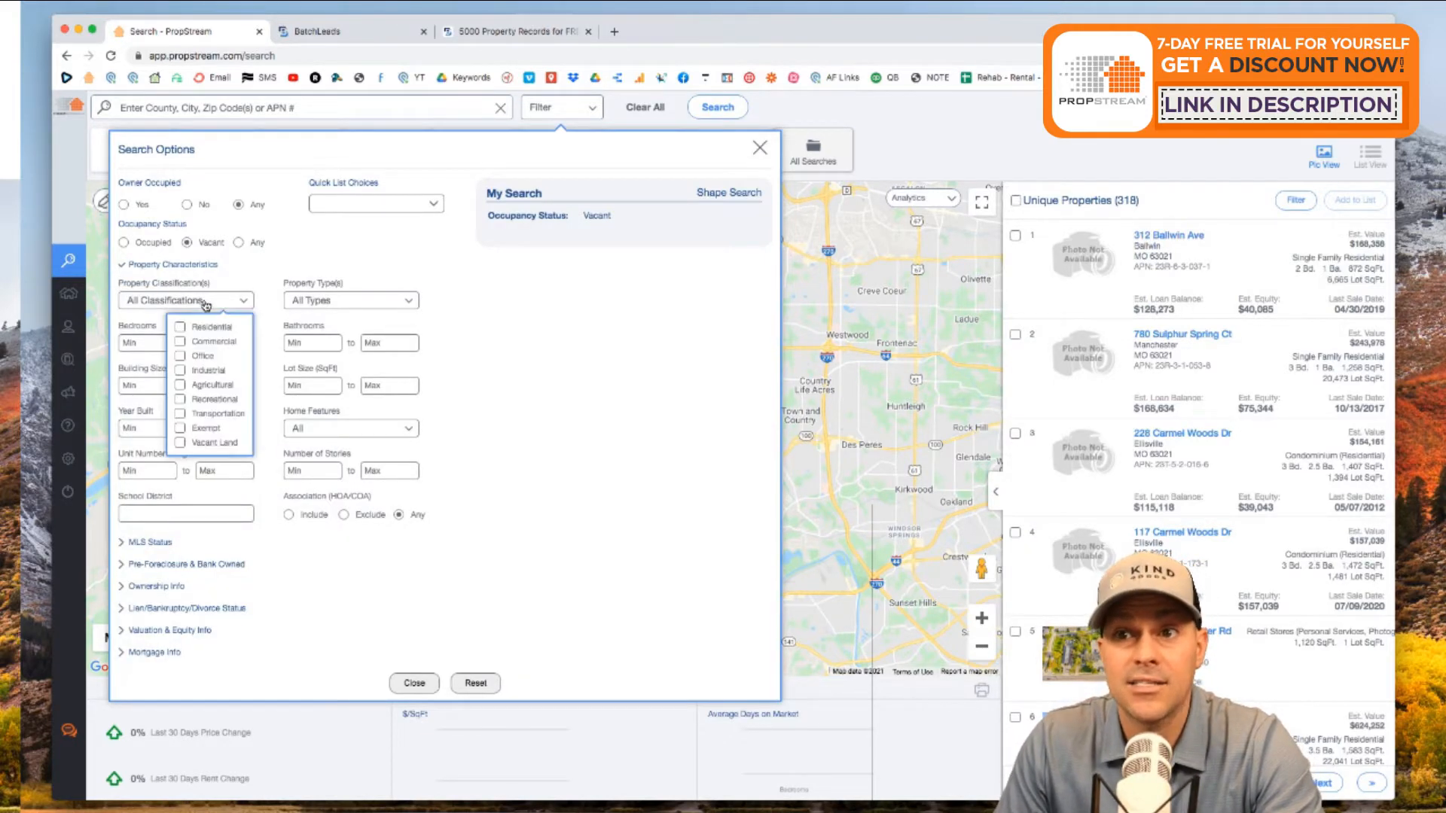
left_click(179, 328)
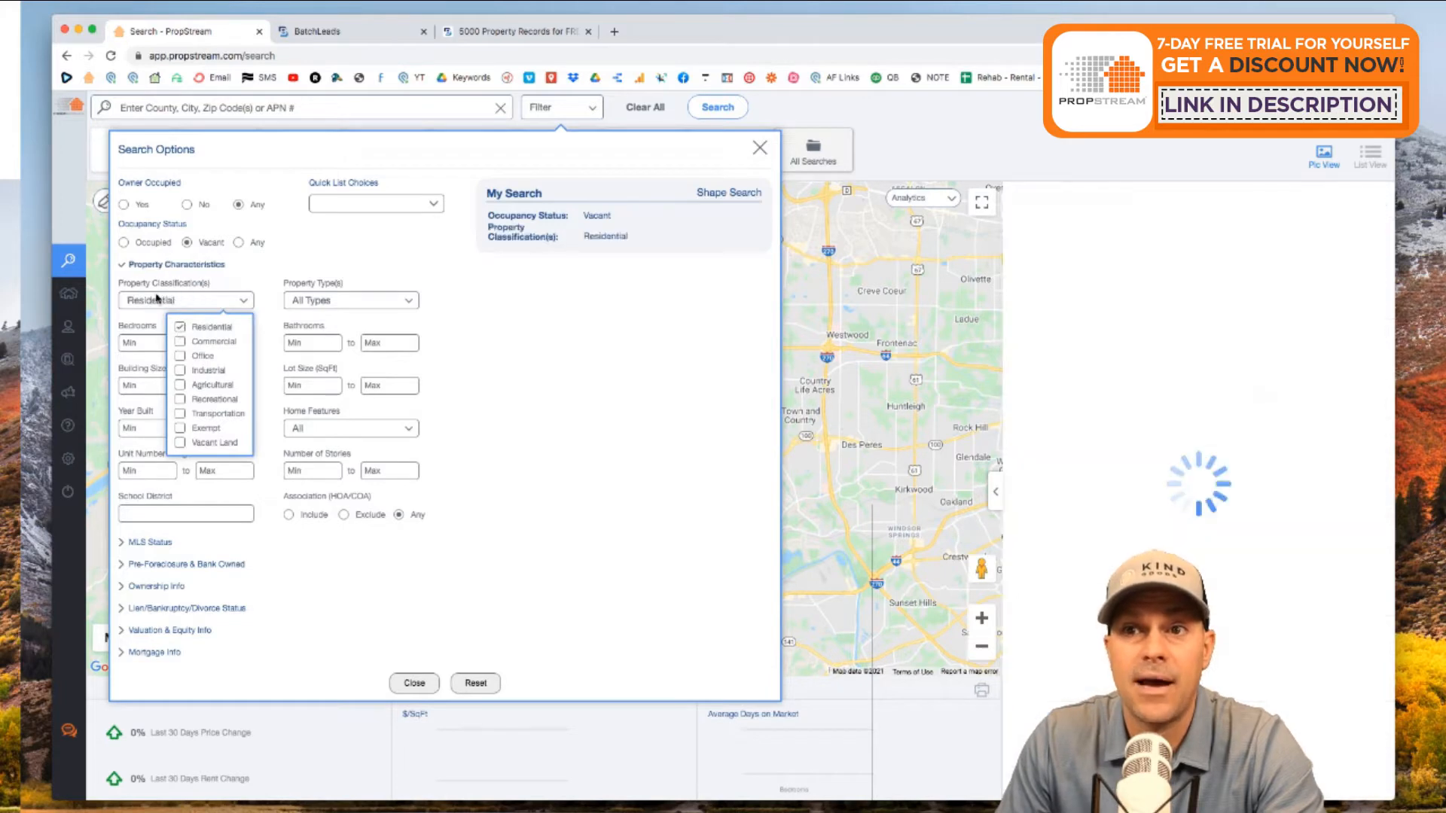
left_click(253, 278)
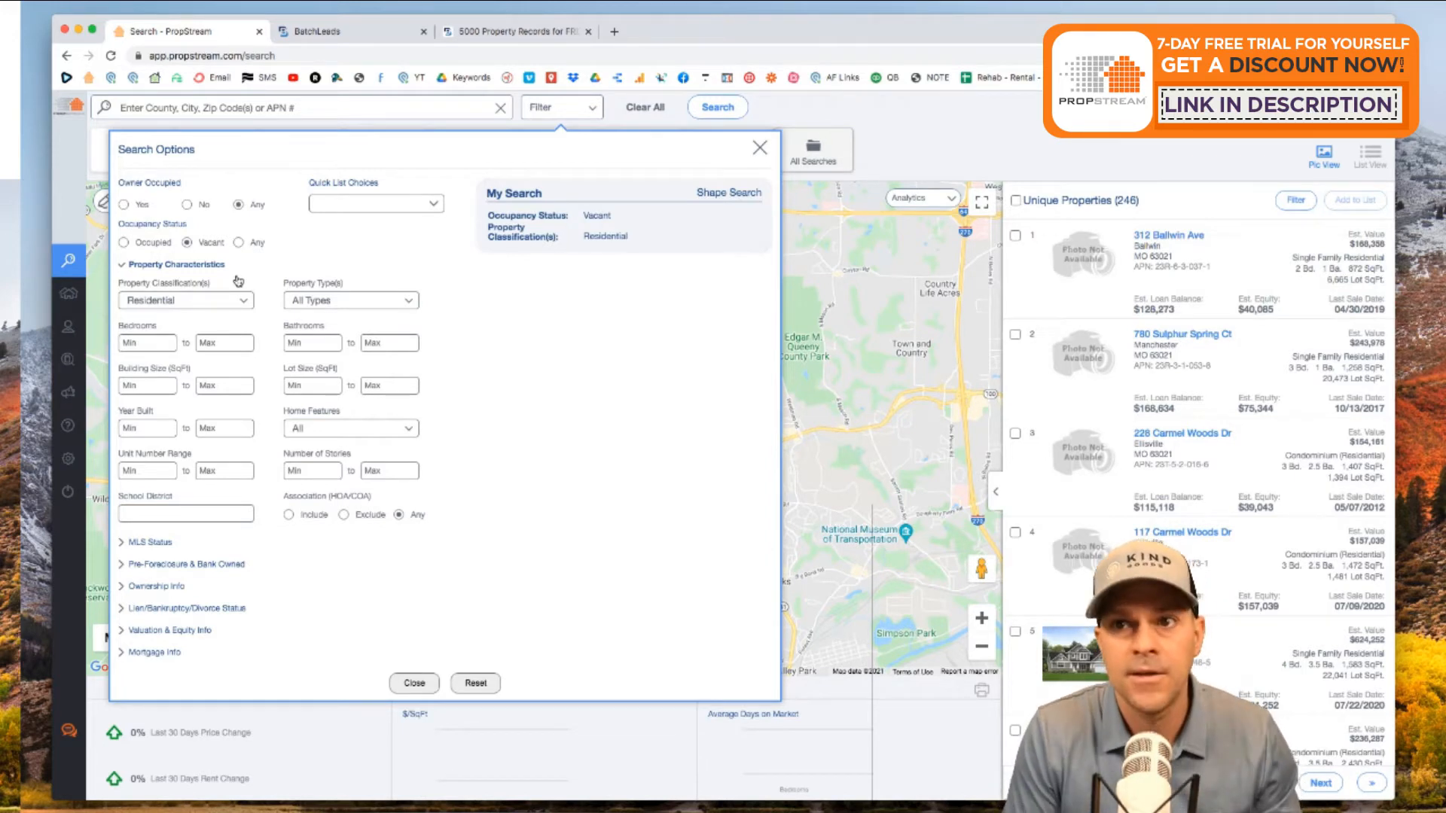
Limit the property types to Single Family and Multi-Family 2-4
left_click(292, 306)
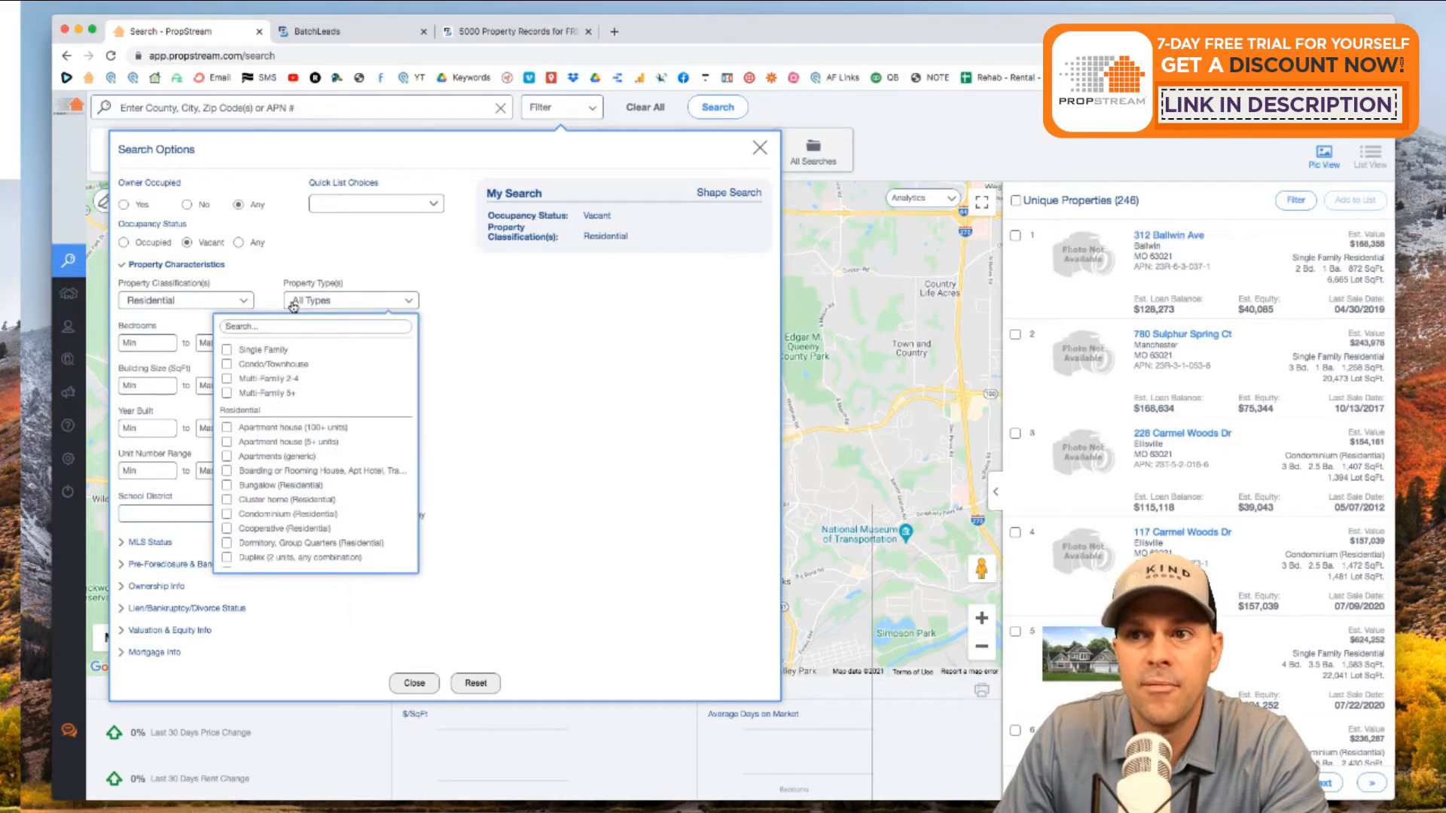
left_click(231, 351)
left_click(227, 380)
left_click(227, 393)
left_click(227, 393)
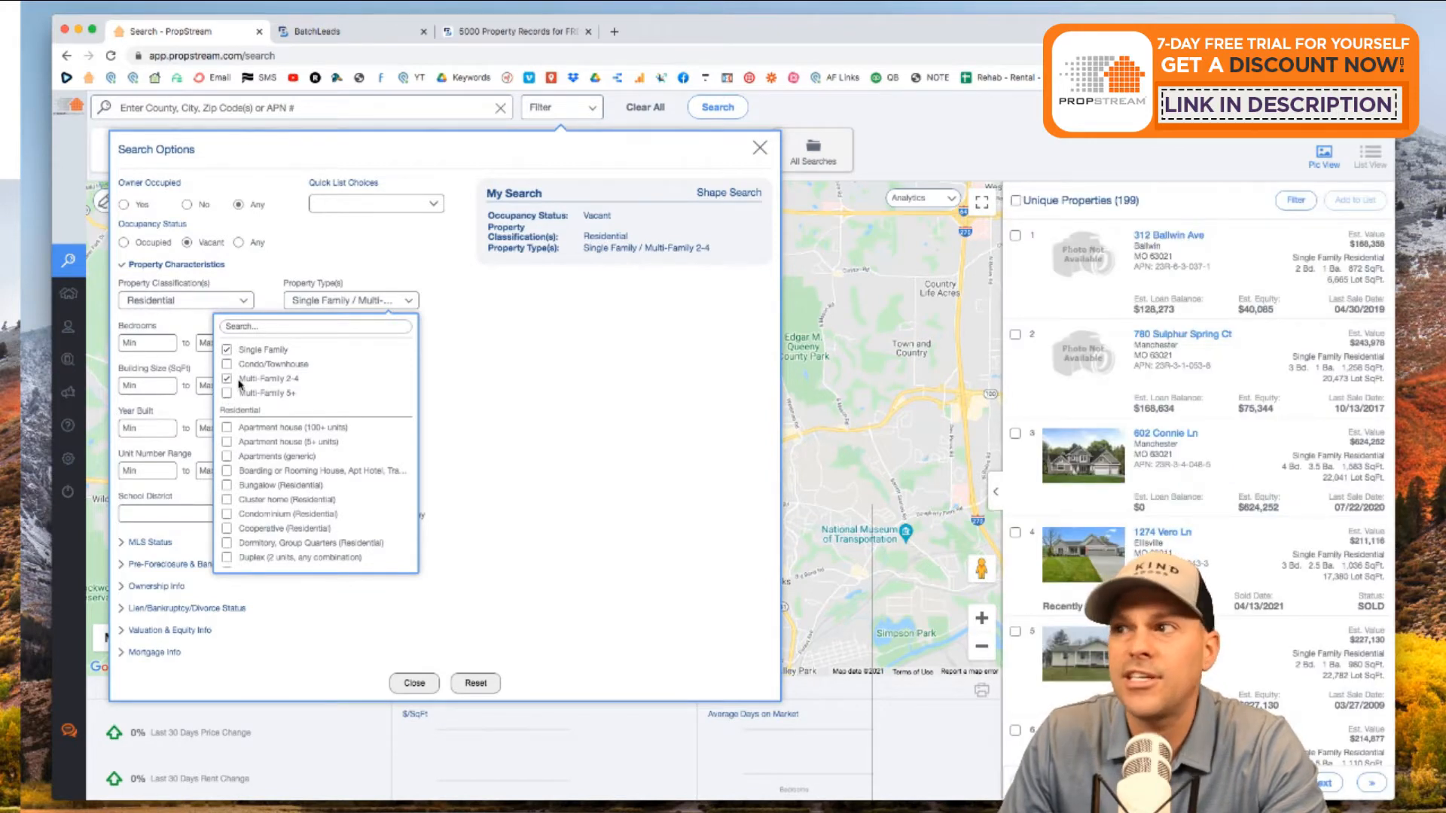
left_click(309, 263)
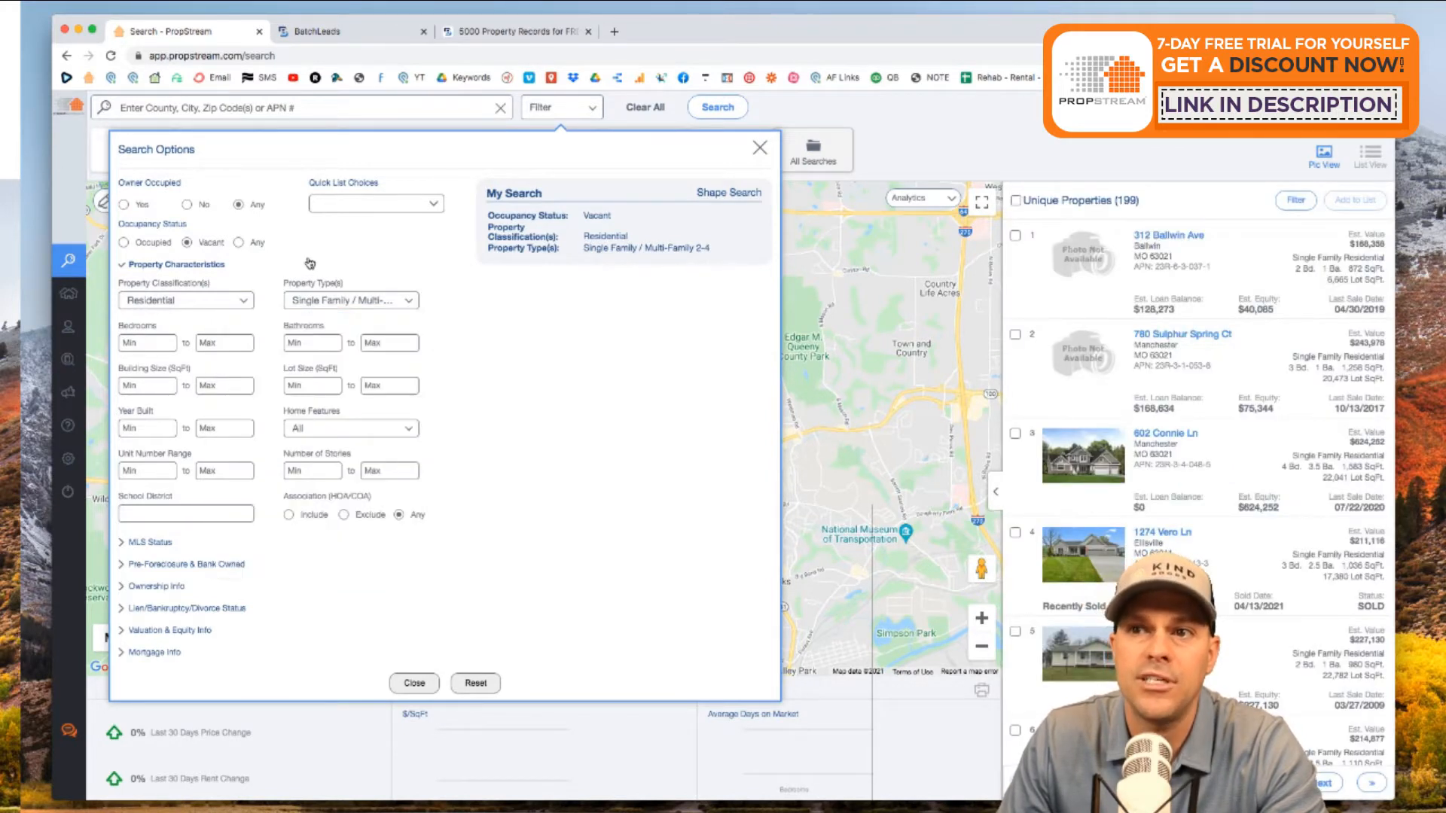
Set the minimum building size to 750 sq ft in the property characteristics filters
left_click(122, 387)
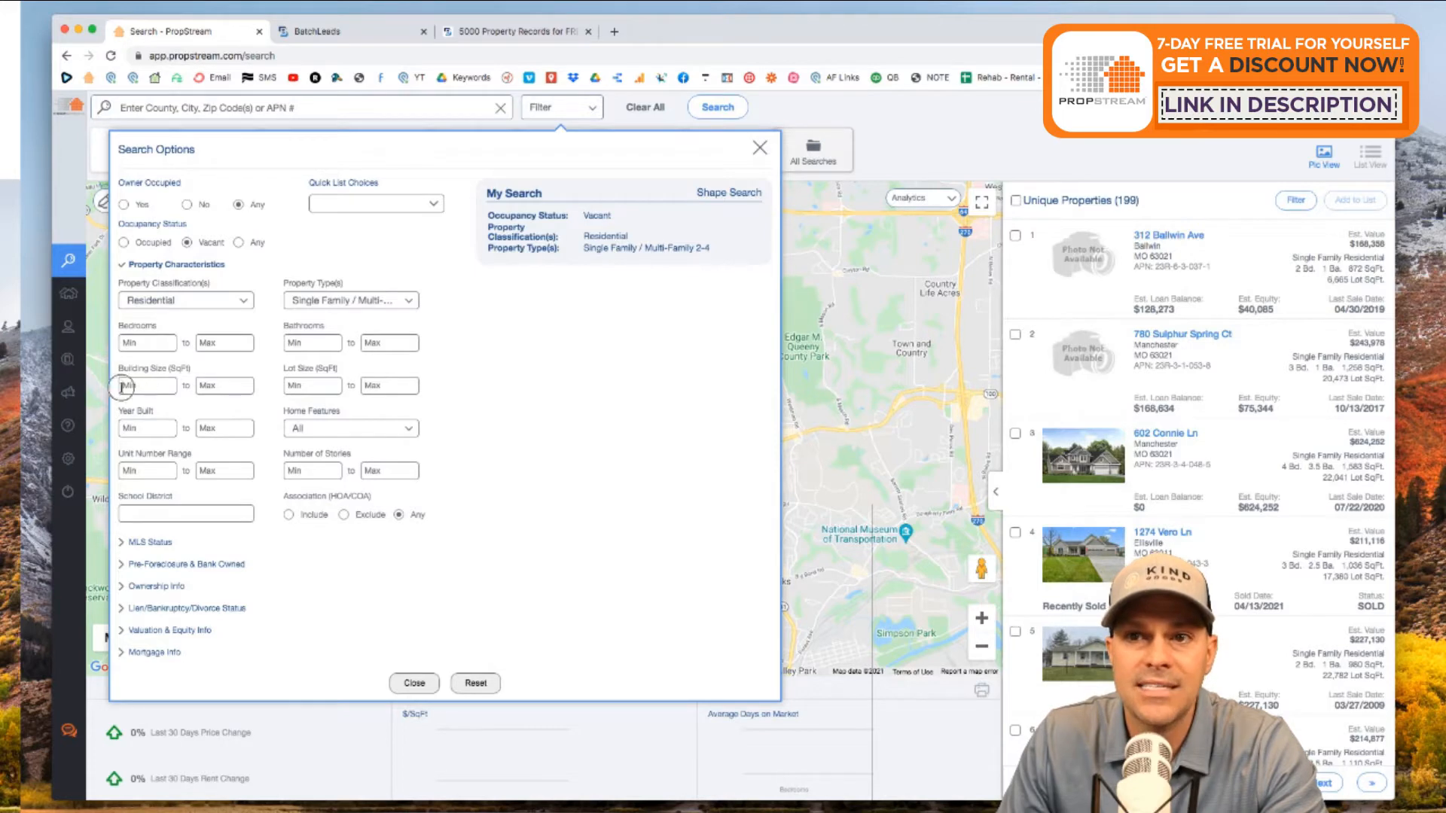
left_click(585, 113)
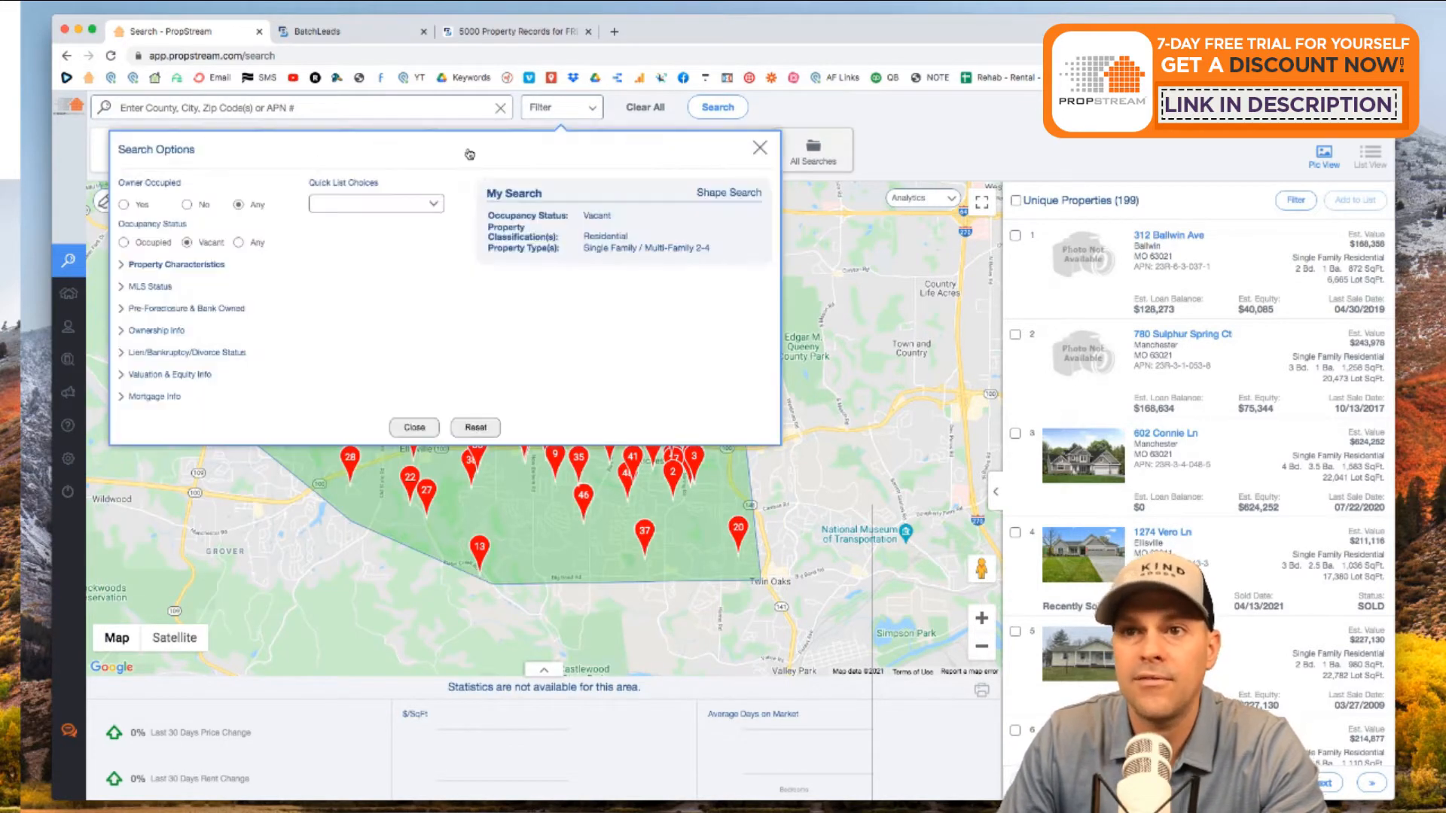
left_click(122, 265)
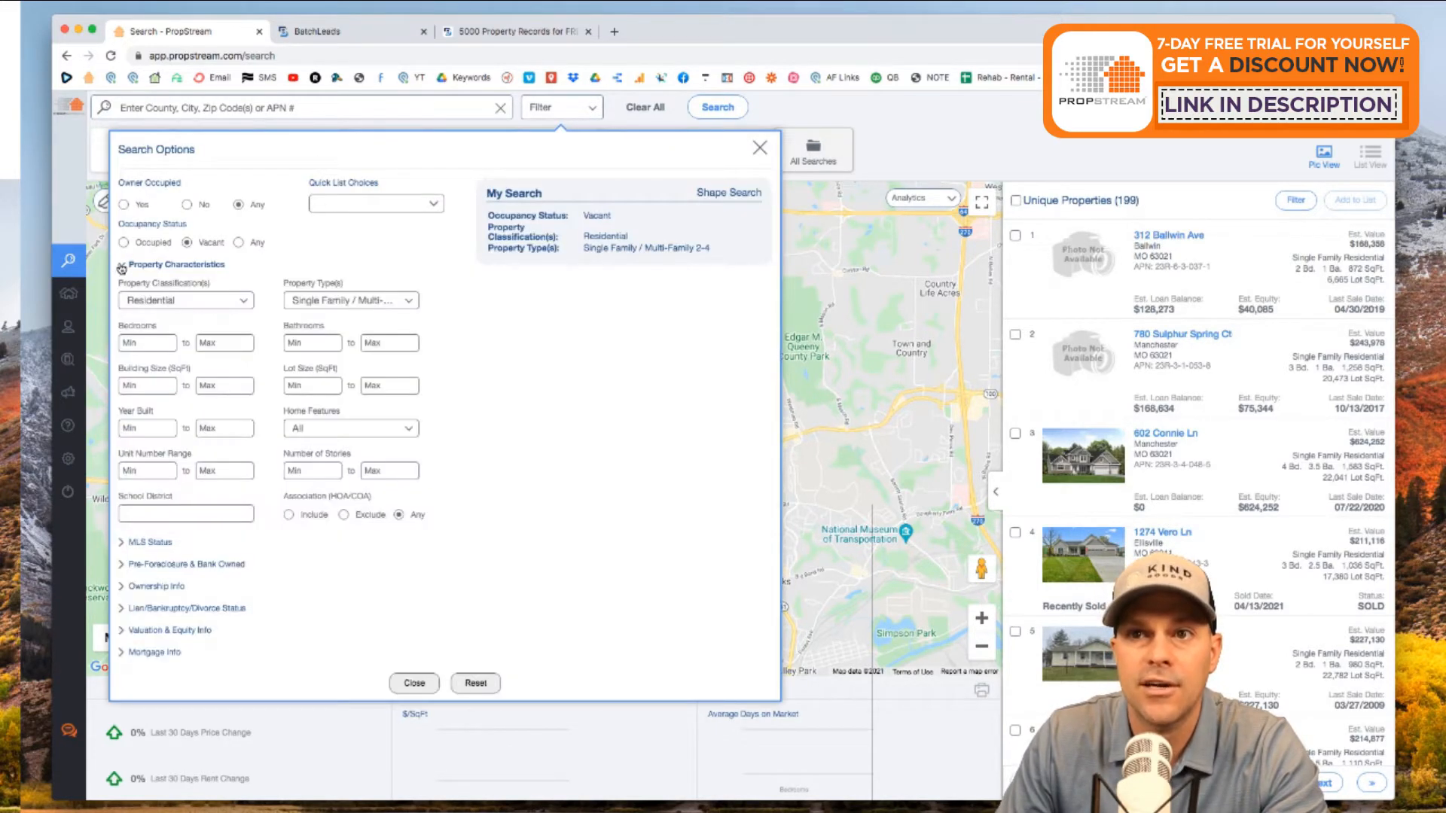
left_click(152, 386)
type("750")
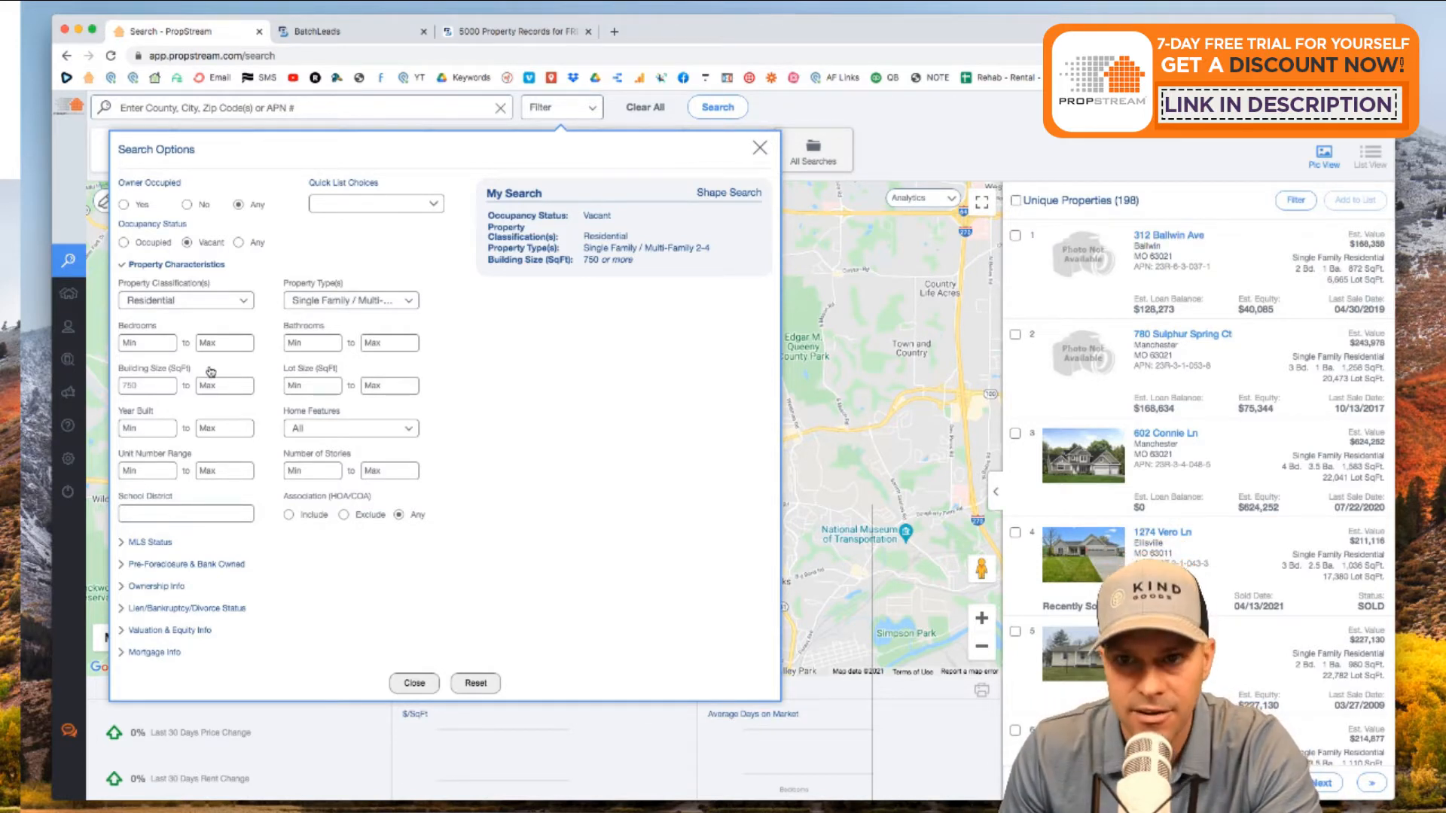
Filter the search to properties that are not on the market and have a minimum estimated equity of 30%
left_click(125, 544)
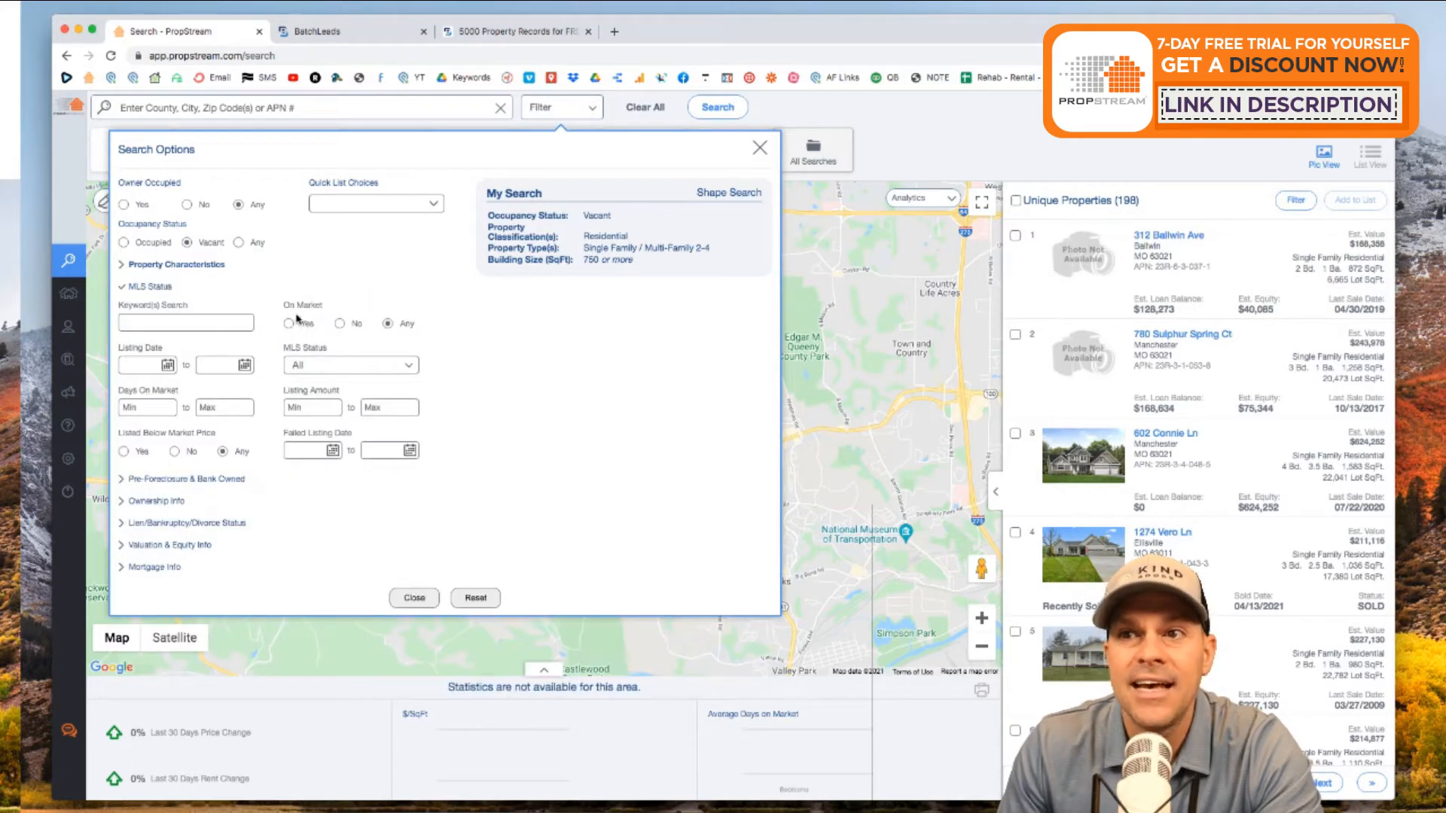
left_click(338, 325)
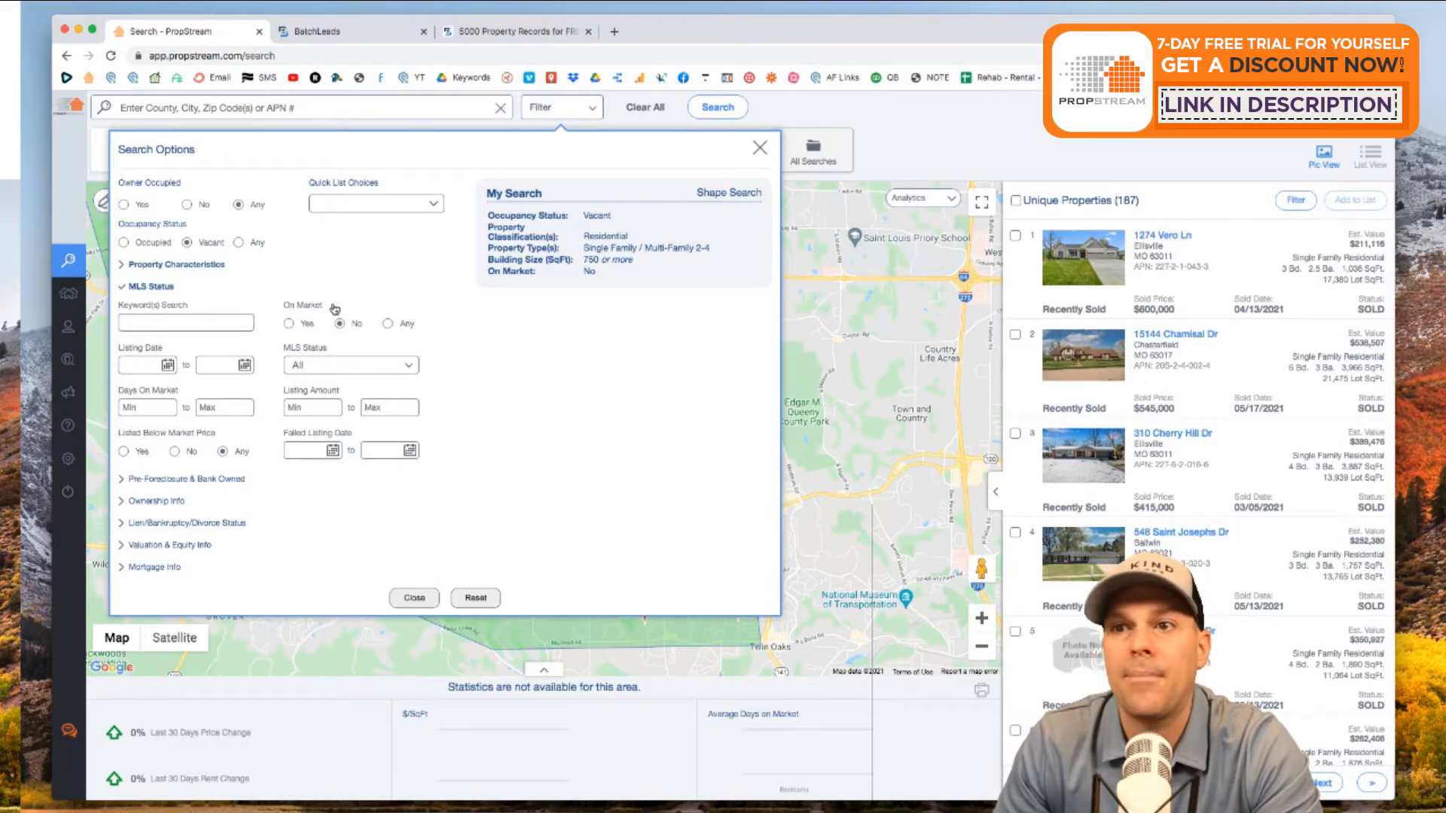
left_click(125, 546)
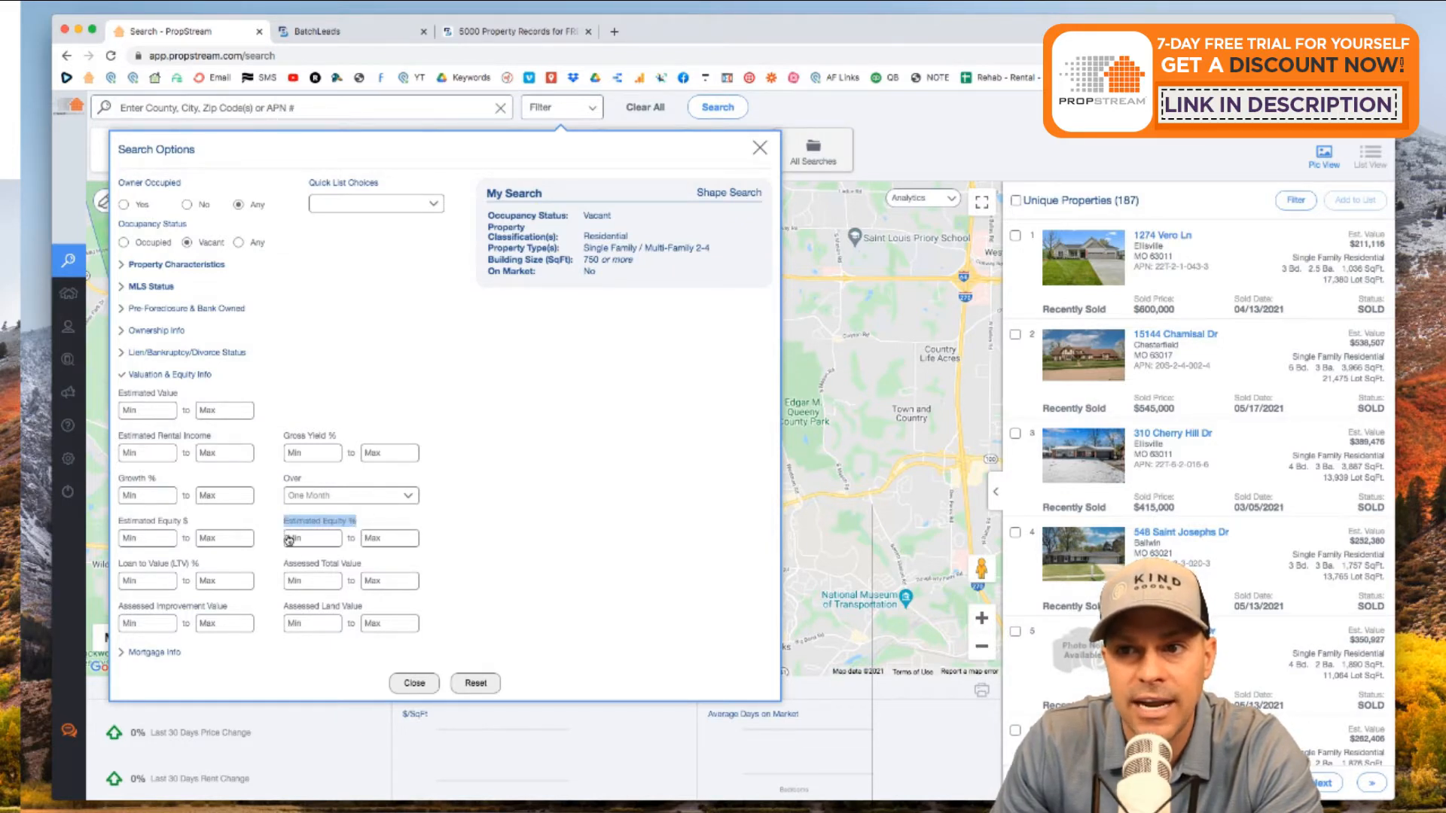
left_click(302, 539)
type("30")
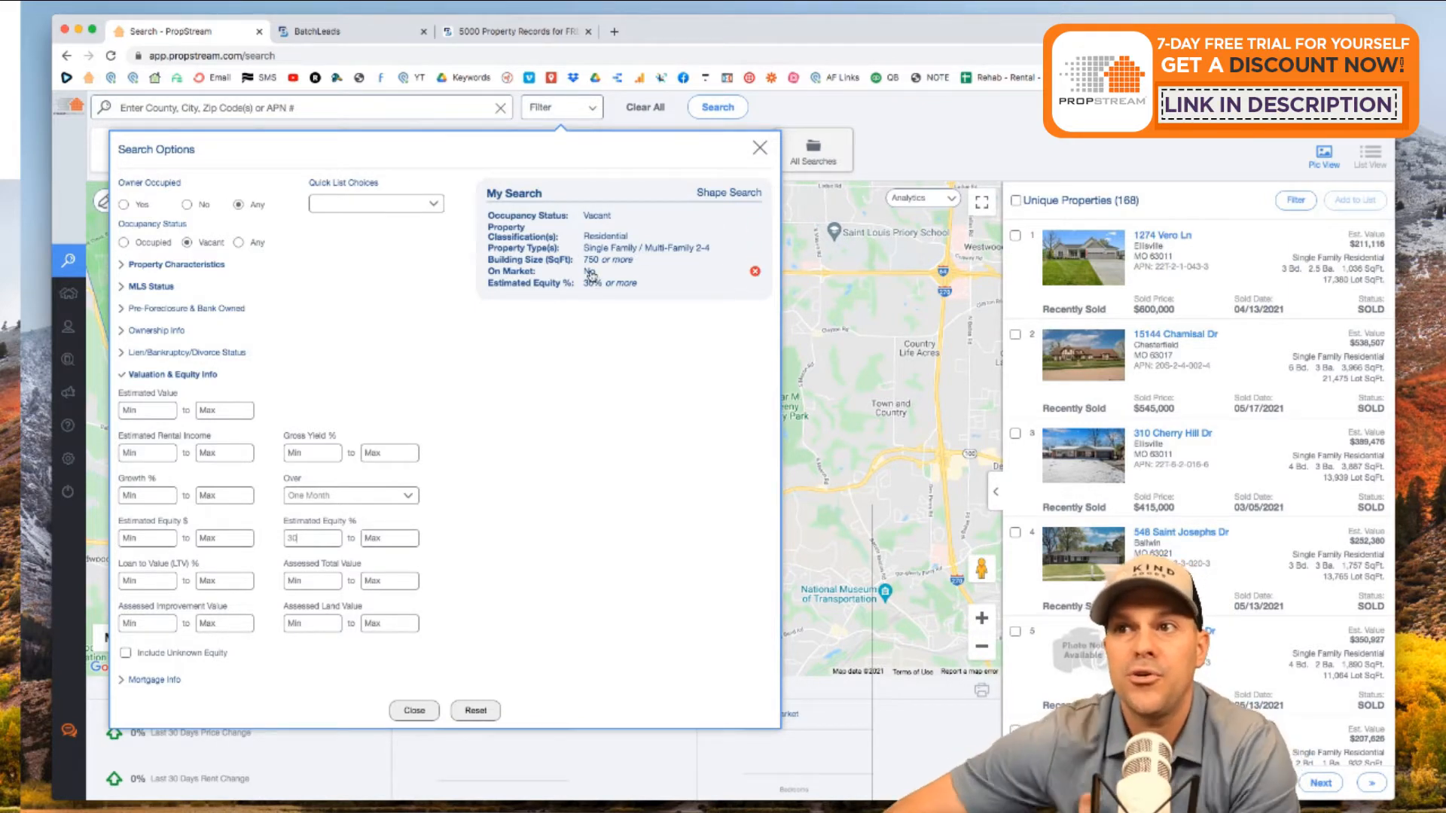
left_click(123, 376)
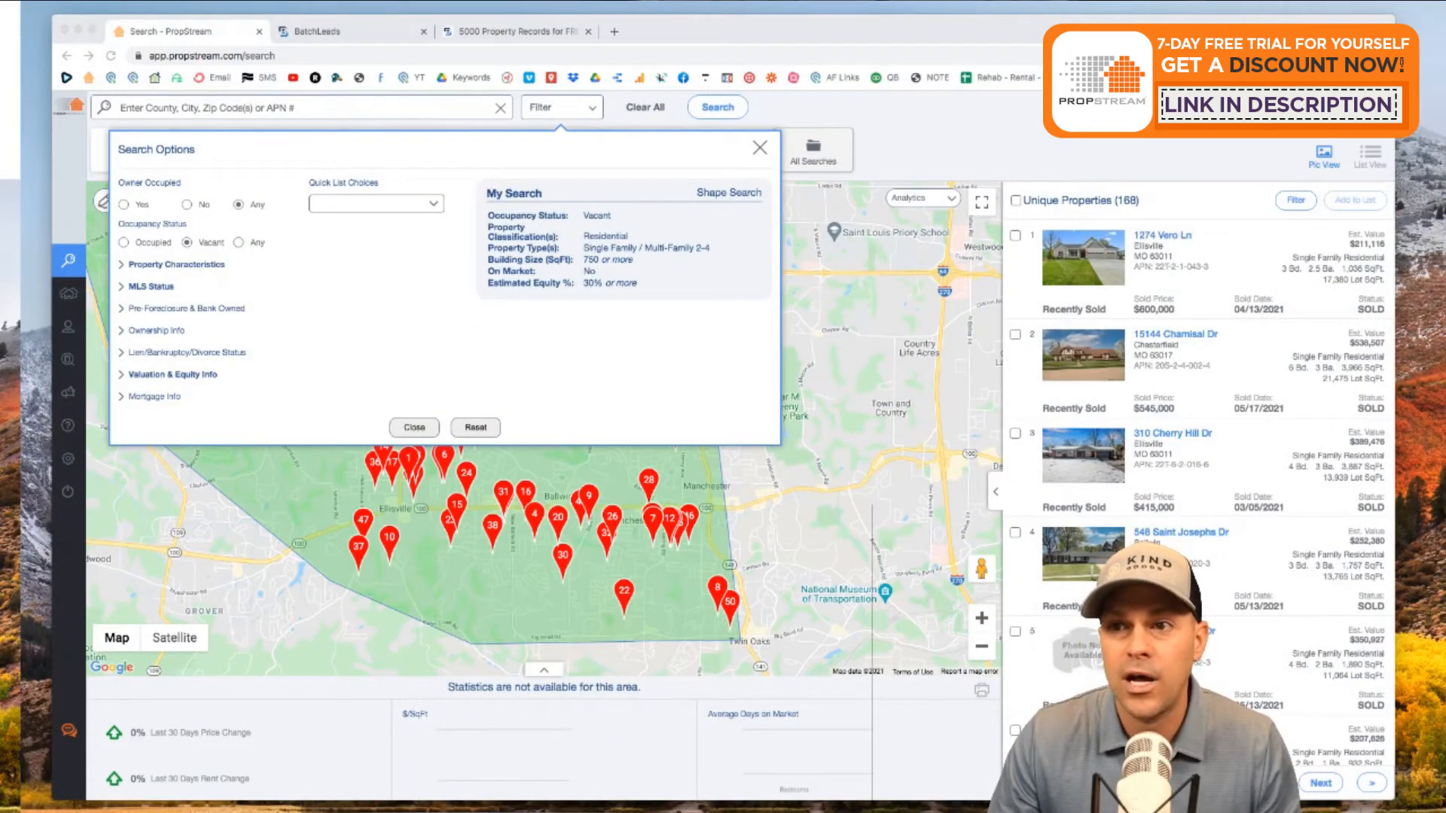
Look over the ownership and property characteristics filter options, and close the search options
left_click(472, 379)
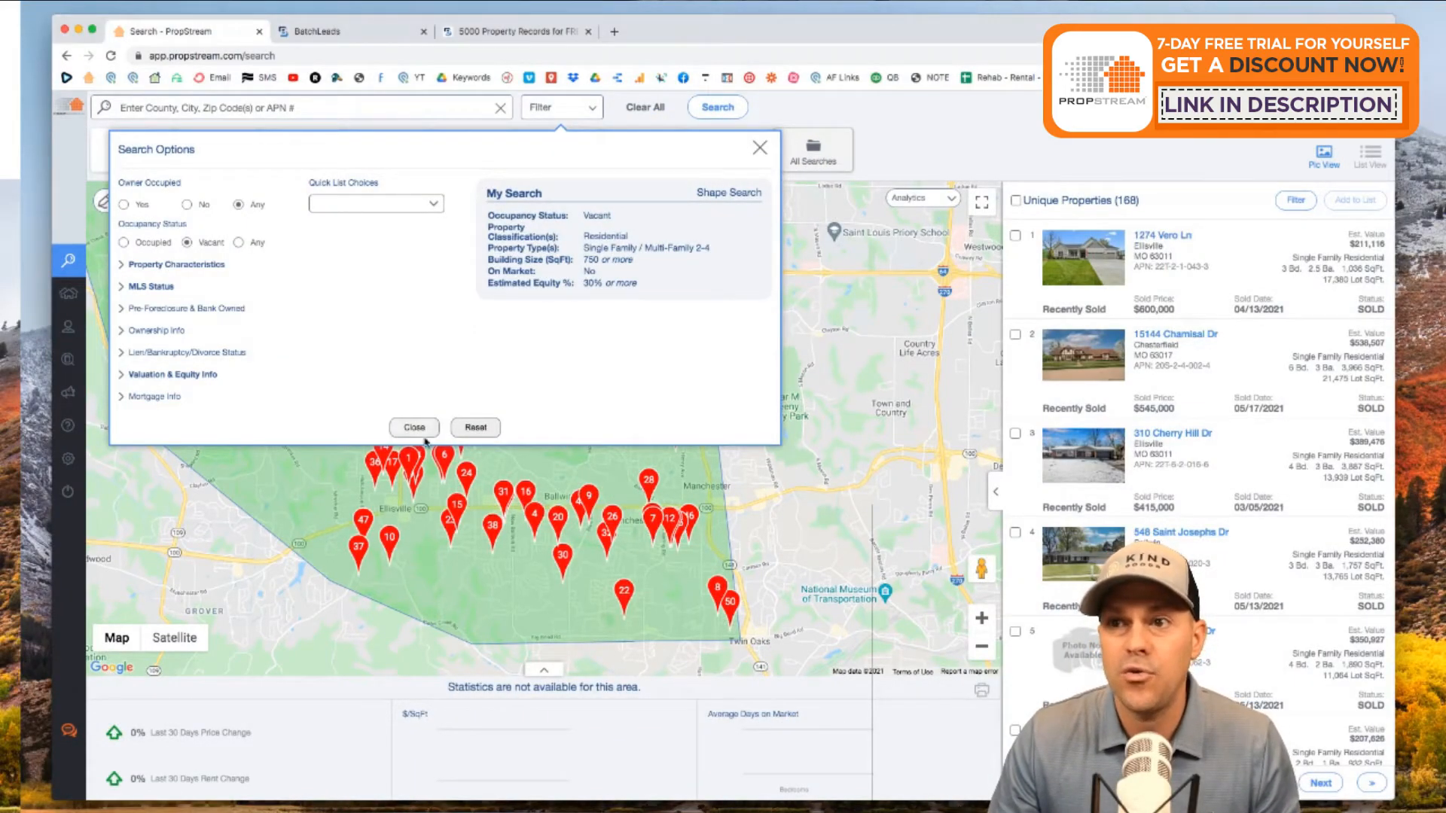
left_click(122, 331)
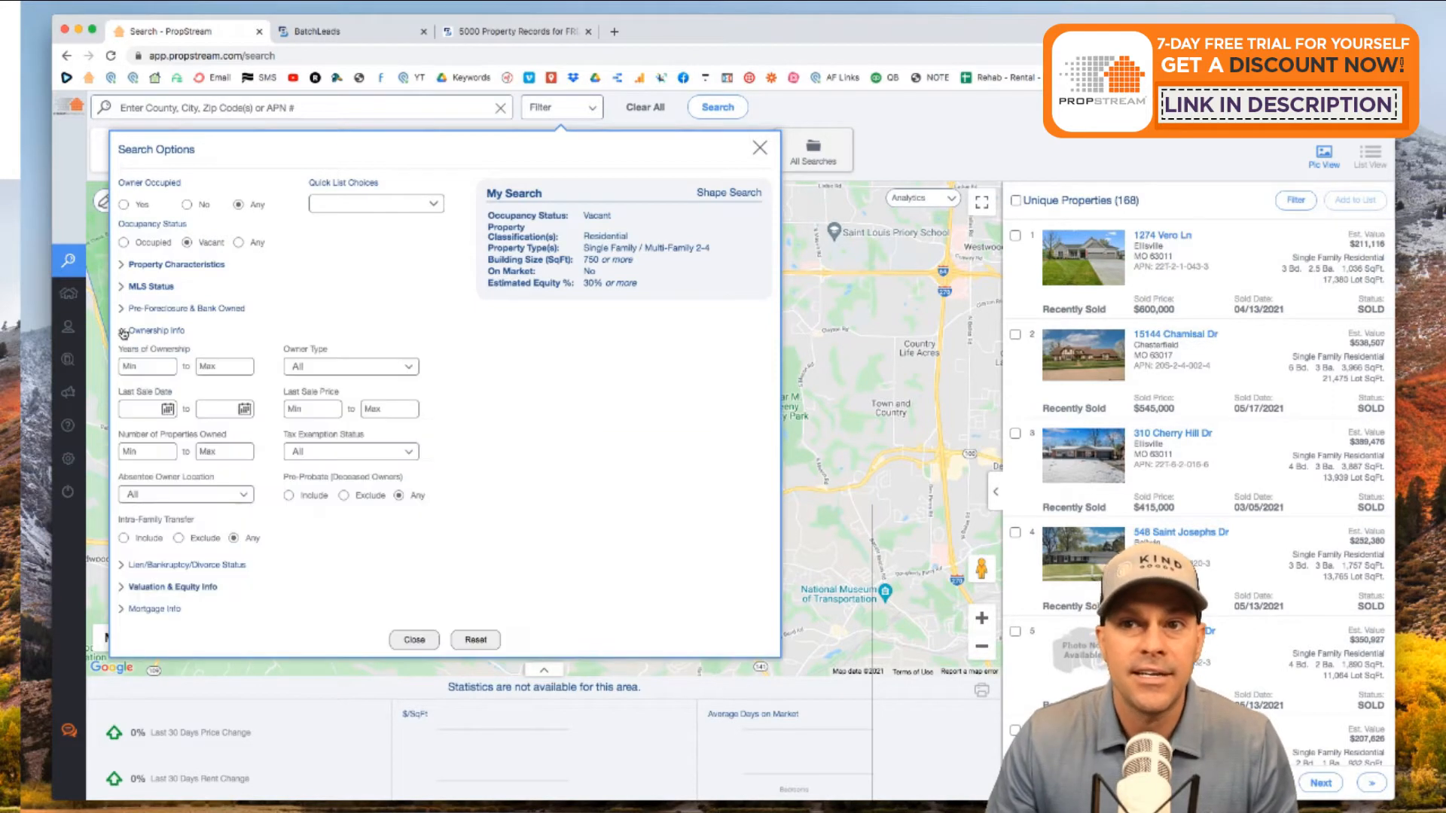
left_click(122, 331)
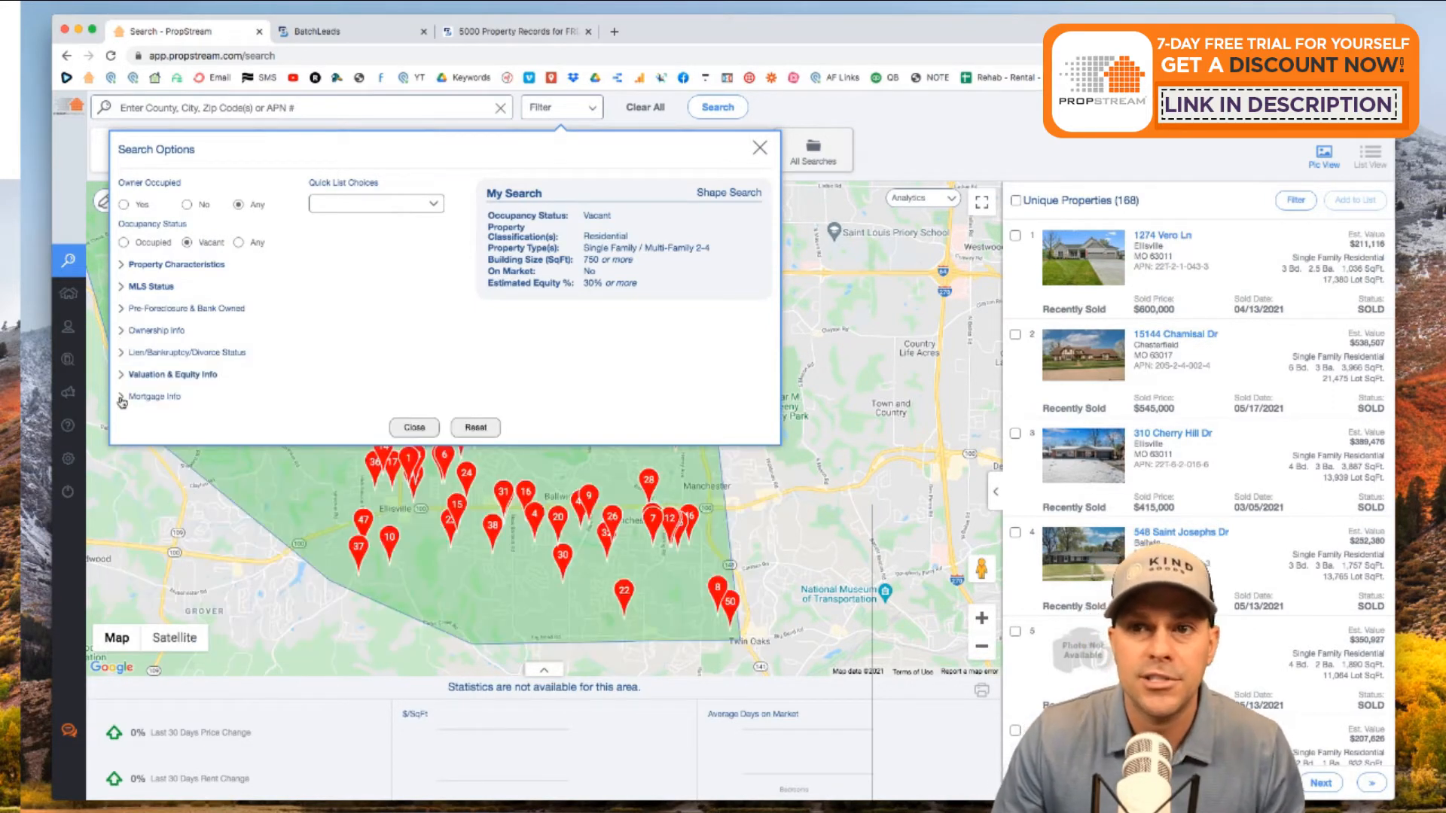
left_click(125, 267)
left_click(124, 268)
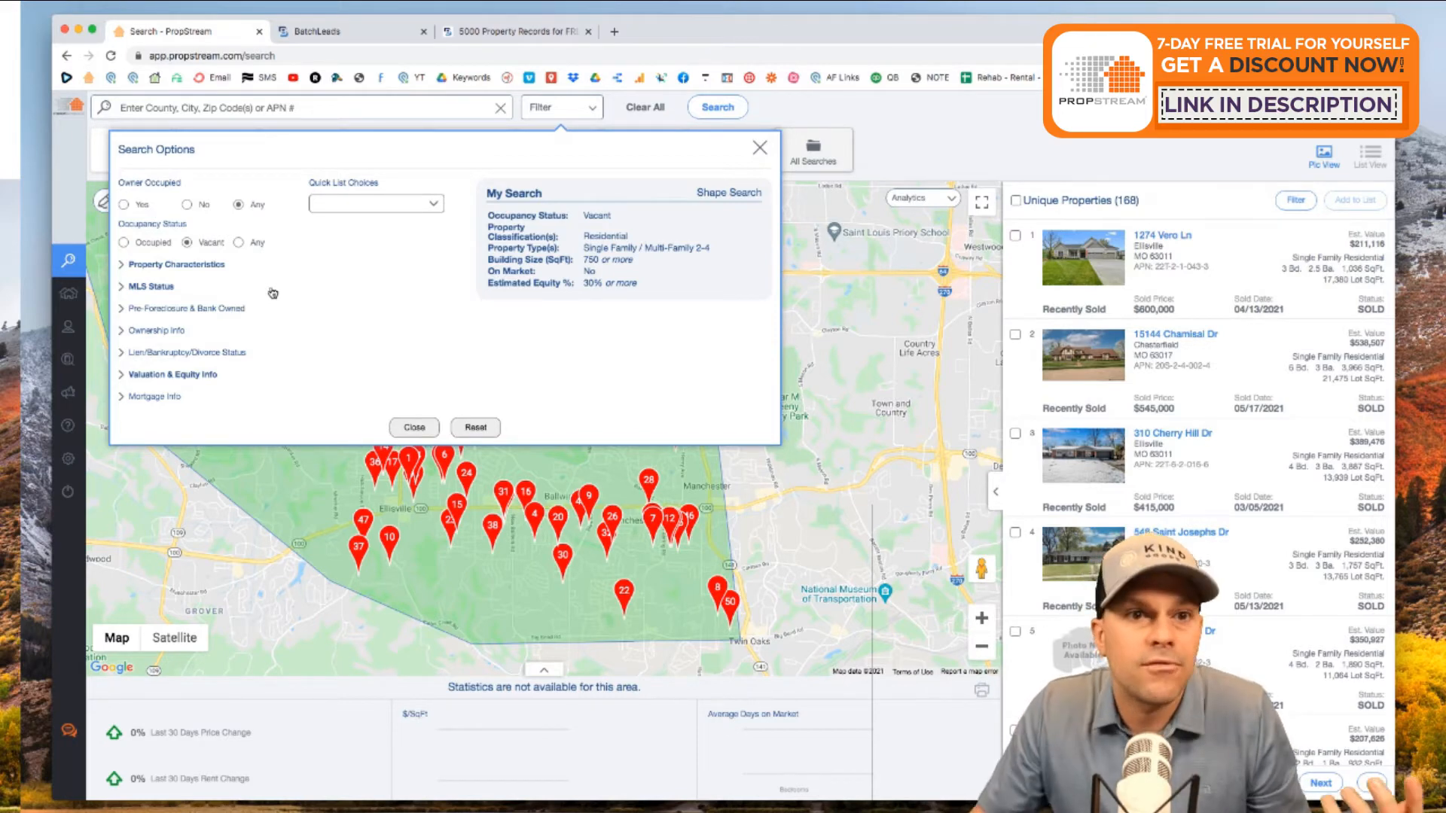
left_click(415, 427)
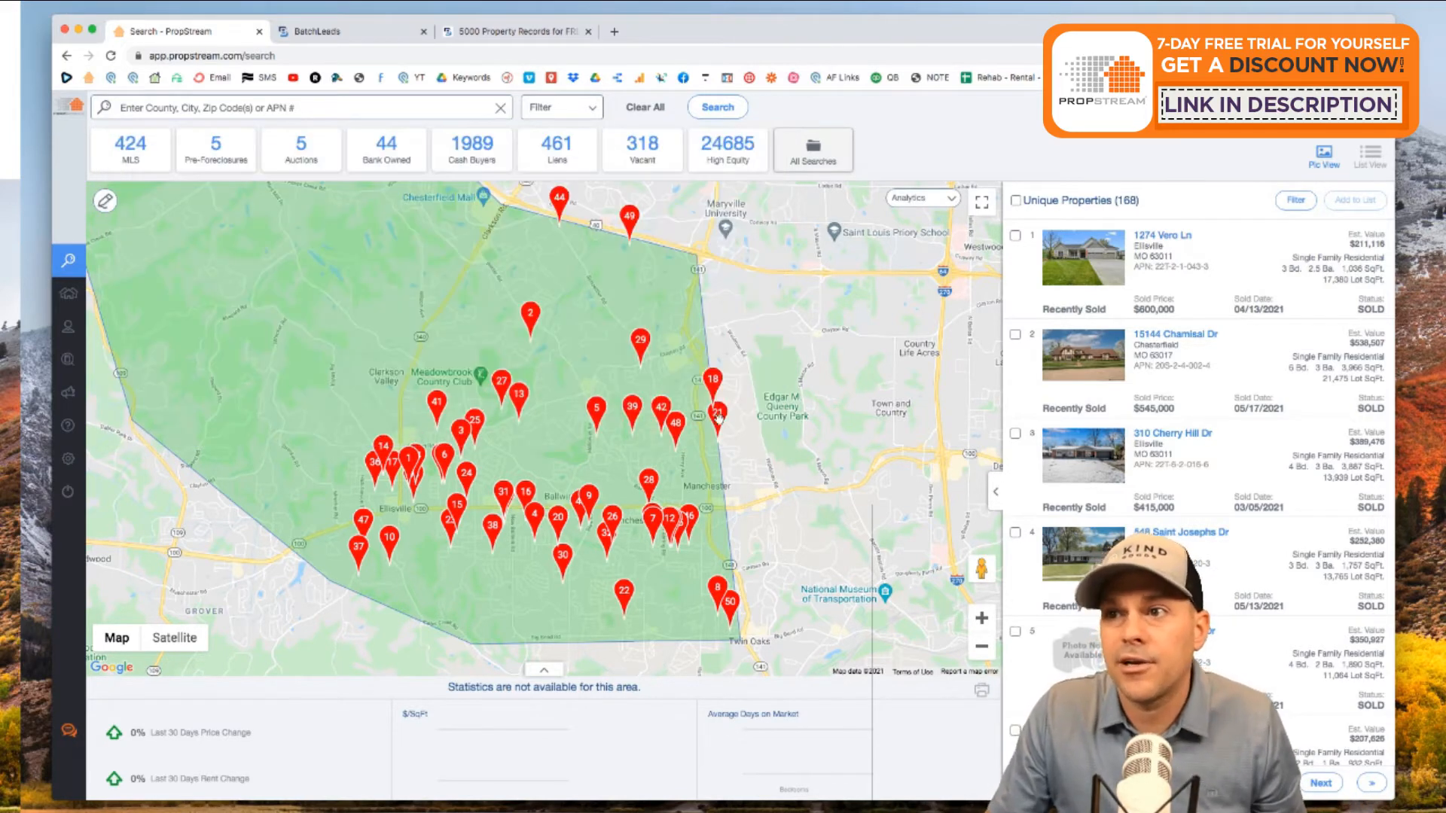
Examine the filtered properties' location relative to St. Louis, their unique property count and the applied search criteria
scroll(721, 418, "down", 2)
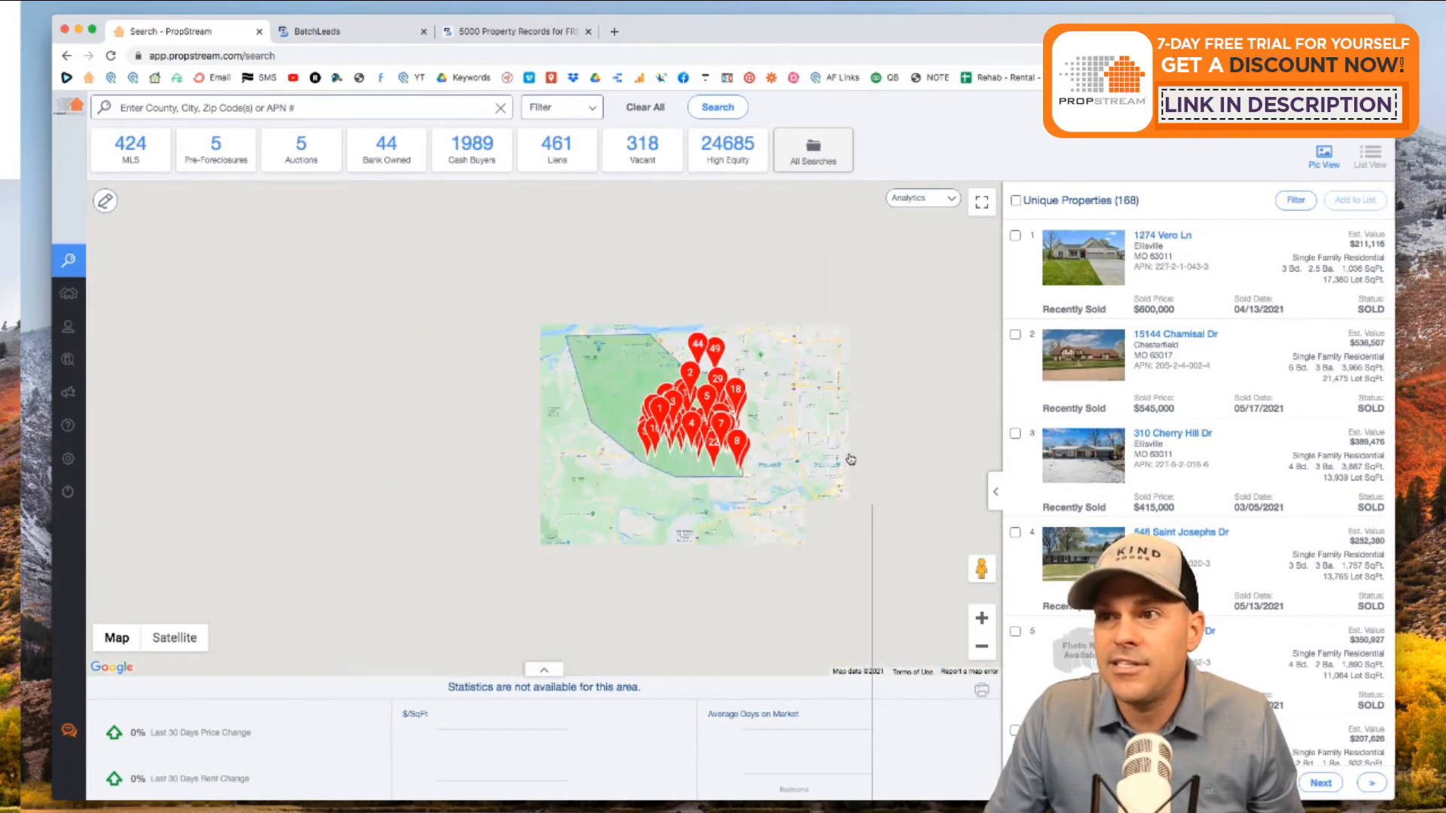
left_click_drag(828, 433, 657, 448)
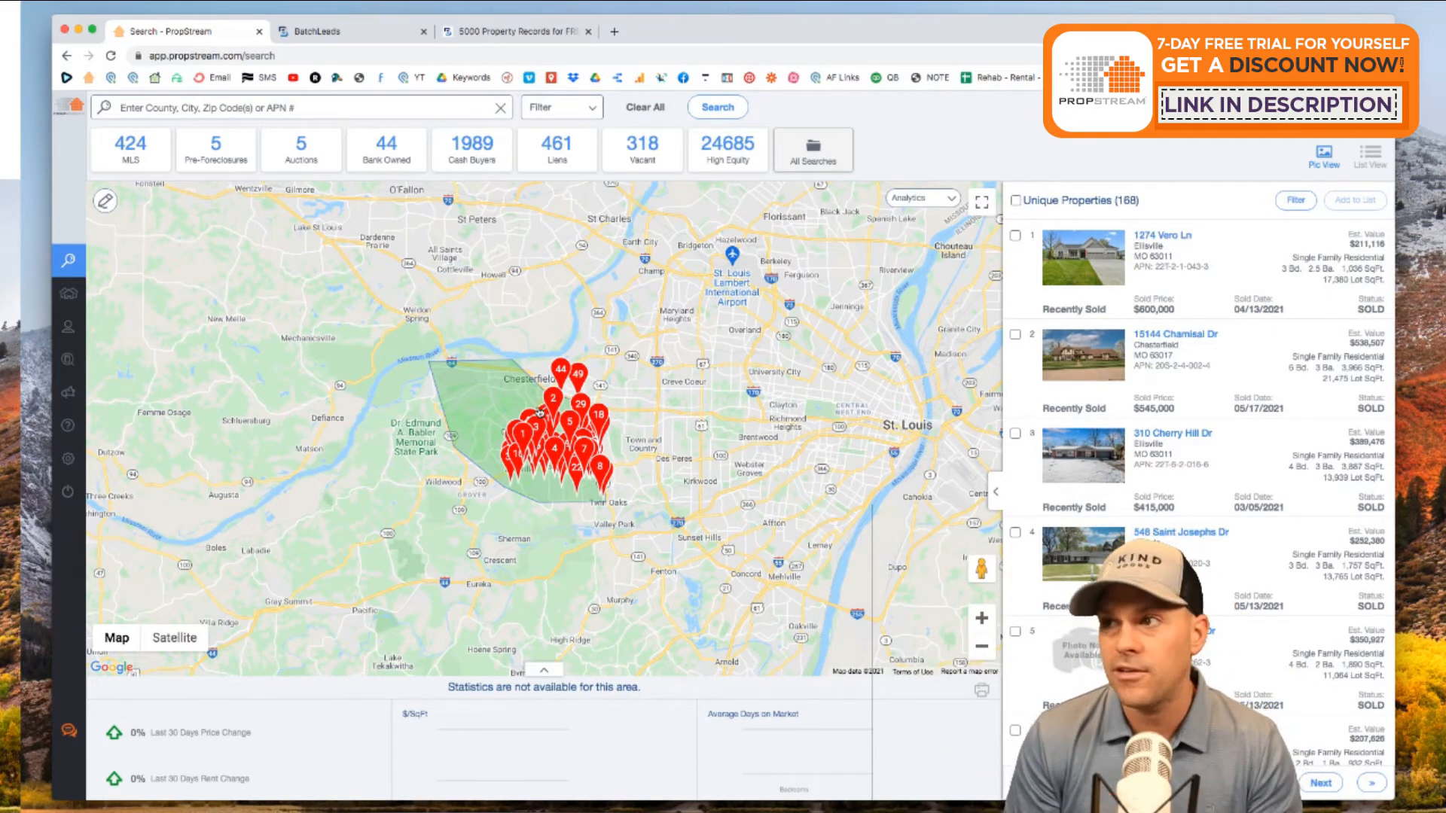
left_click_drag(1156, 200, 1012, 201)
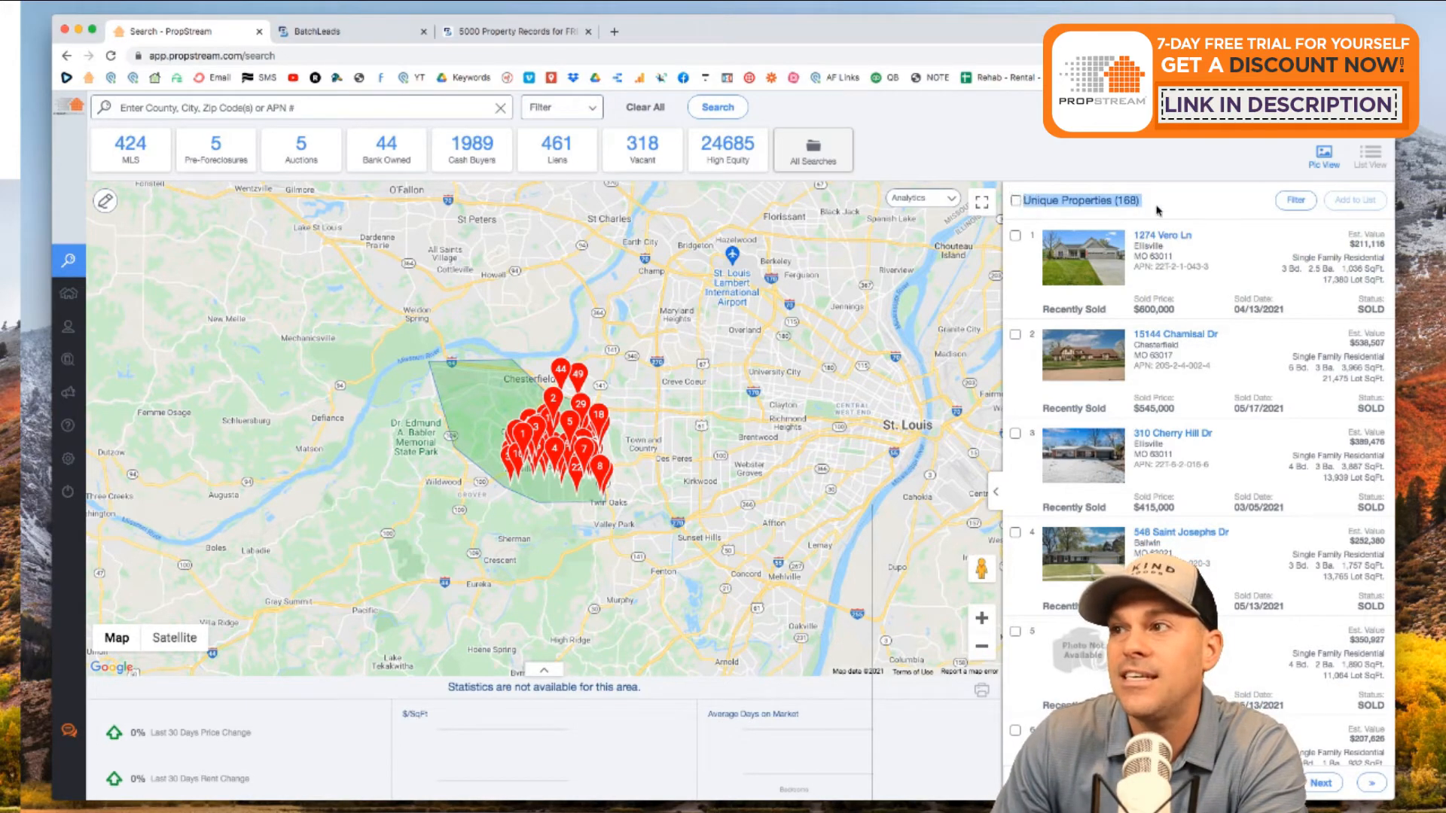
left_click(558, 108)
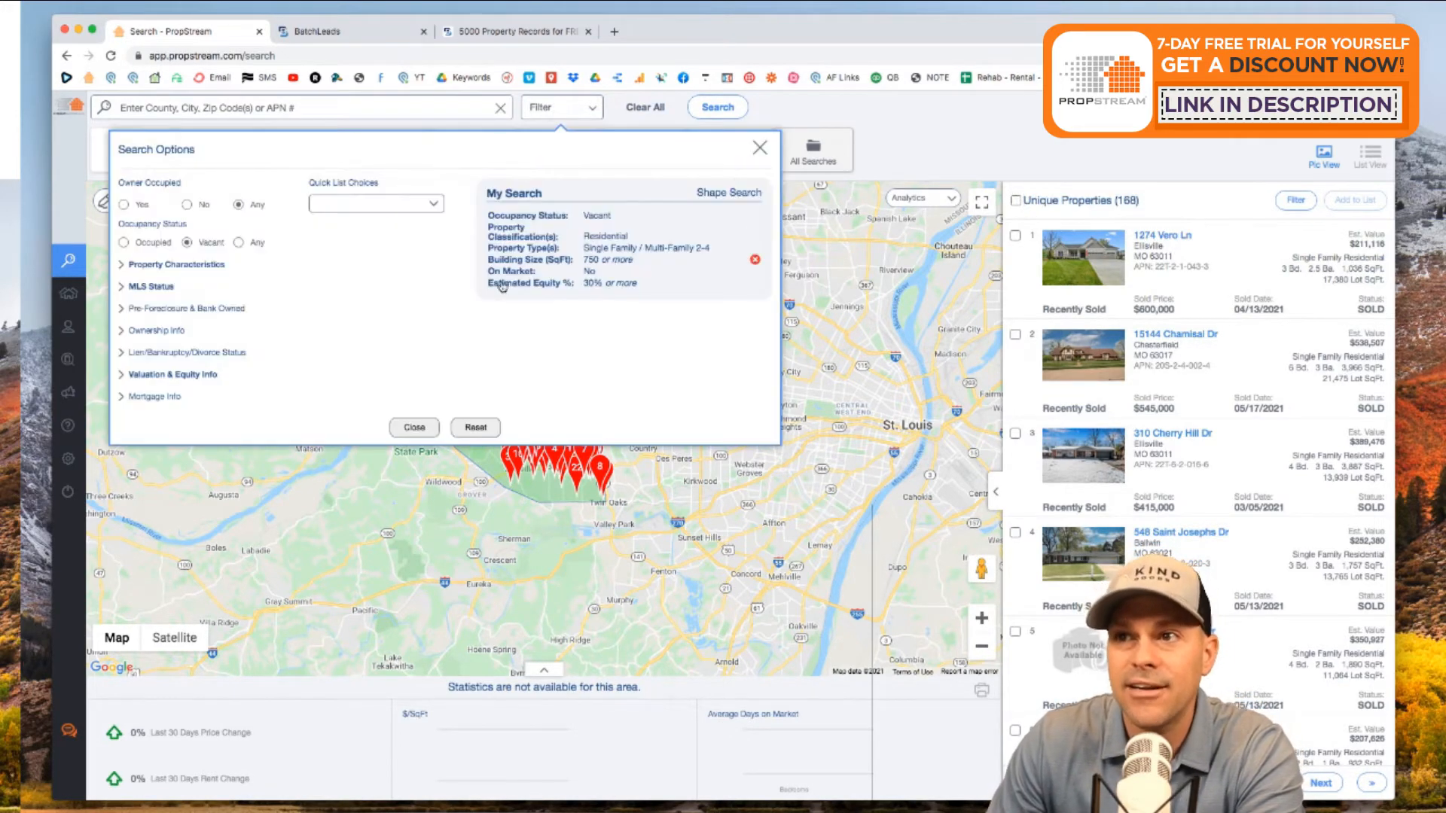
left_click(758, 149)
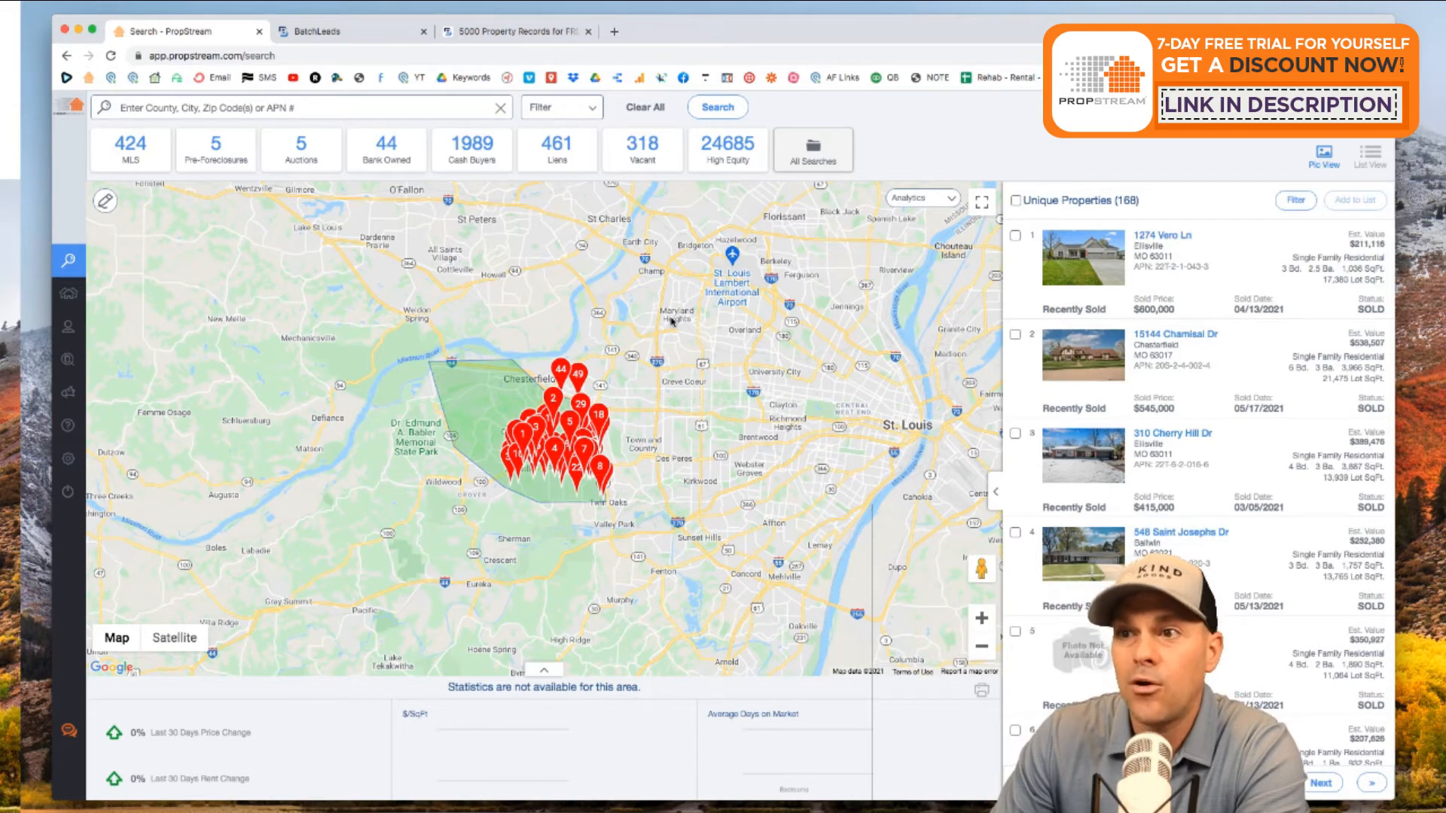
Select all the found properties and start adding them to a newly created marketing list
left_click(1016, 200)
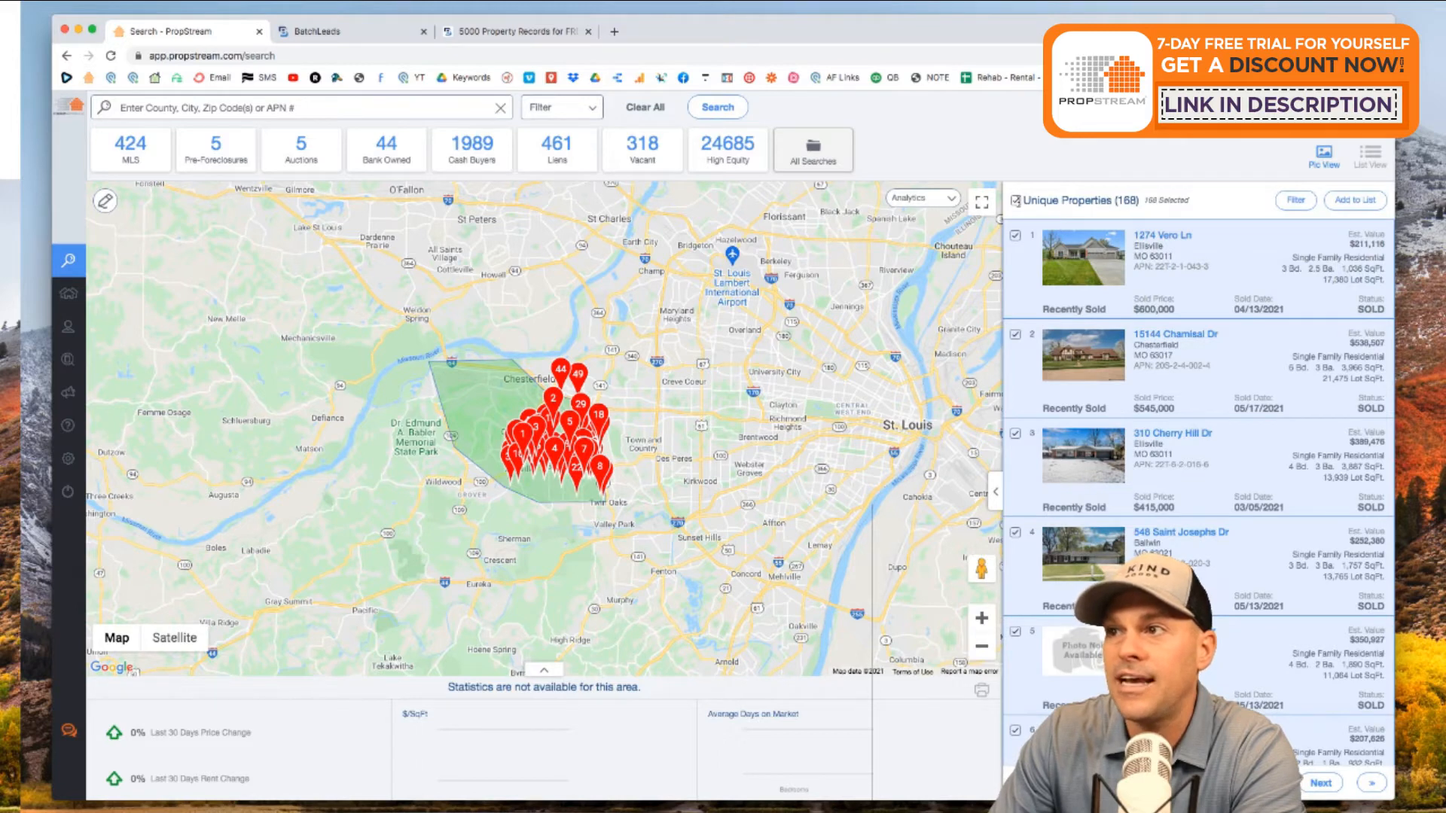
left_click(1351, 208)
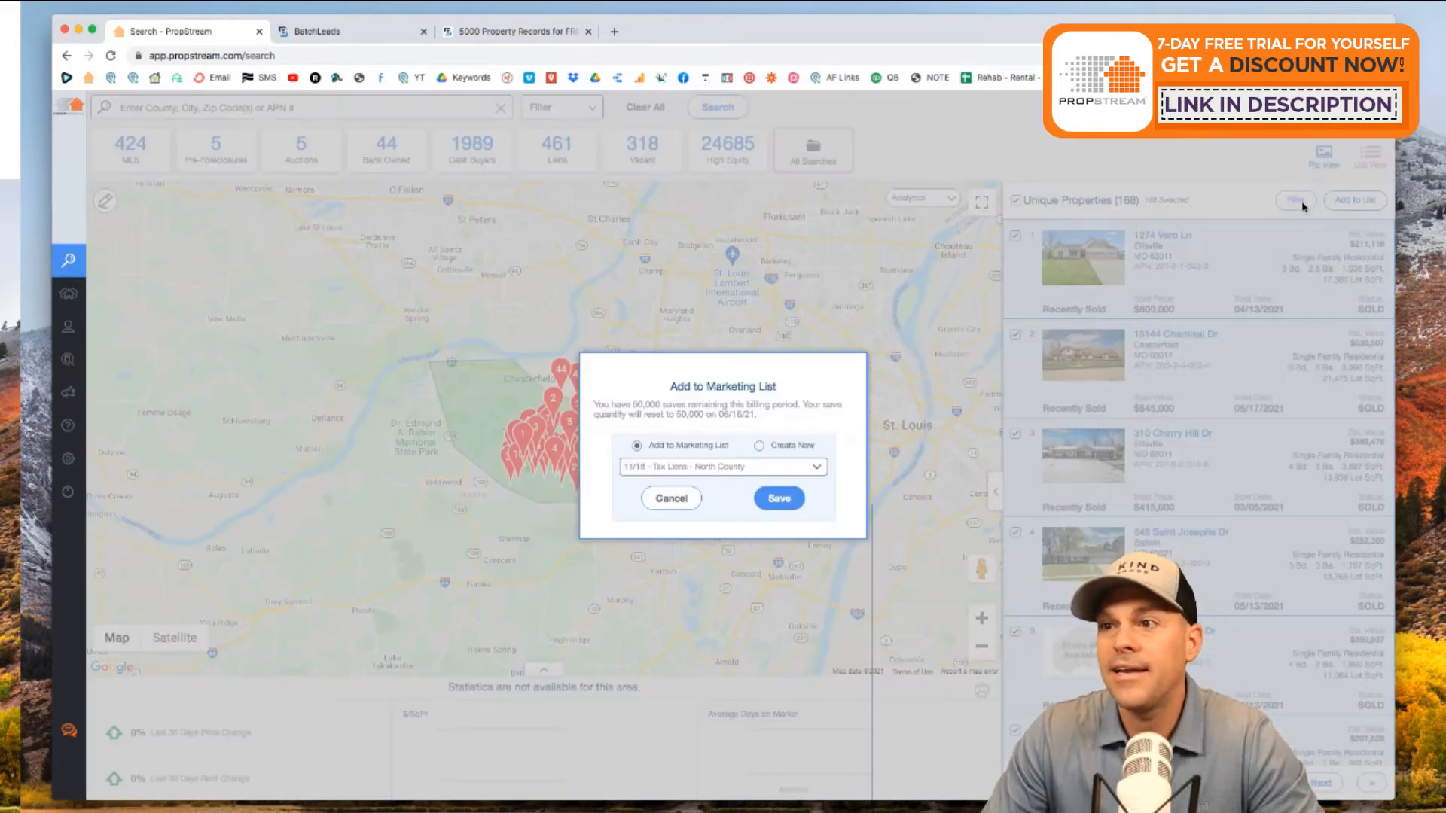
left_click(766, 447)
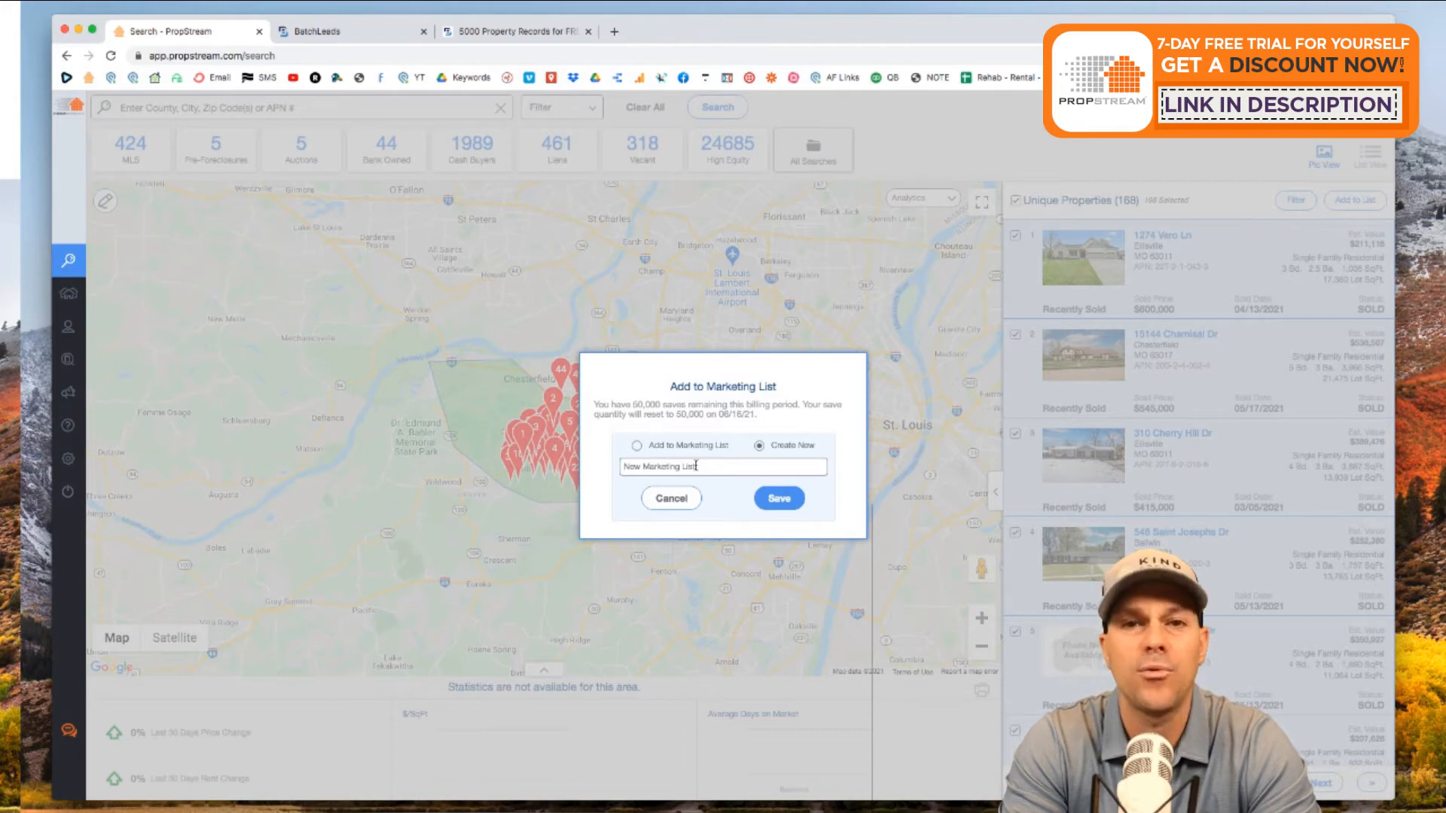
type("I")
key("BackSpace")
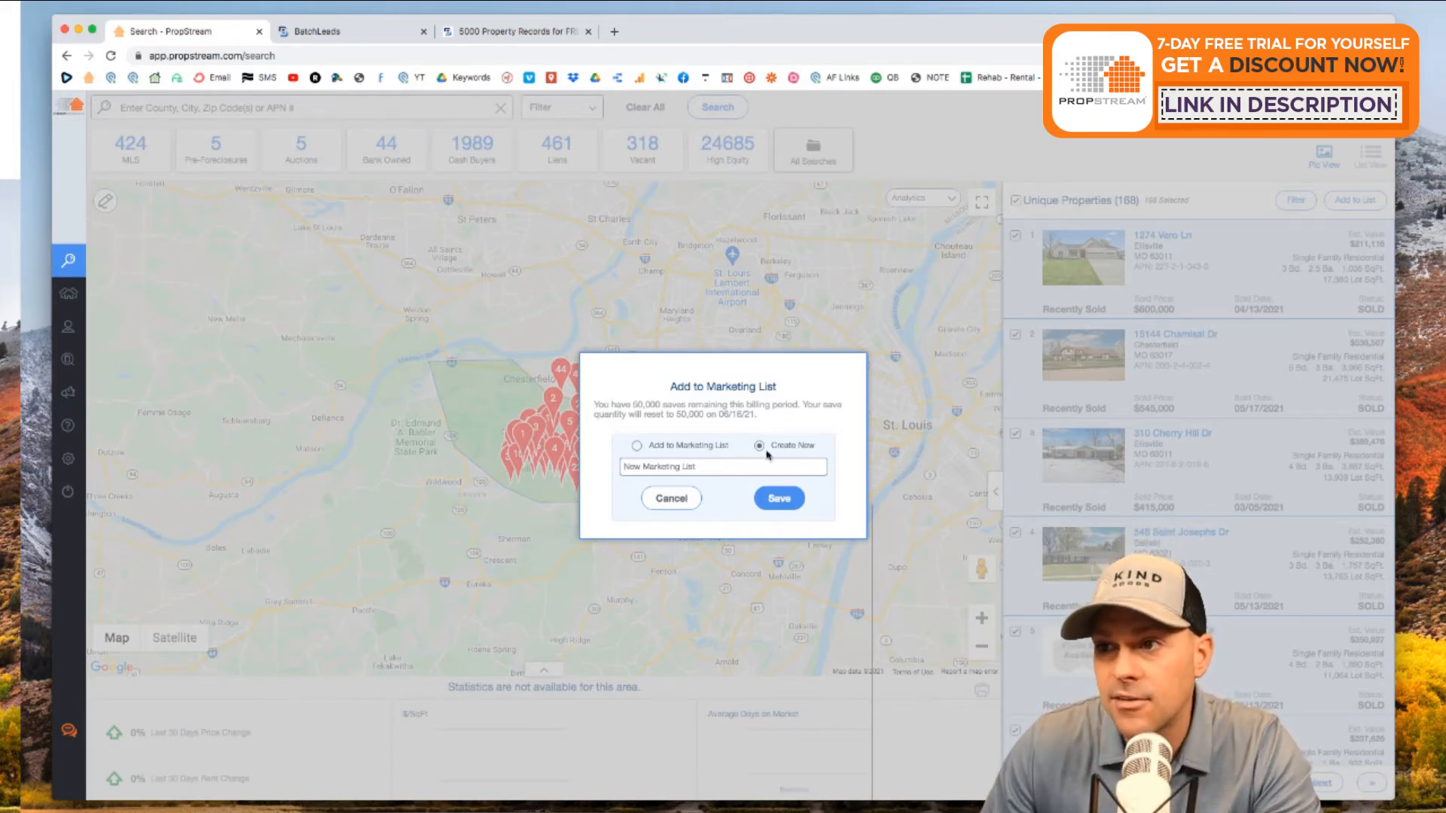
Name the new marketing list "Vacants - Chesterfield & Ballwin", save the selected properties to it and dismiss the confirmation
left_click(671, 467)
key("super+a")
key("BackSpace")
type("Vacants - Chesterfie")
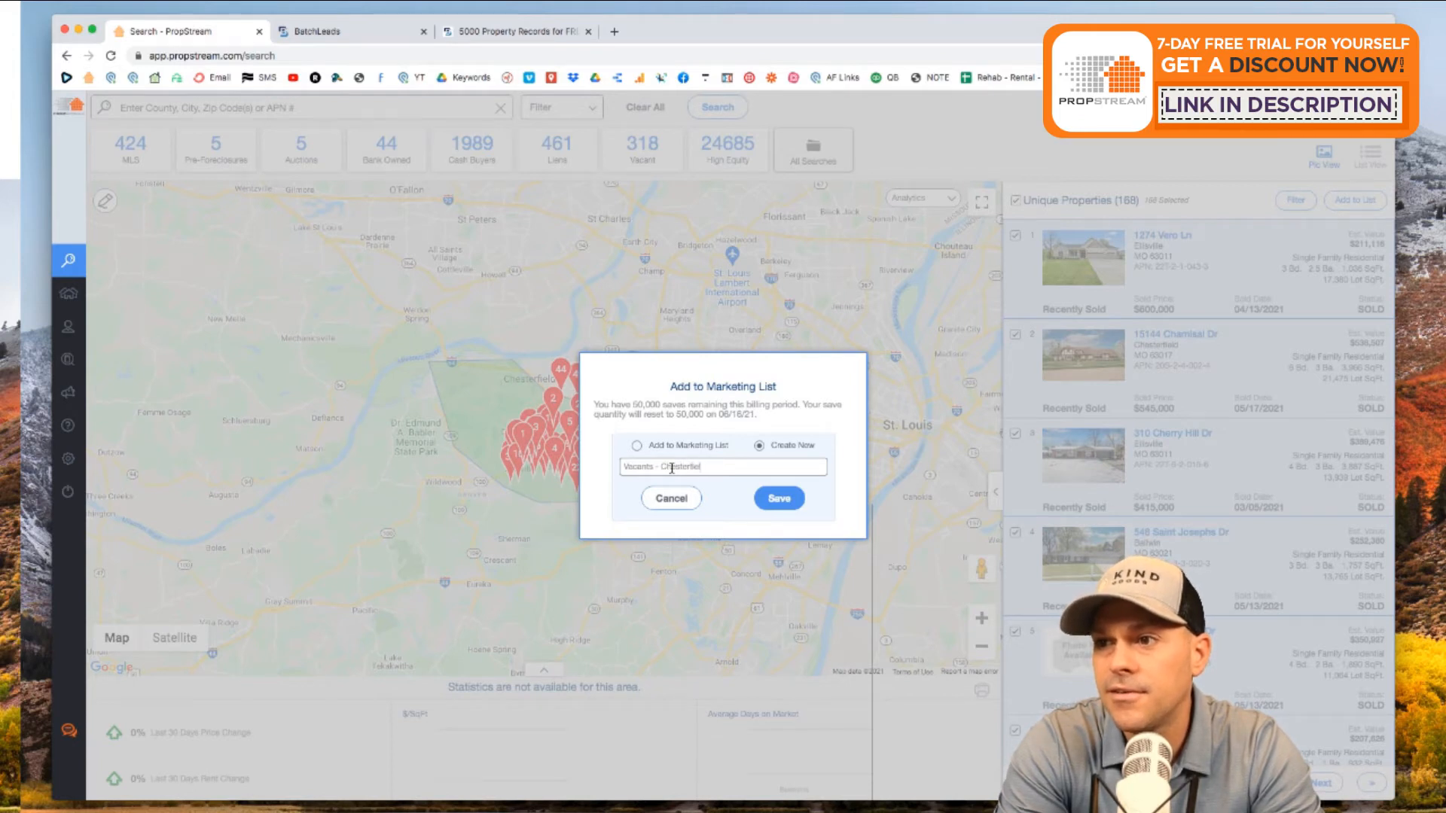
type("ld & Ballwa")
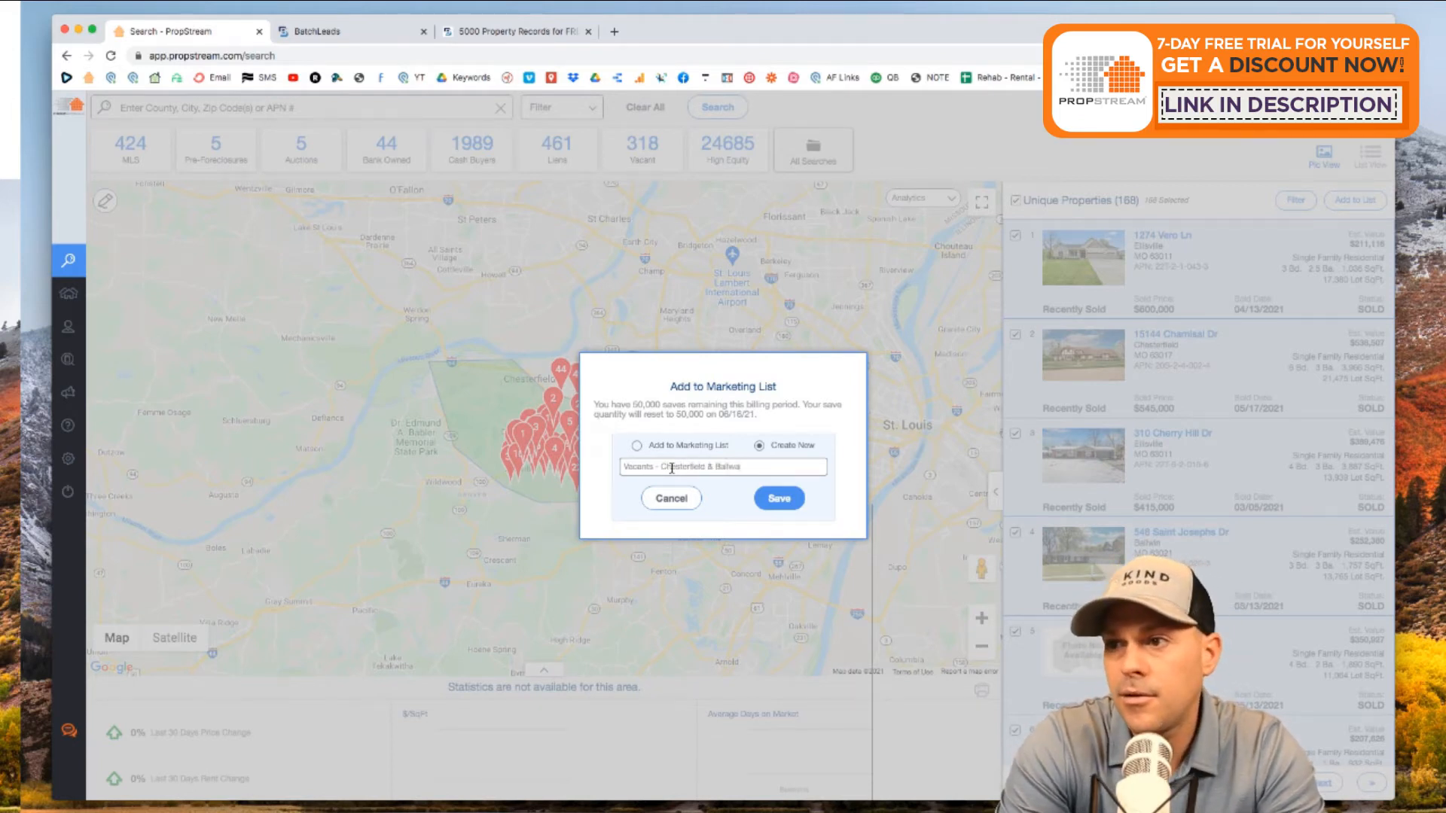
key("BackSpace")
type("in")
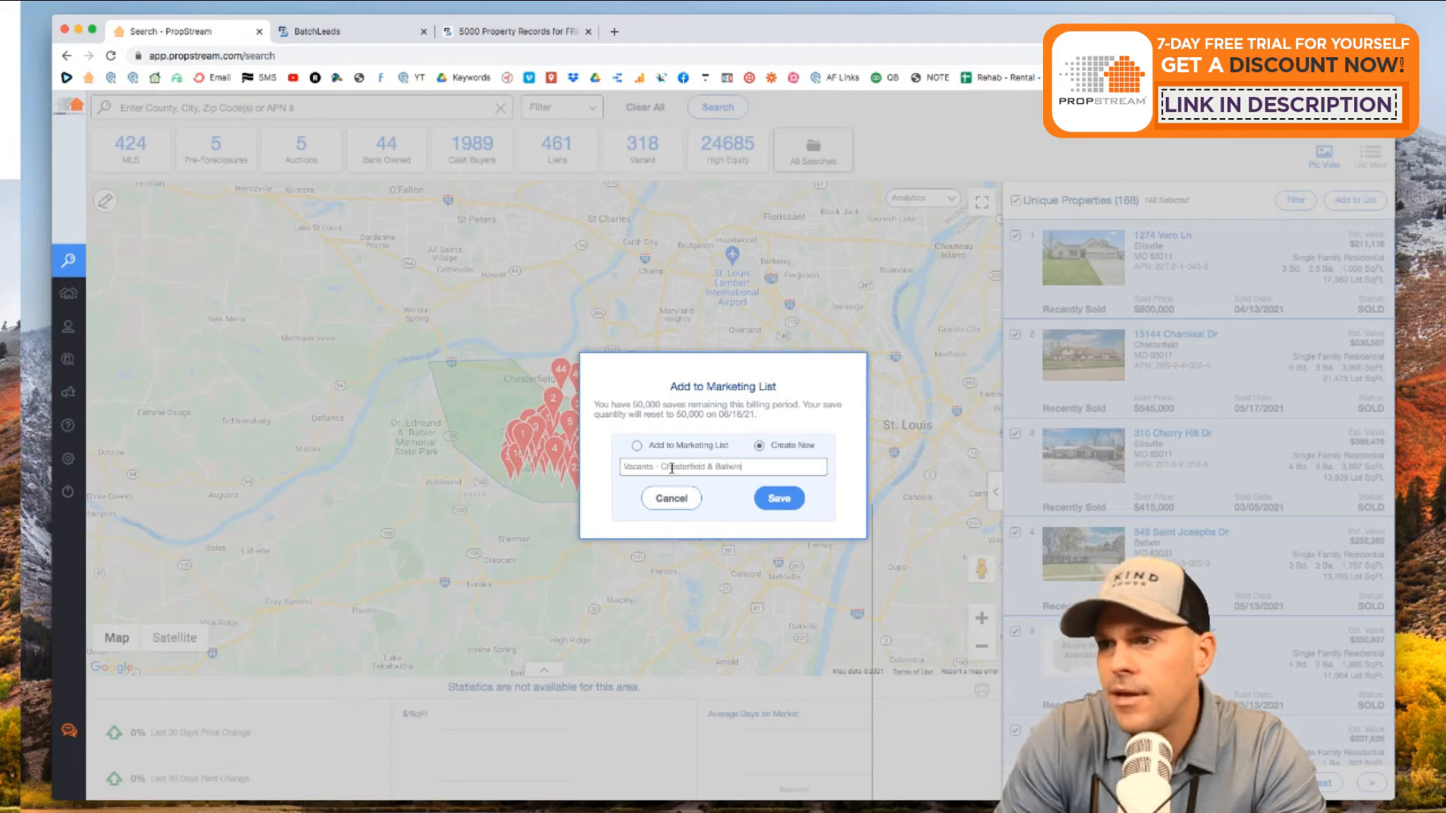
left_click(778, 500)
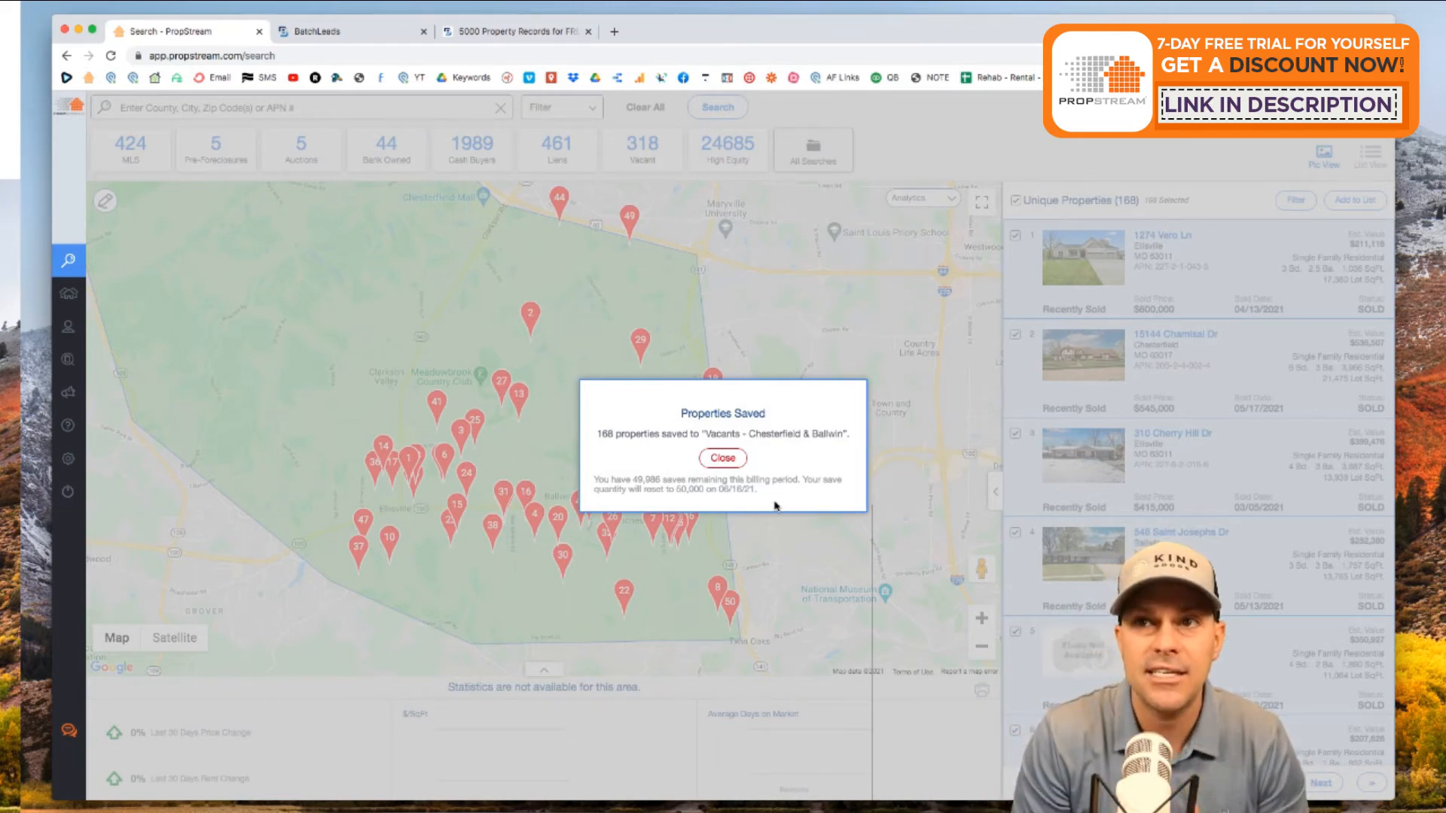
left_click(713, 460)
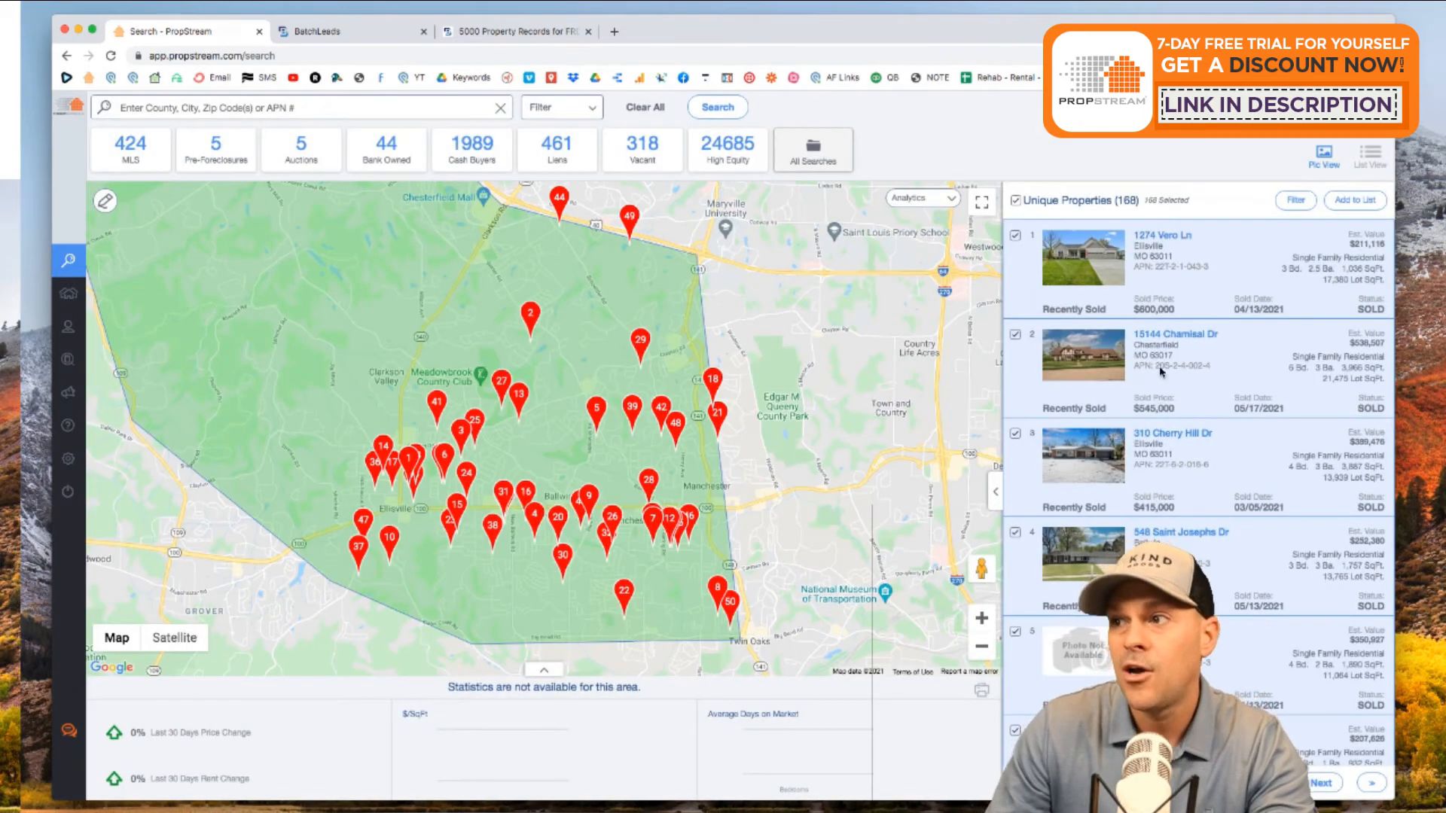
Open the second property in the results and review its property details and MLS details
left_click(1172, 335)
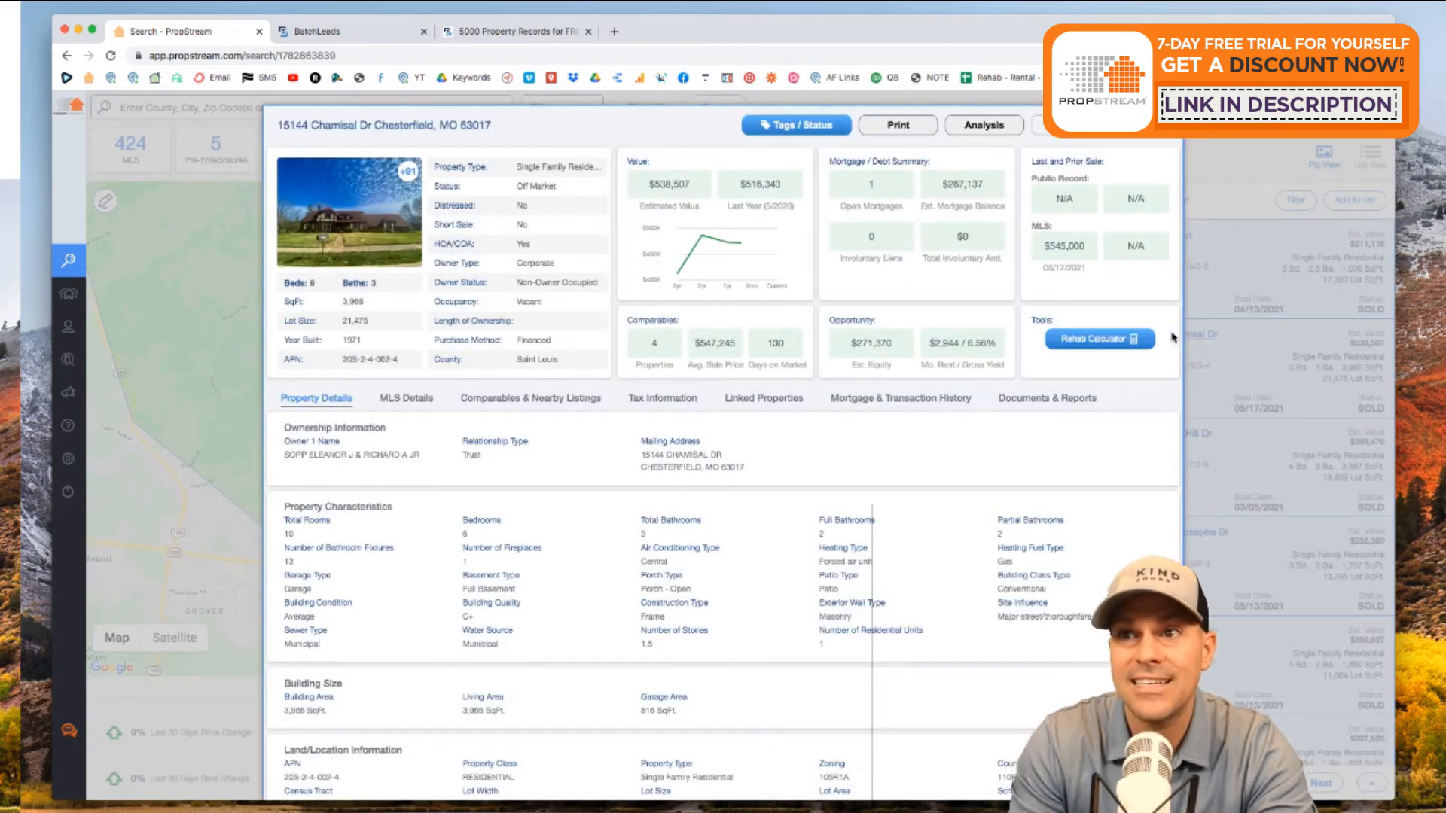
scroll(619, 342, "down", 4)
scroll(619, 342, "down", 3)
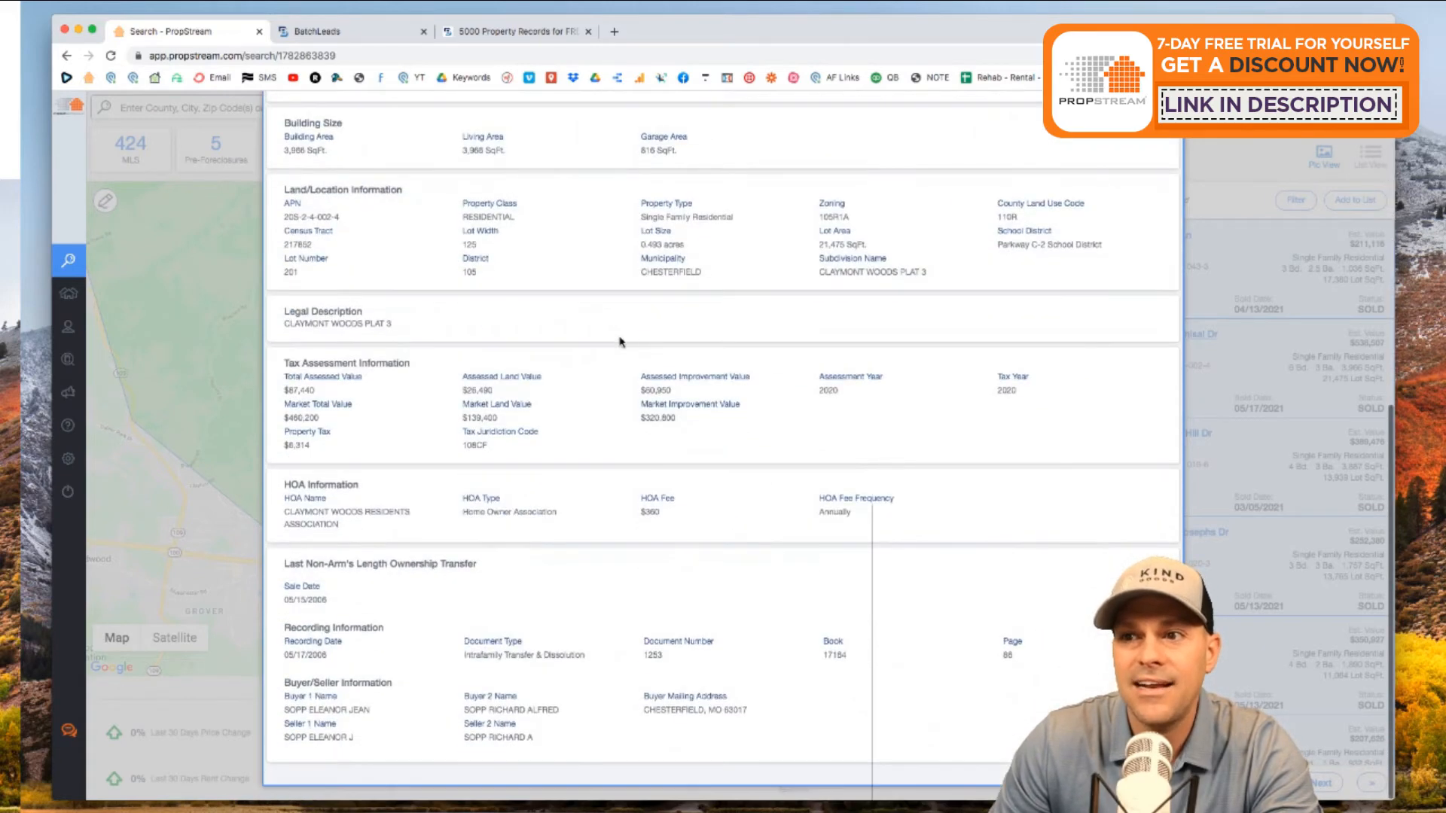
scroll(620, 336, "up", 7)
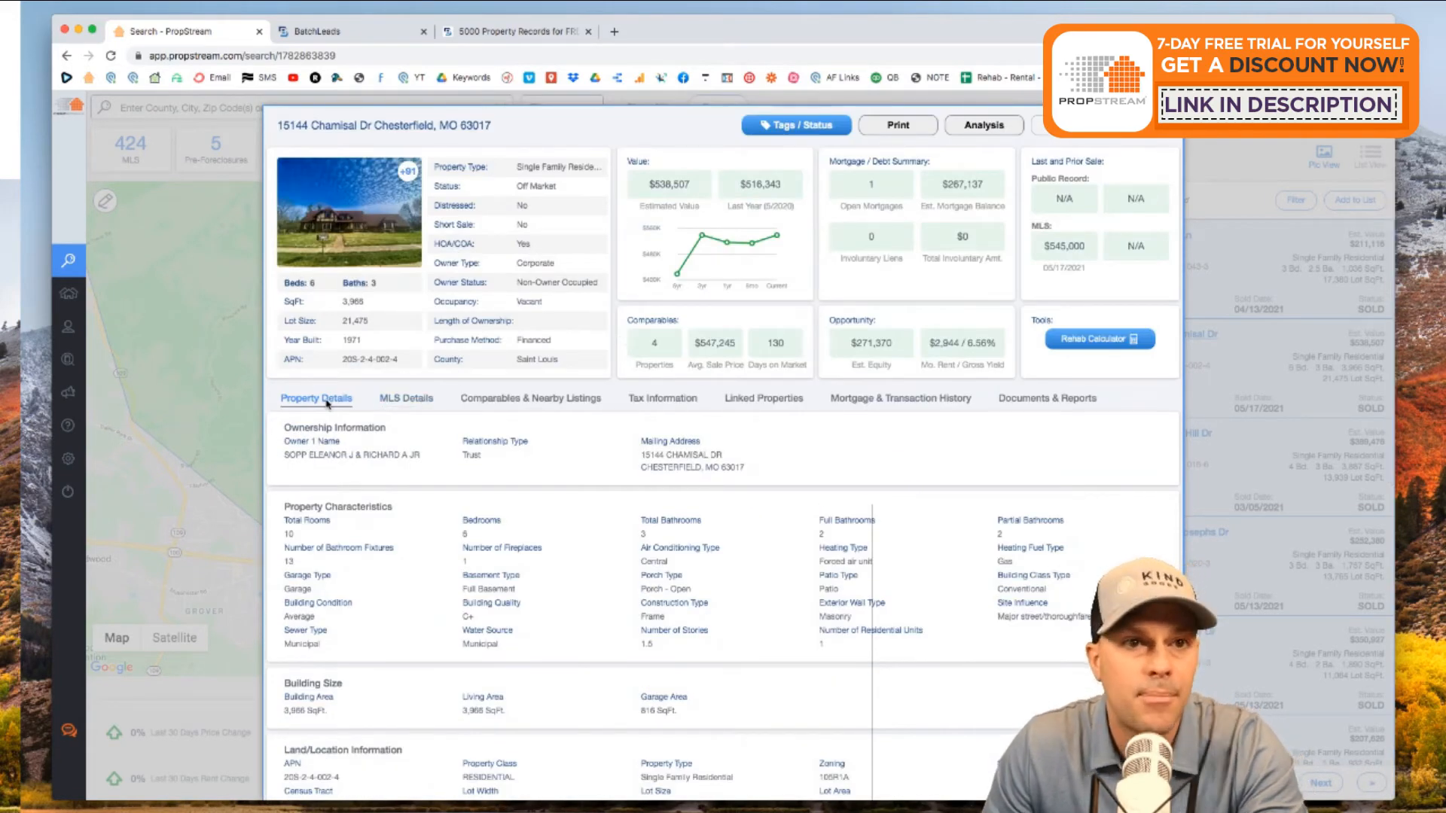
left_click(414, 400)
scroll(488, 429, "down", 1)
Review the property's comparables and nearby listings, with the data set switched to both public record and MLS
left_click(537, 391)
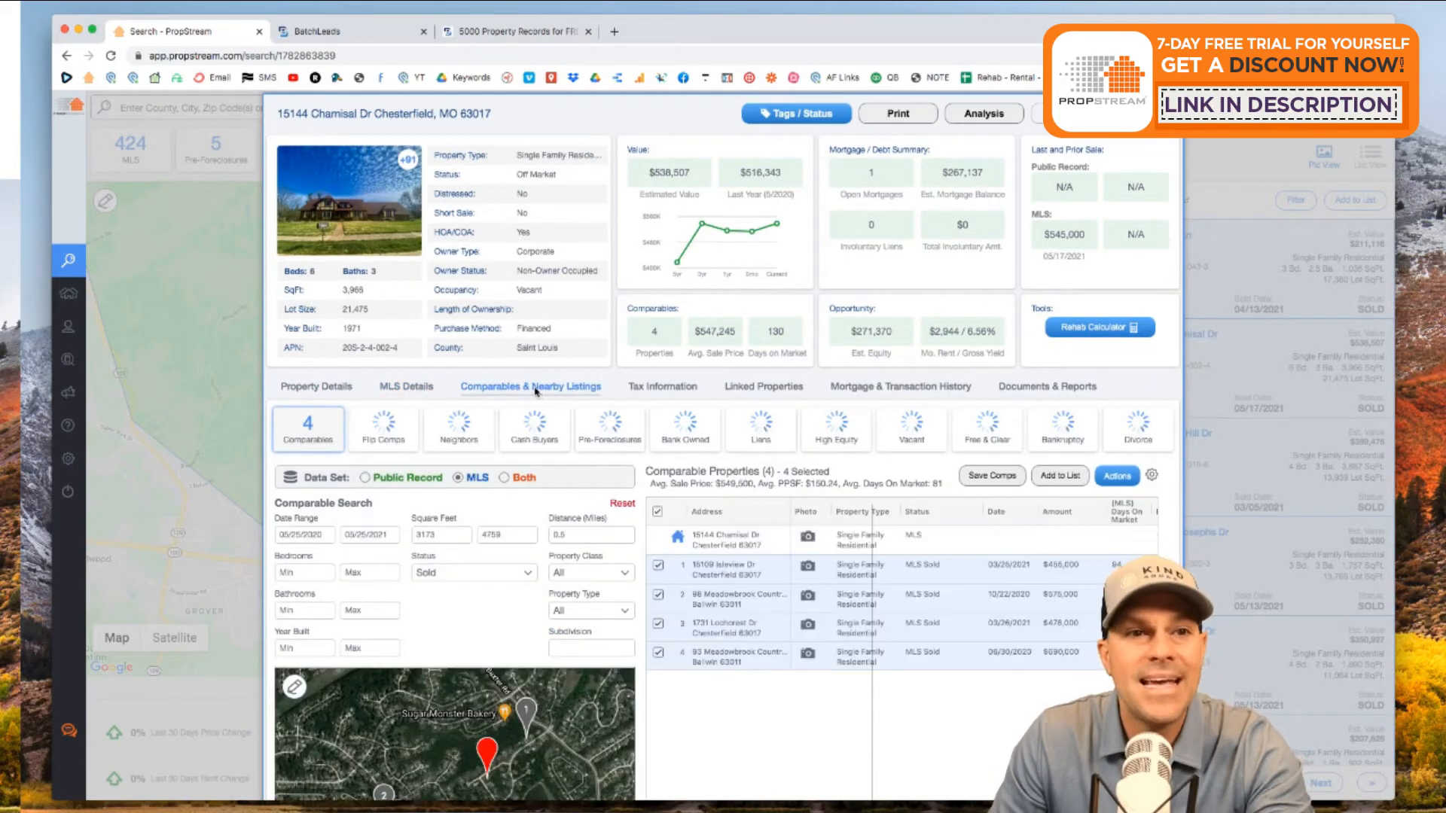
scroll(572, 443, "down", 1)
scroll(572, 443, "down", 2)
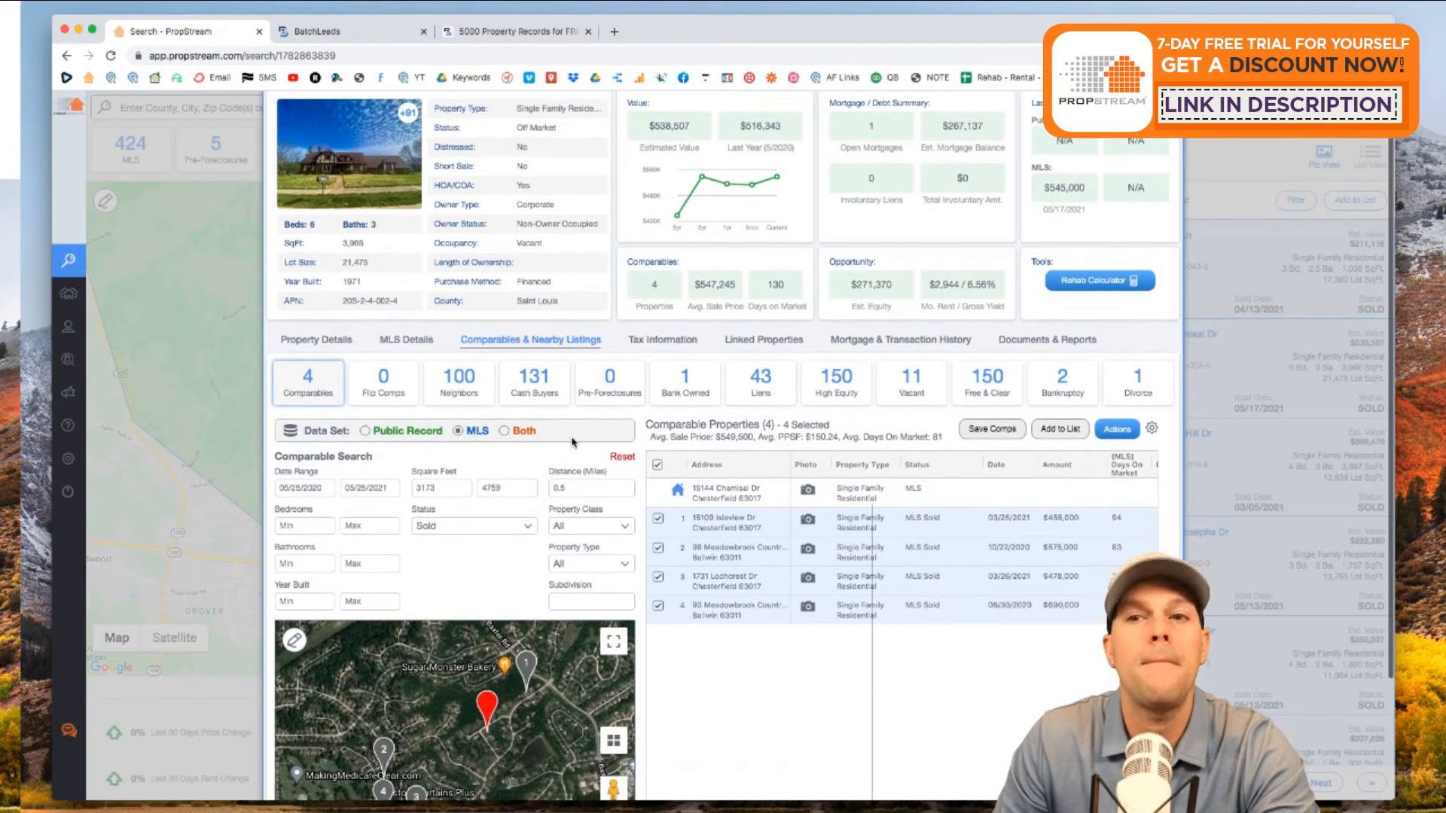
left_click(386, 376)
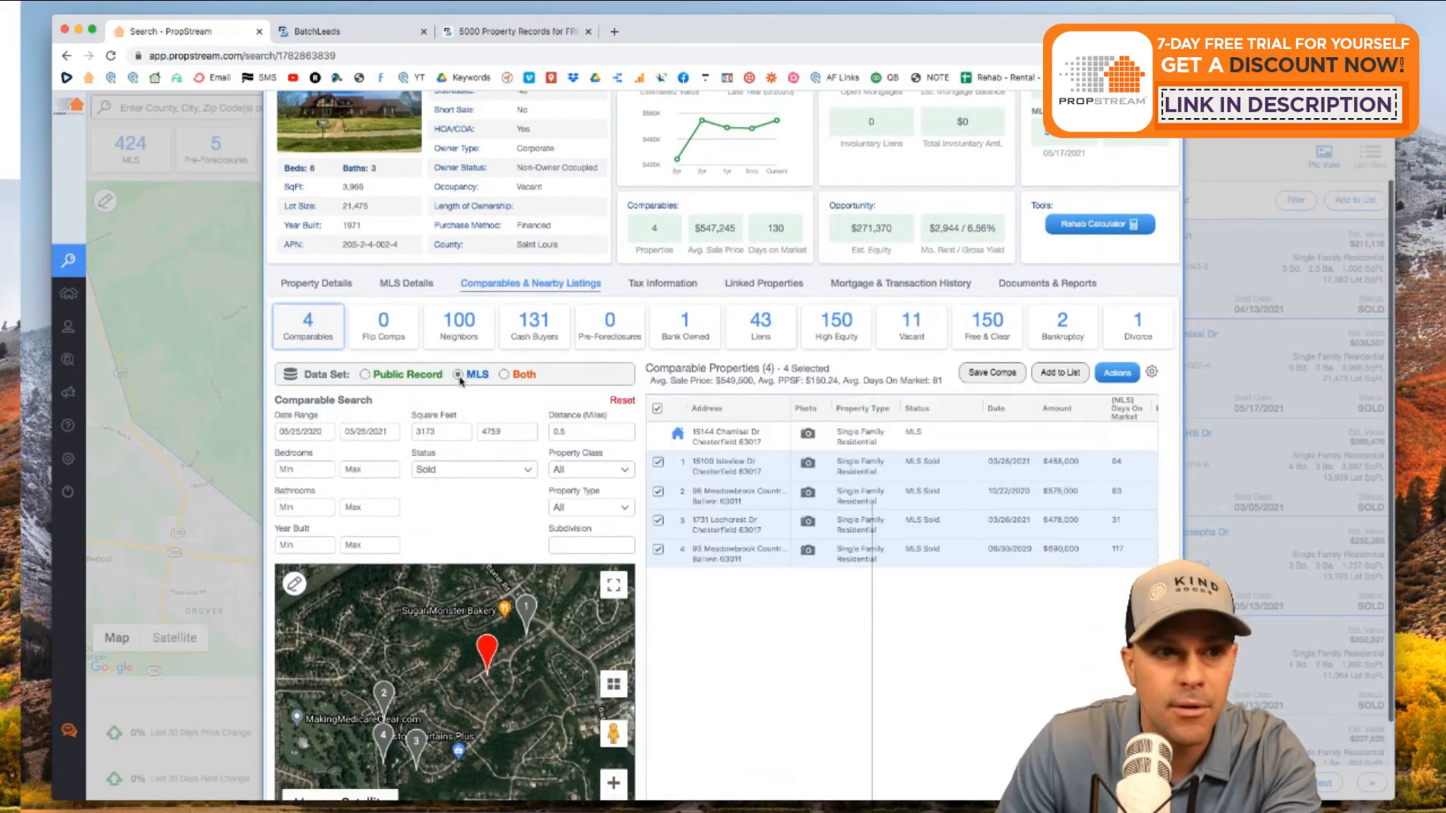
left_click(504, 375)
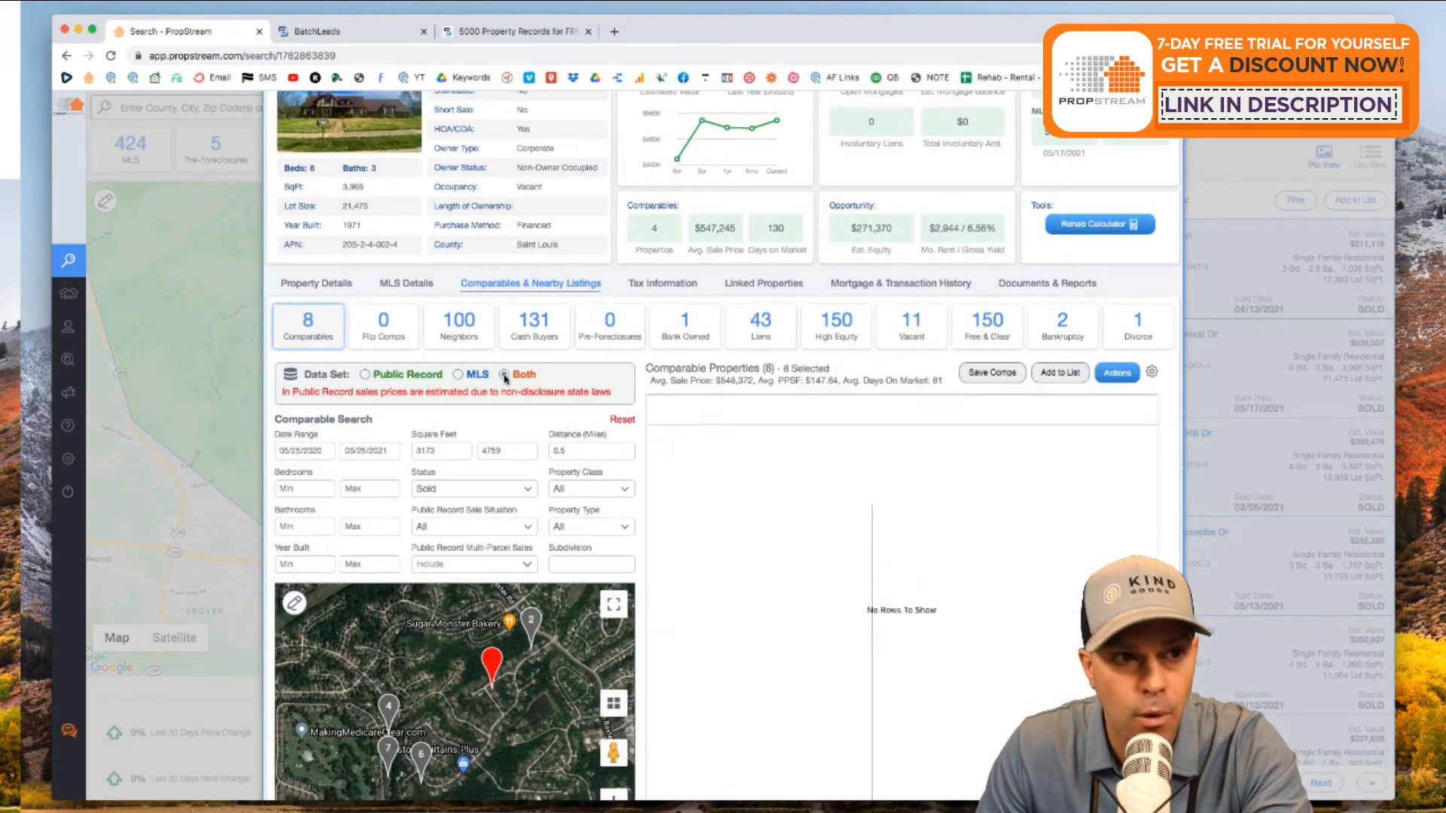
scroll(659, 335, "up", 1)
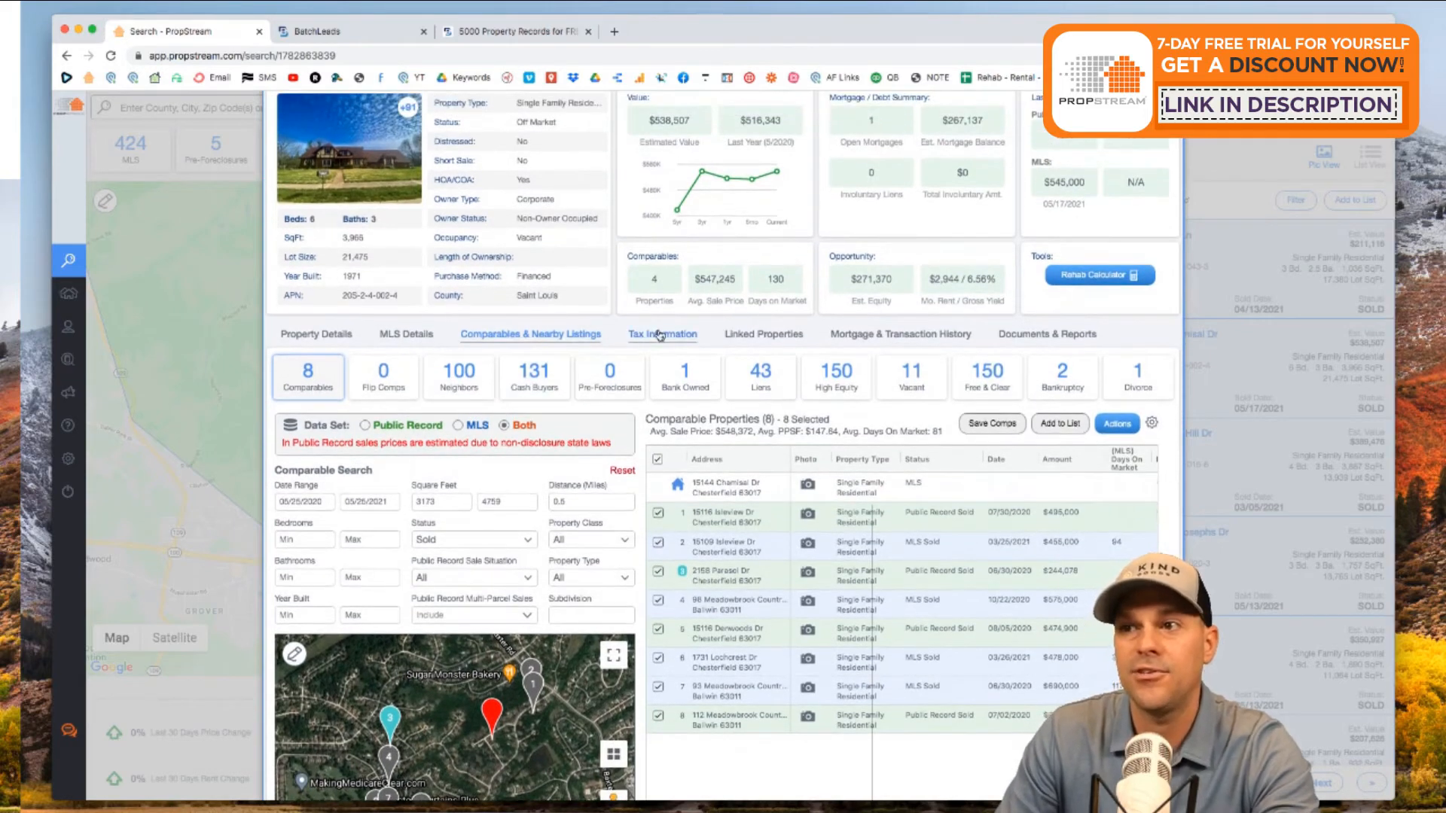
Review the property's tax information, linked properties, mortgage and transaction history and documents, and close its details
left_click(659, 335)
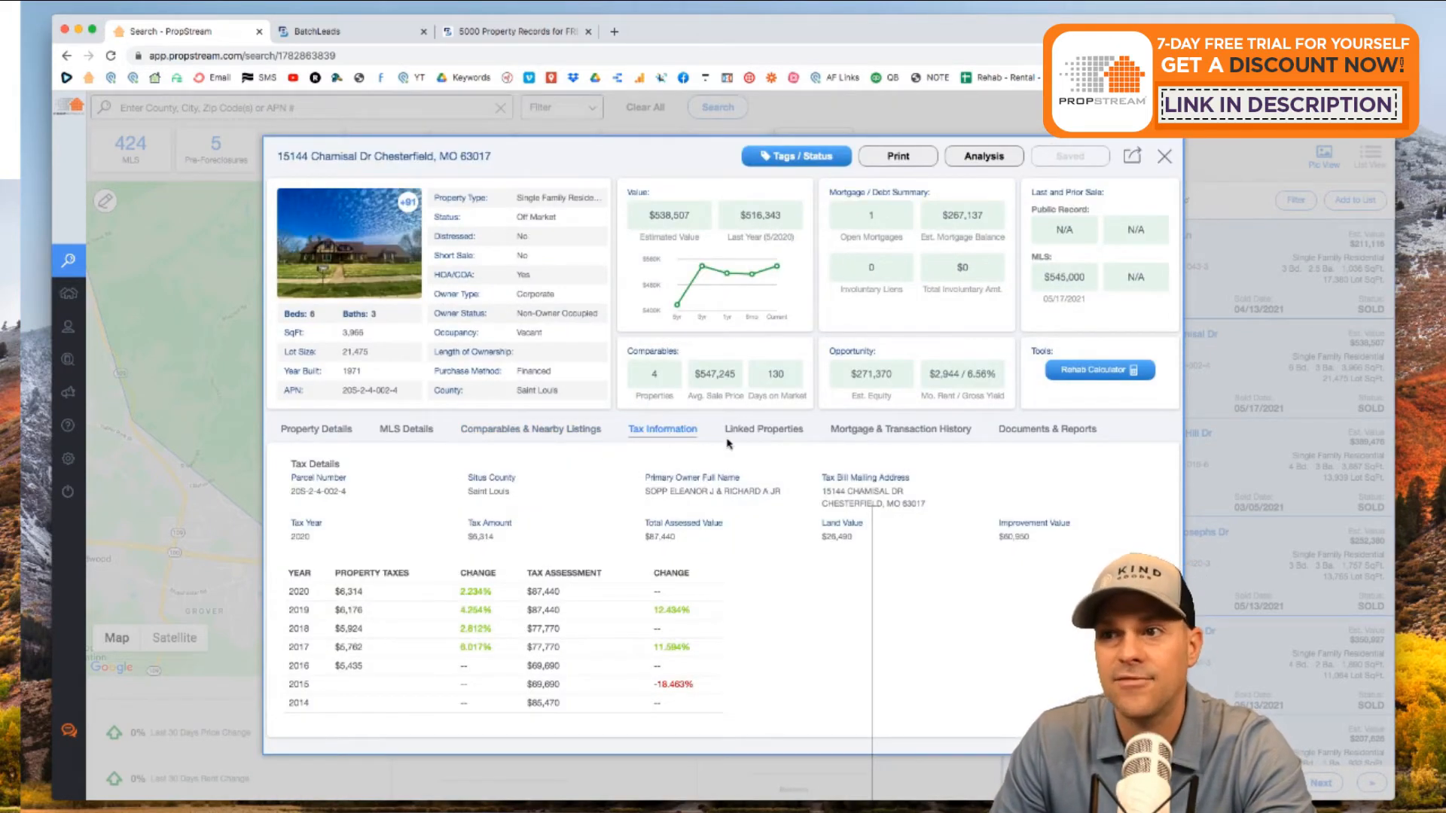
left_click(748, 430)
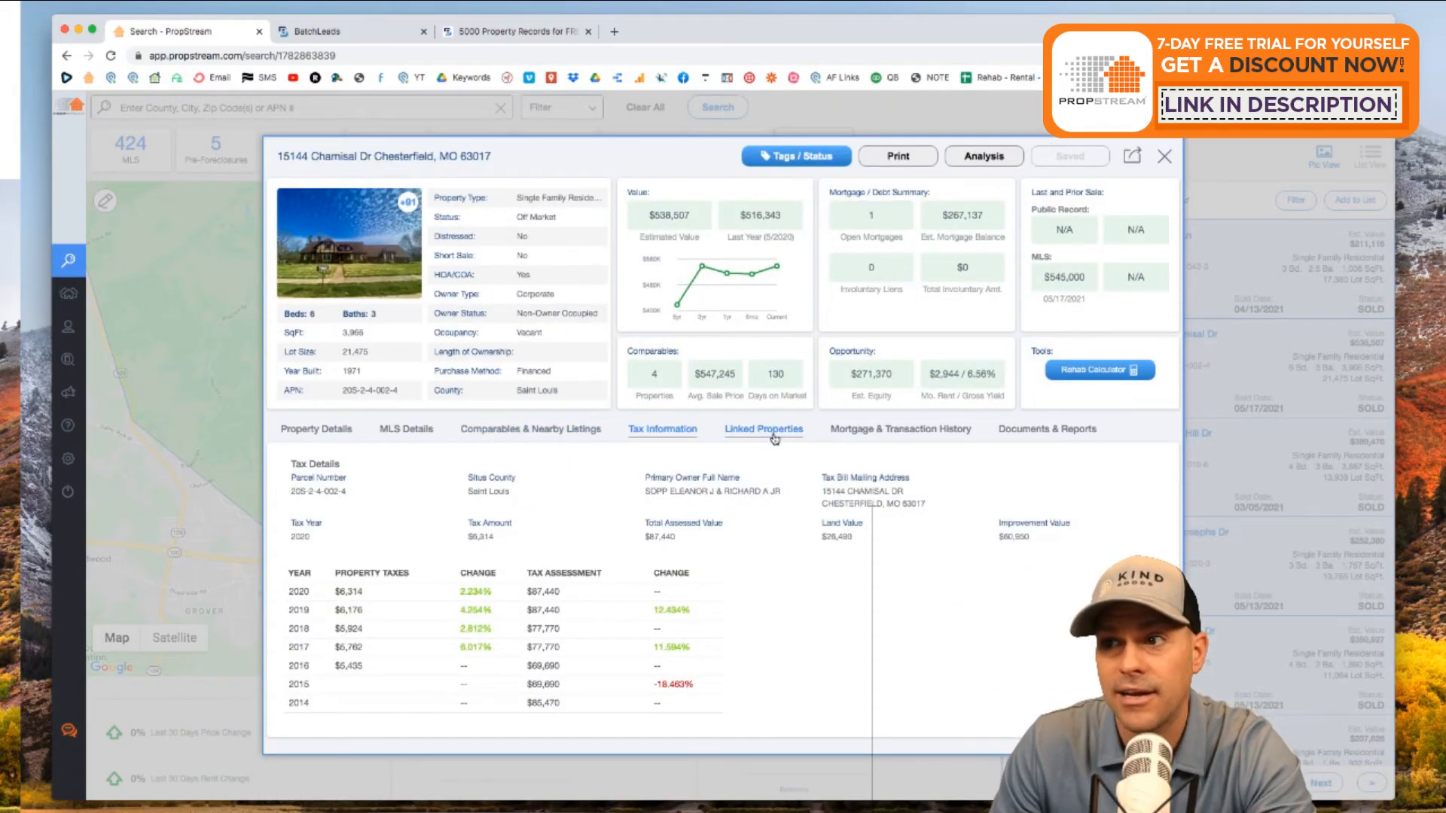
scroll(519, 606, "down", 2)
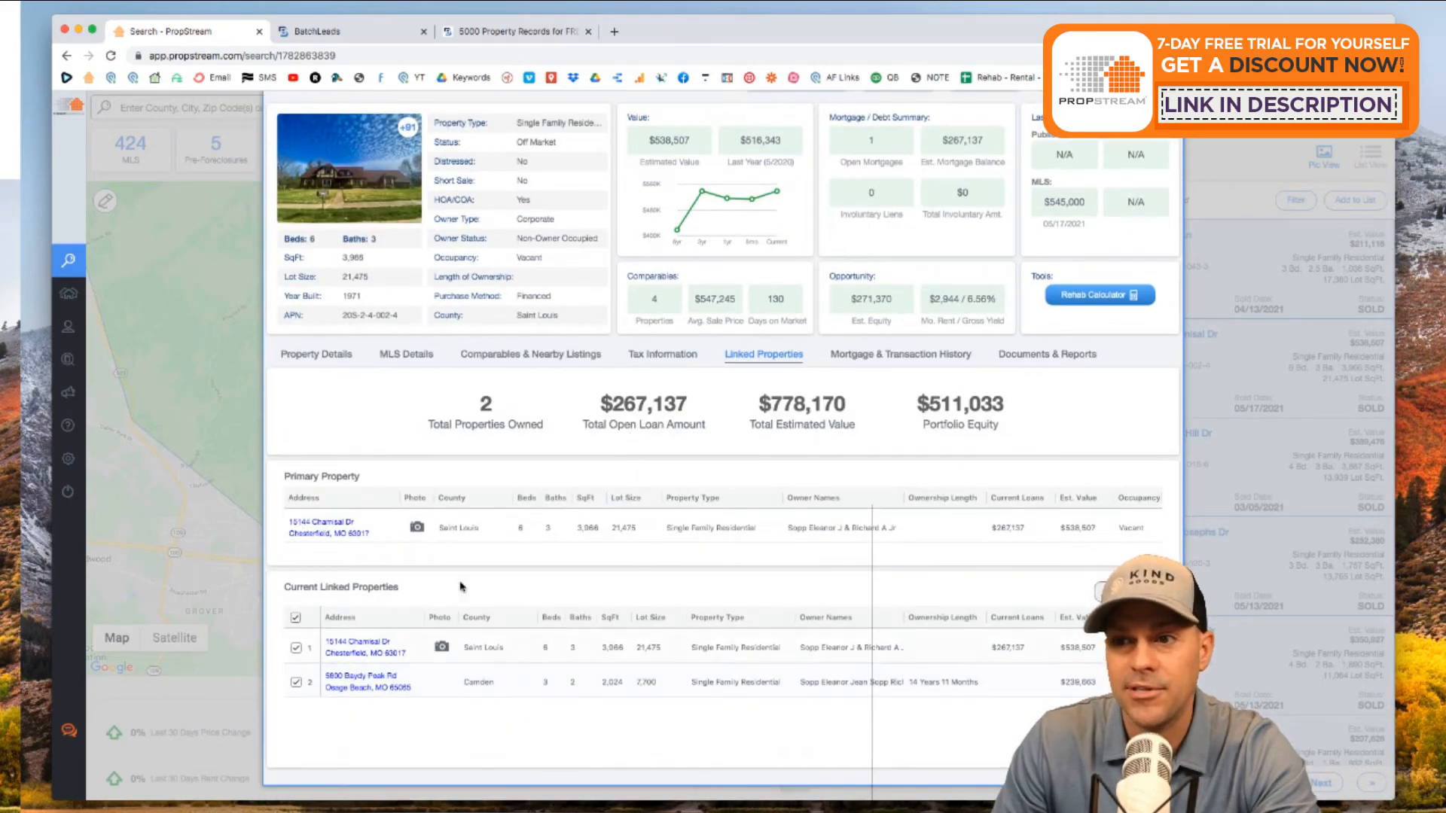
scroll(587, 522, "up", 1)
scroll(587, 522, "down", 1)
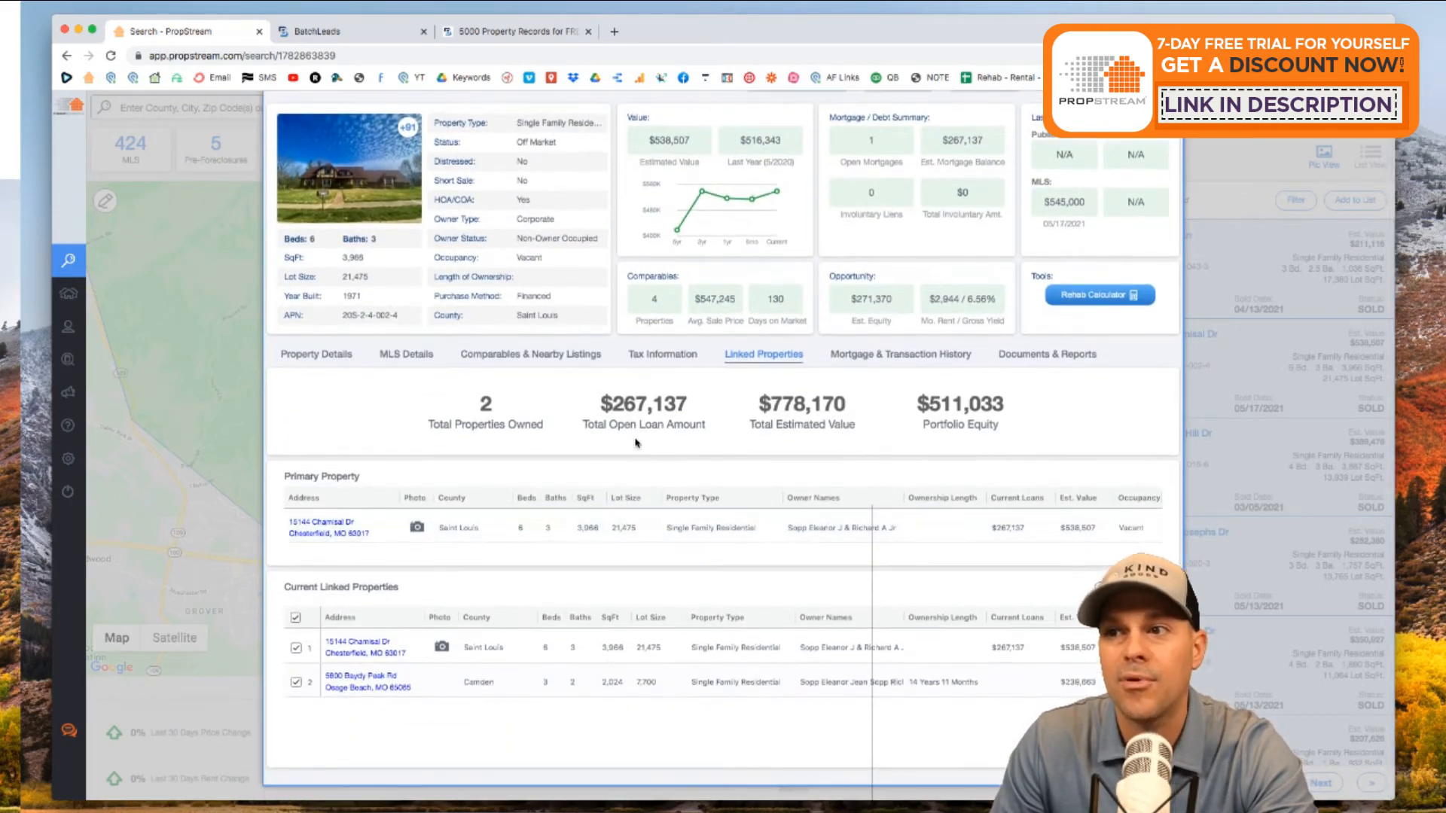
left_click_drag(673, 448, 578, 395)
left_click(881, 358)
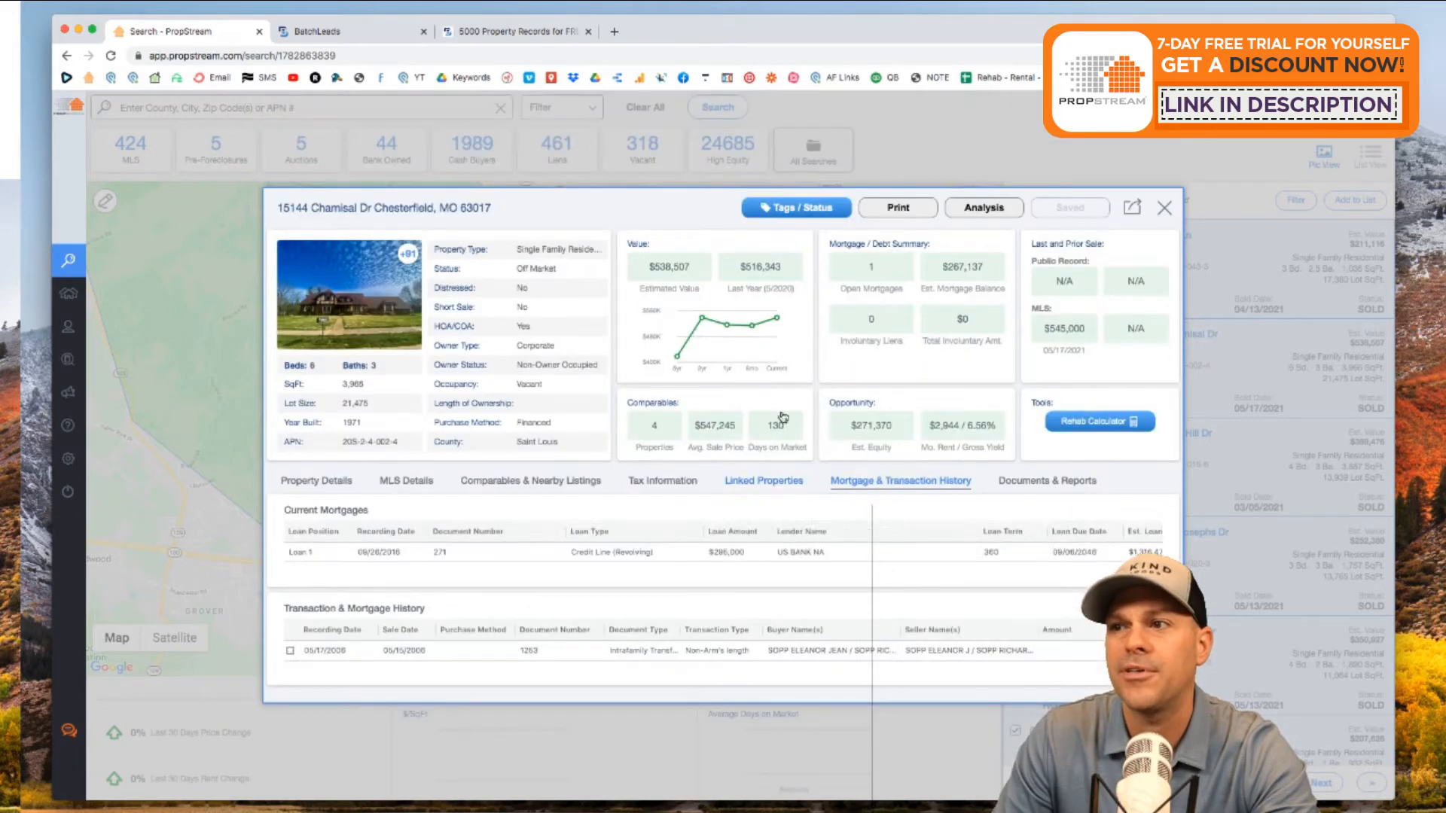
left_click(1043, 482)
left_click(1060, 172)
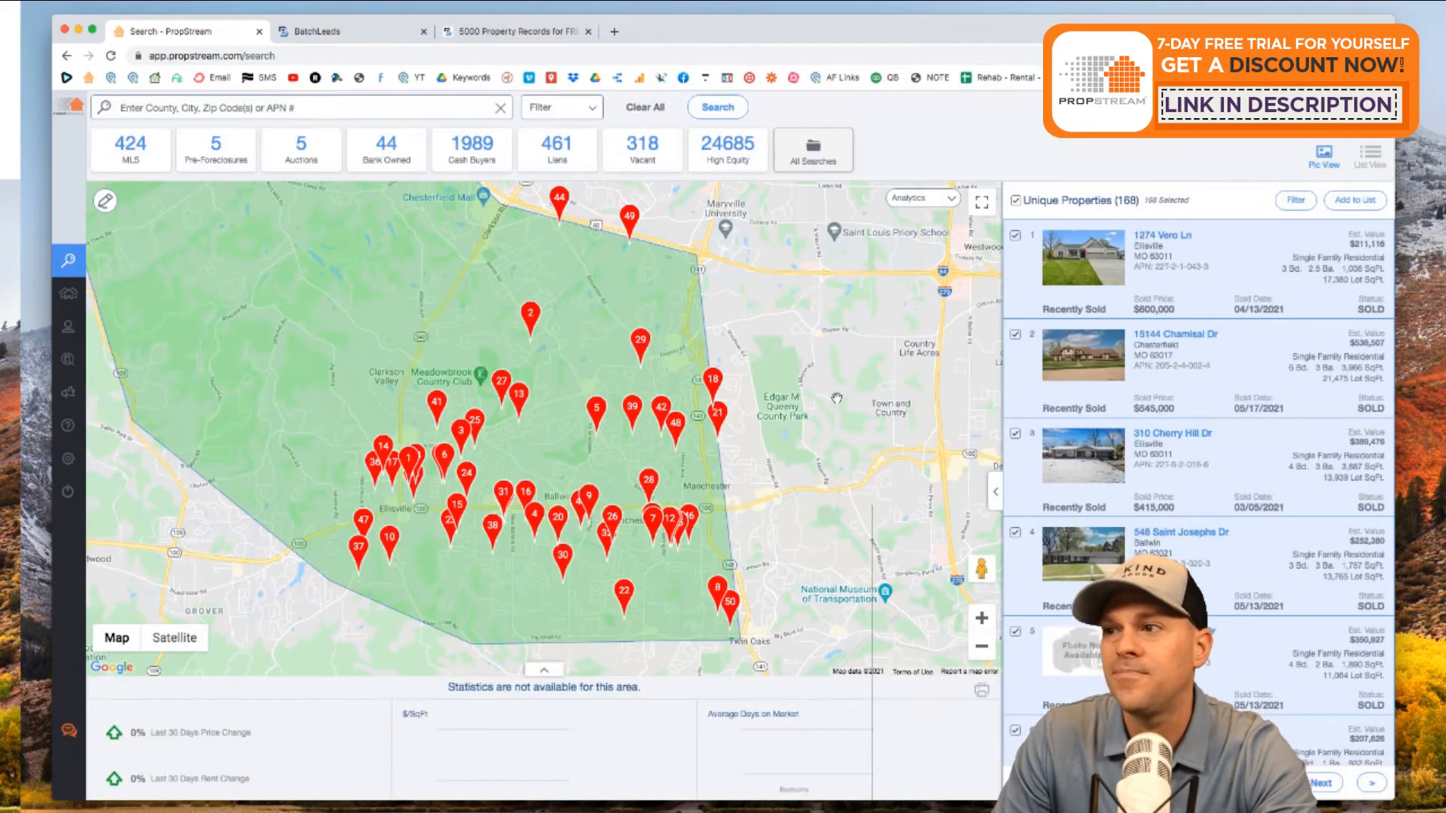
scroll(827, 399, "down", 3)
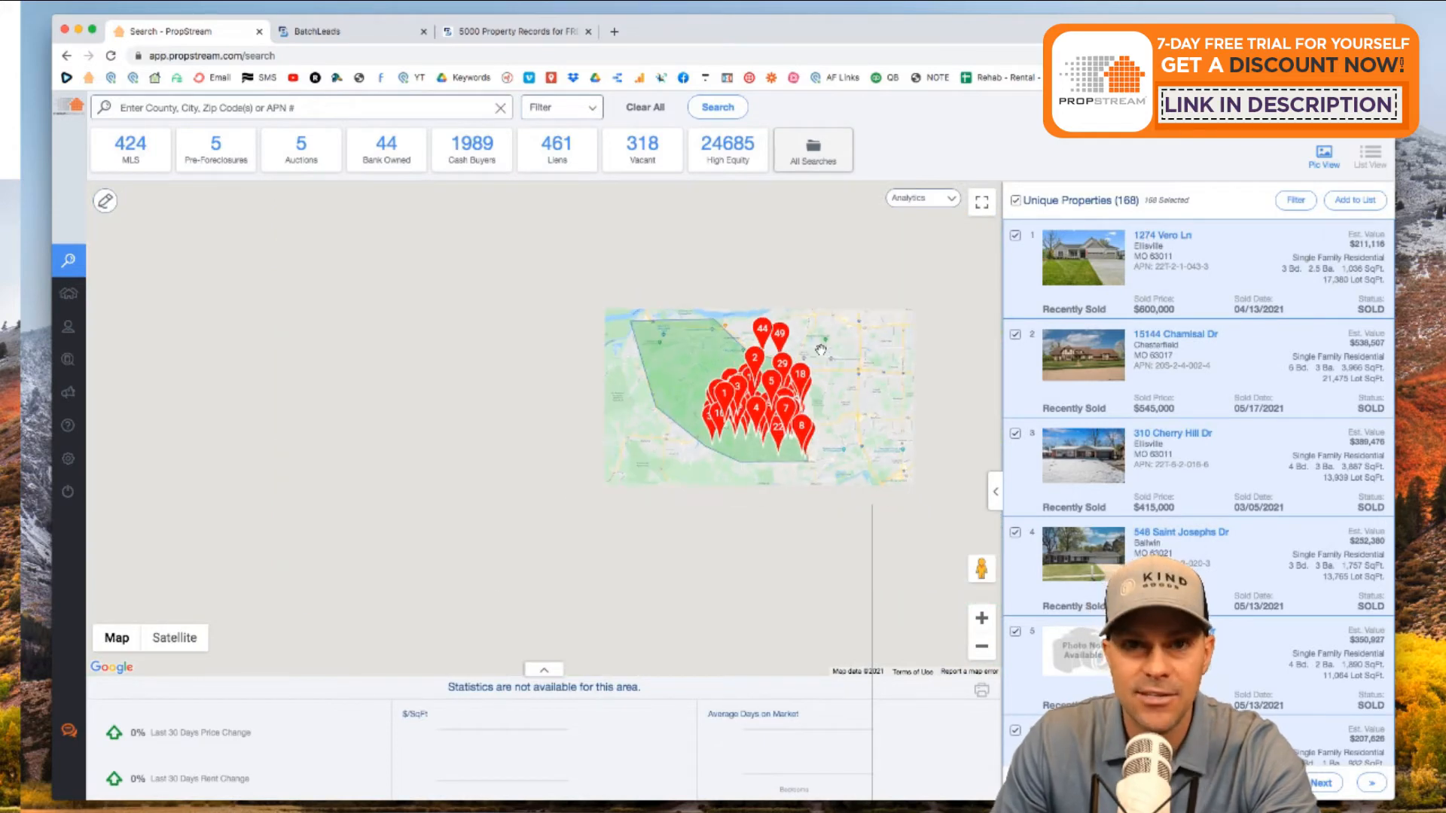
left_click_drag(819, 355, 645, 376)
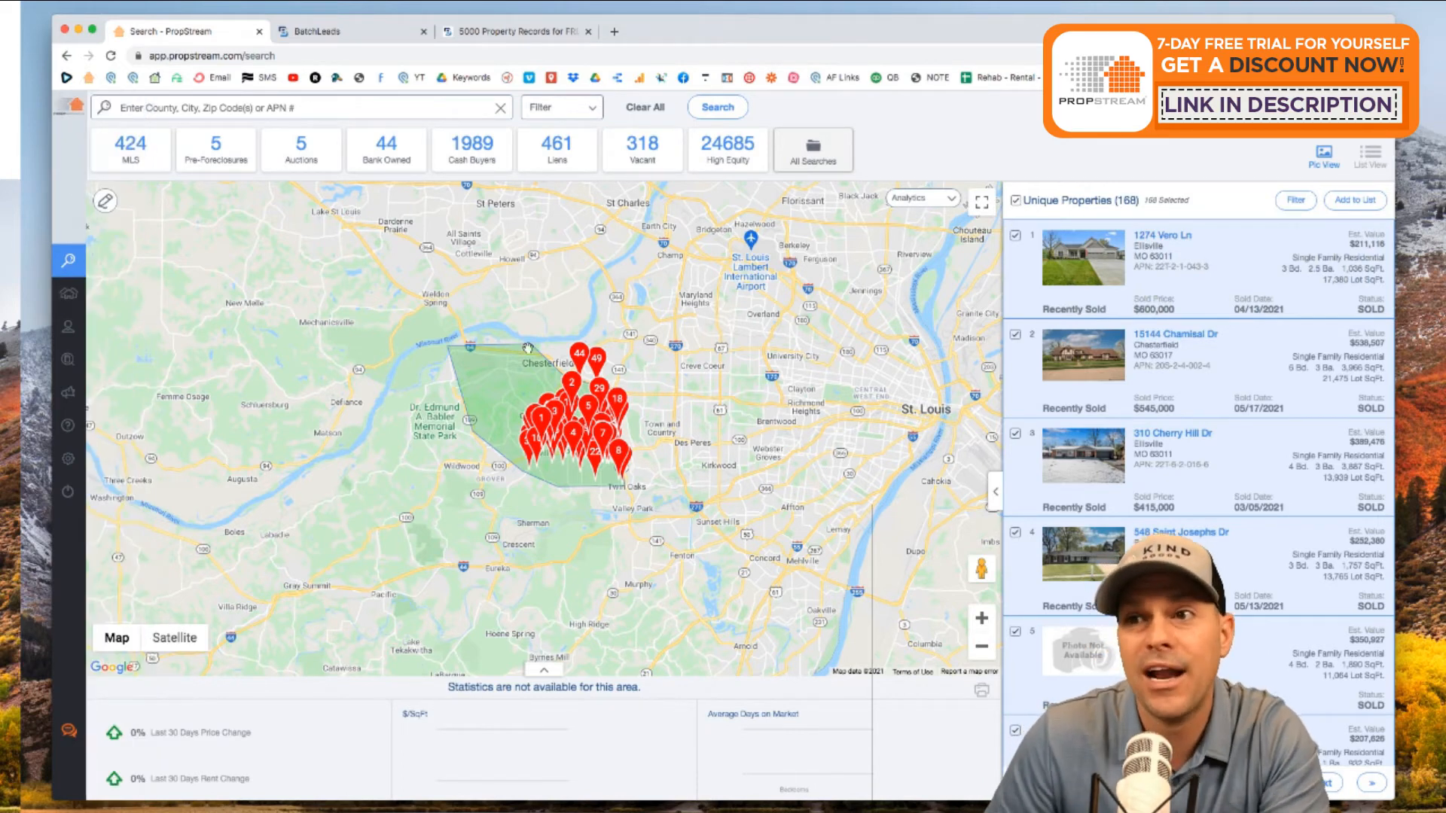
mouse_move(60, 299)
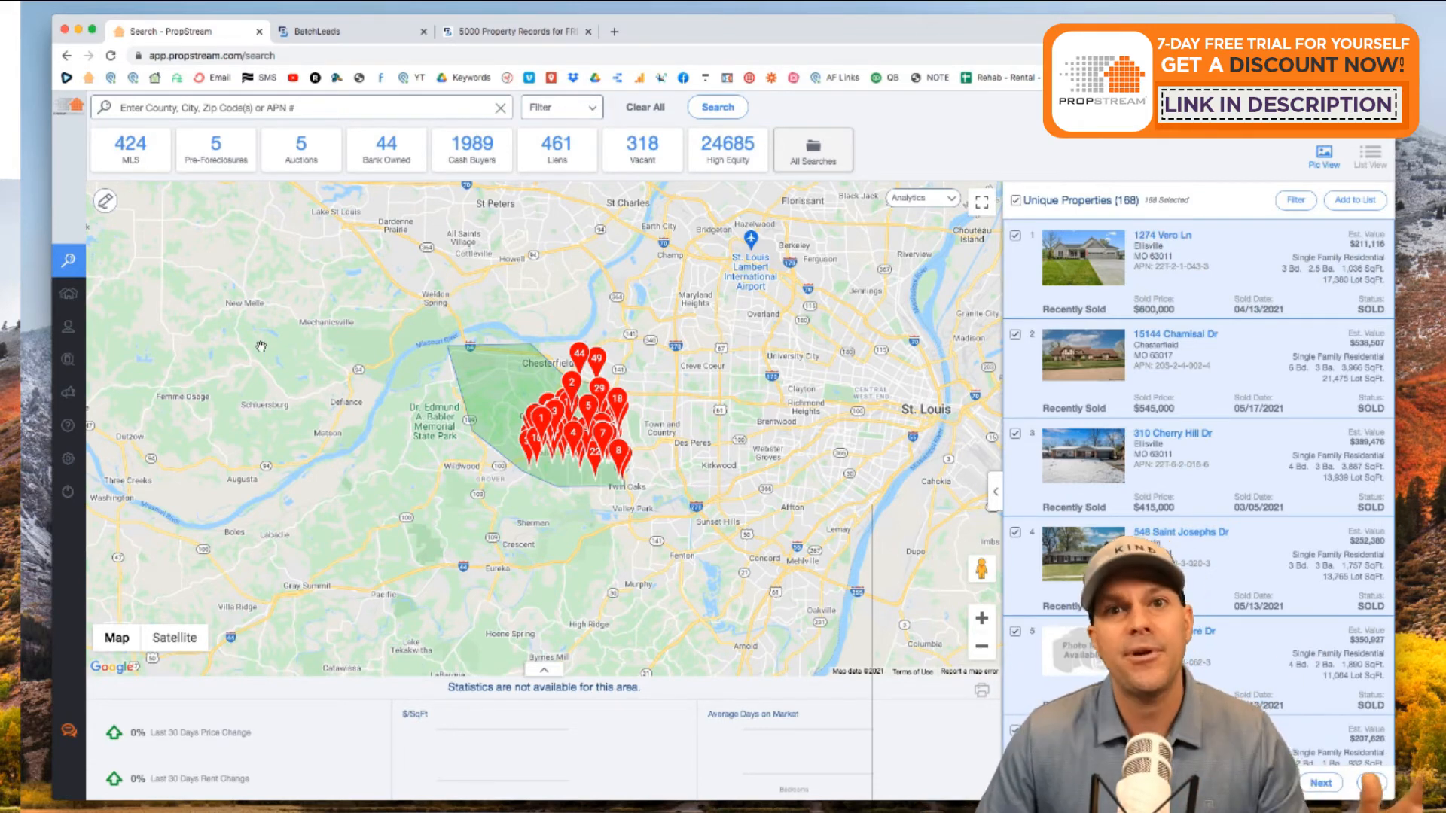
scroll(214, 359, "down", 2)
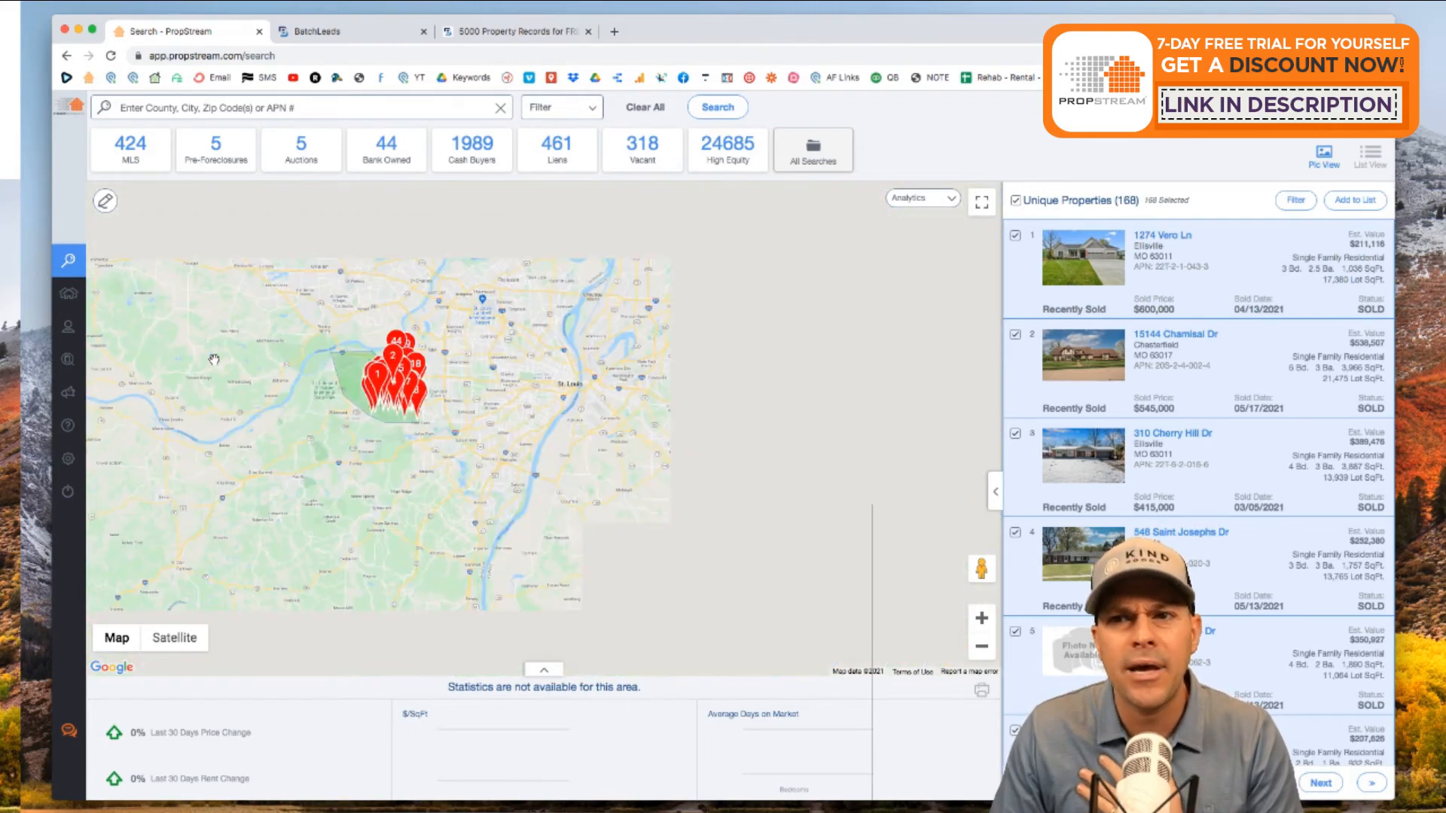
scroll(495, 421, "up", 2)
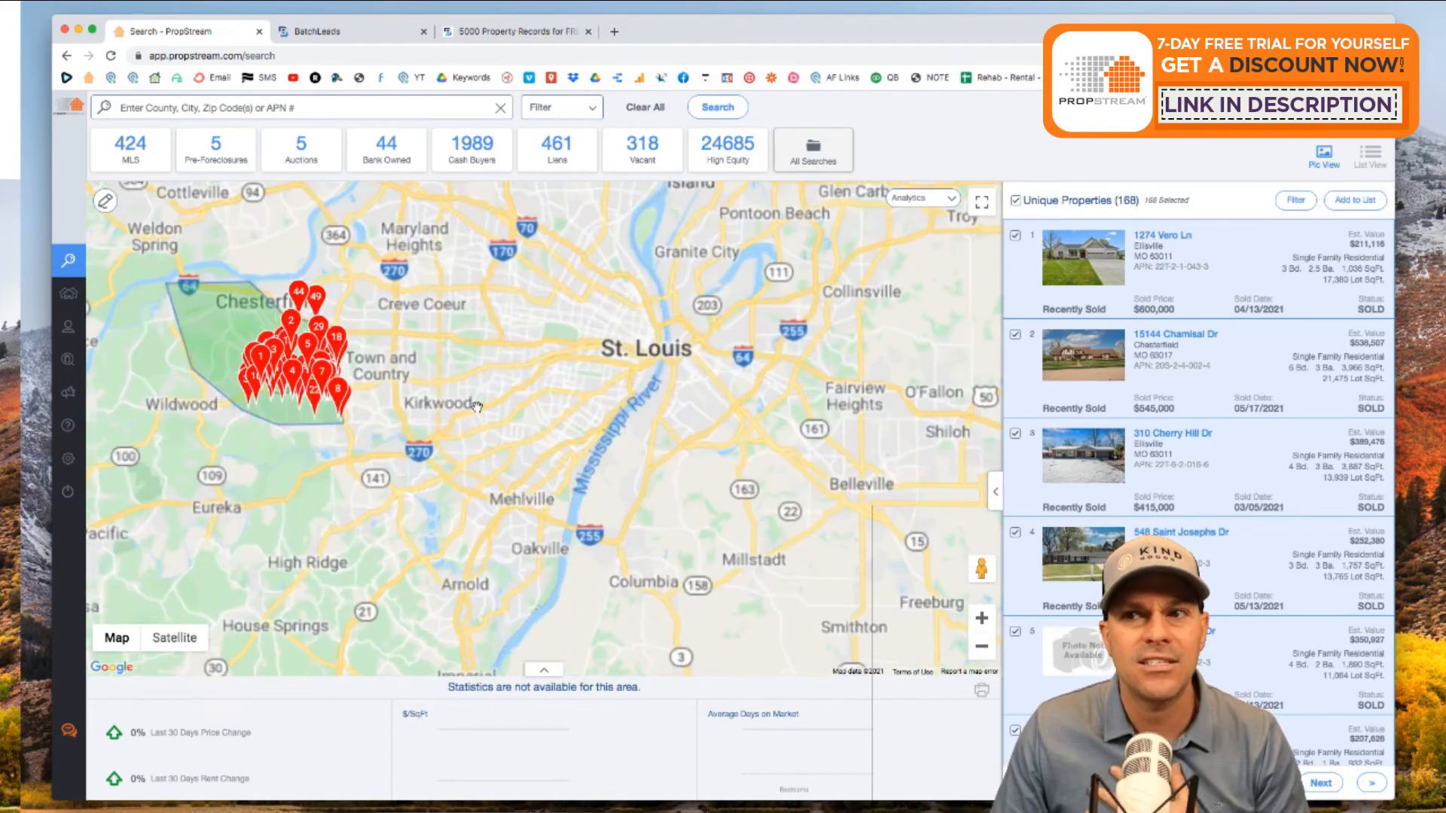
left_click_drag(419, 371, 565, 416)
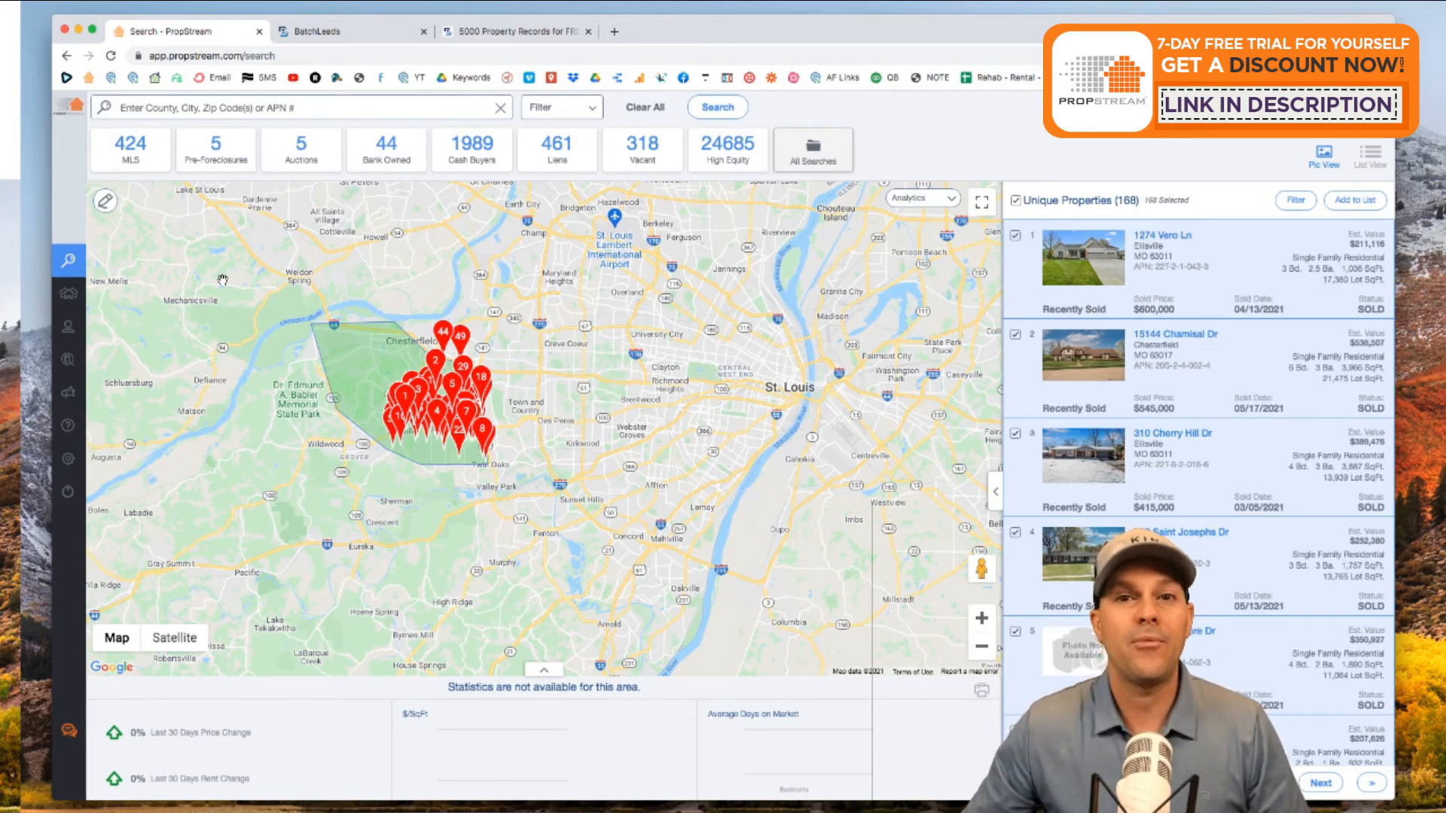
Open the saved marketing list "Vacants - Chesterfield & Ballwin" among the saved properties
mouse_move(127, 306)
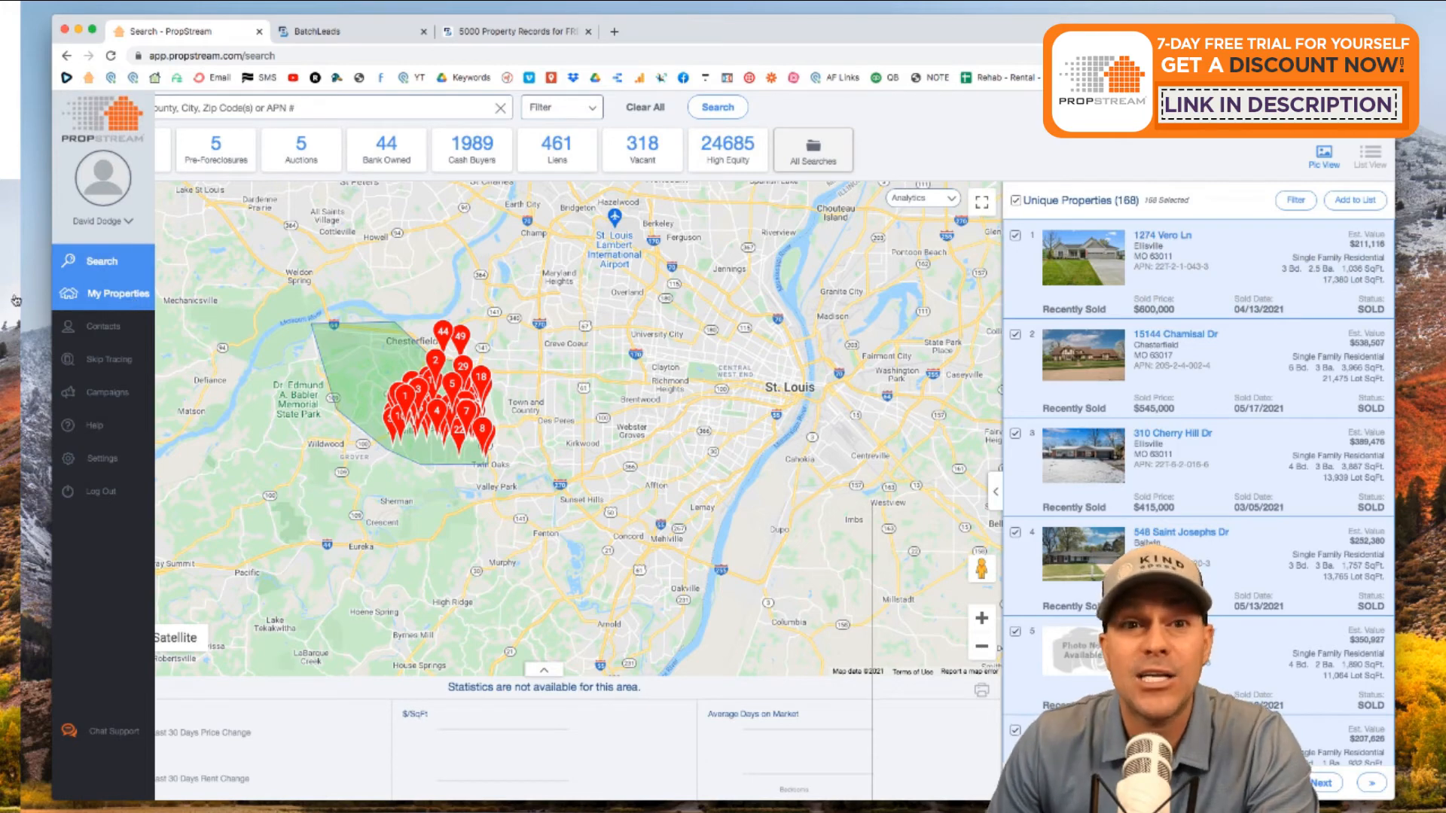
left_click(90, 298)
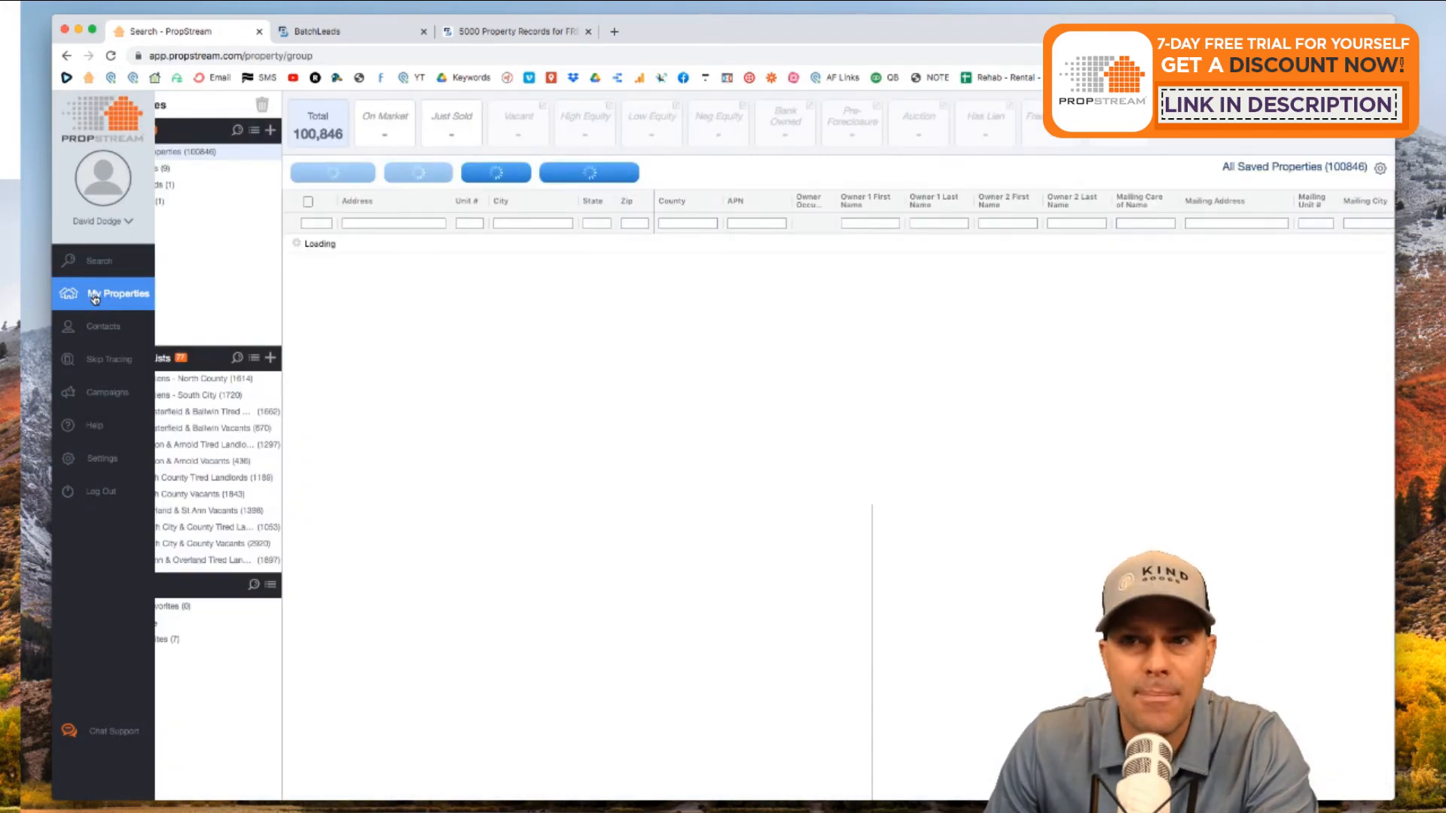
scroll(216, 449, "down", 10)
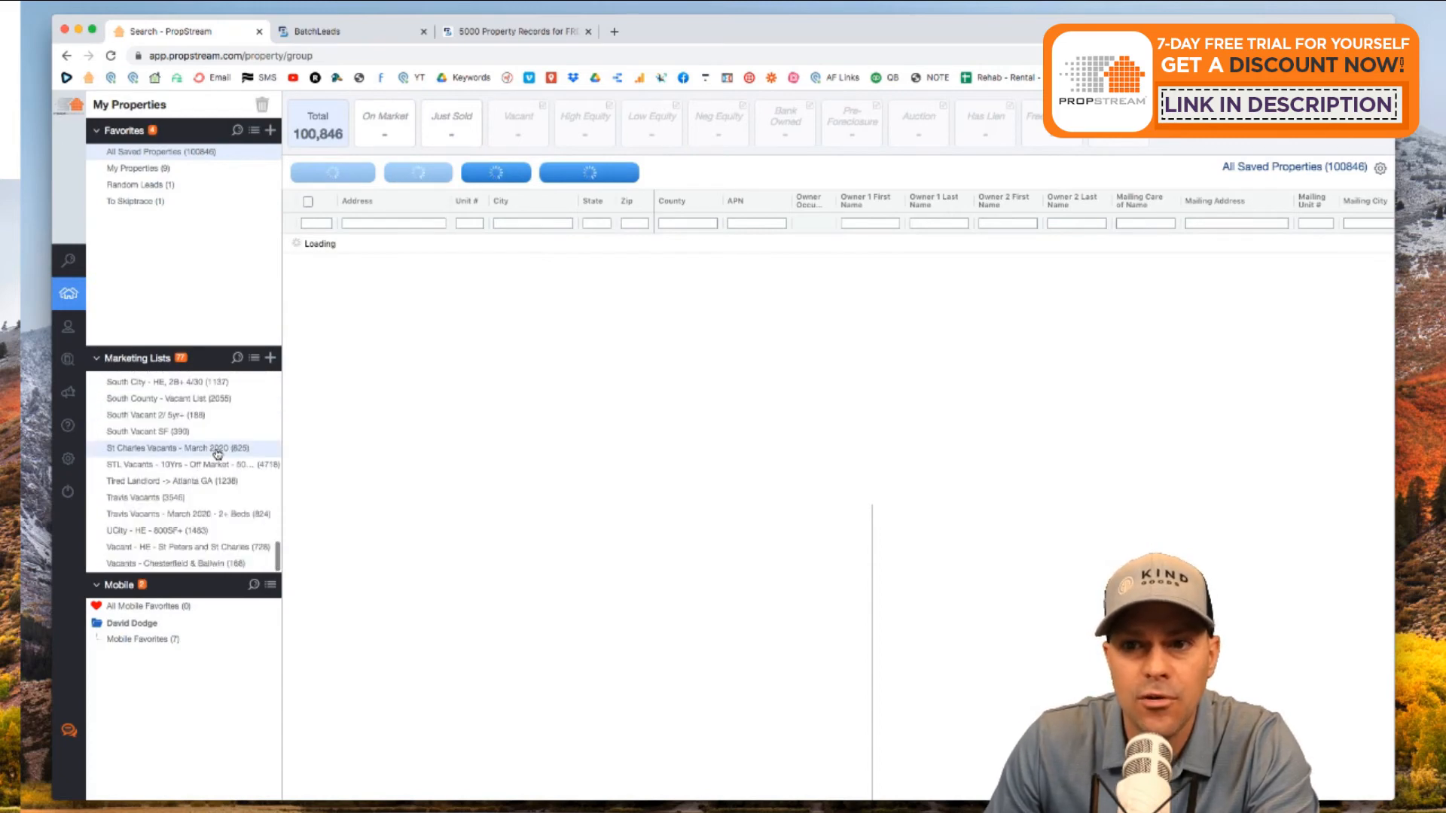
scroll(155, 503, "up", 10)
scroll(154, 489, "down", 10)
scroll(150, 460, "down", 3)
left_click(148, 565)
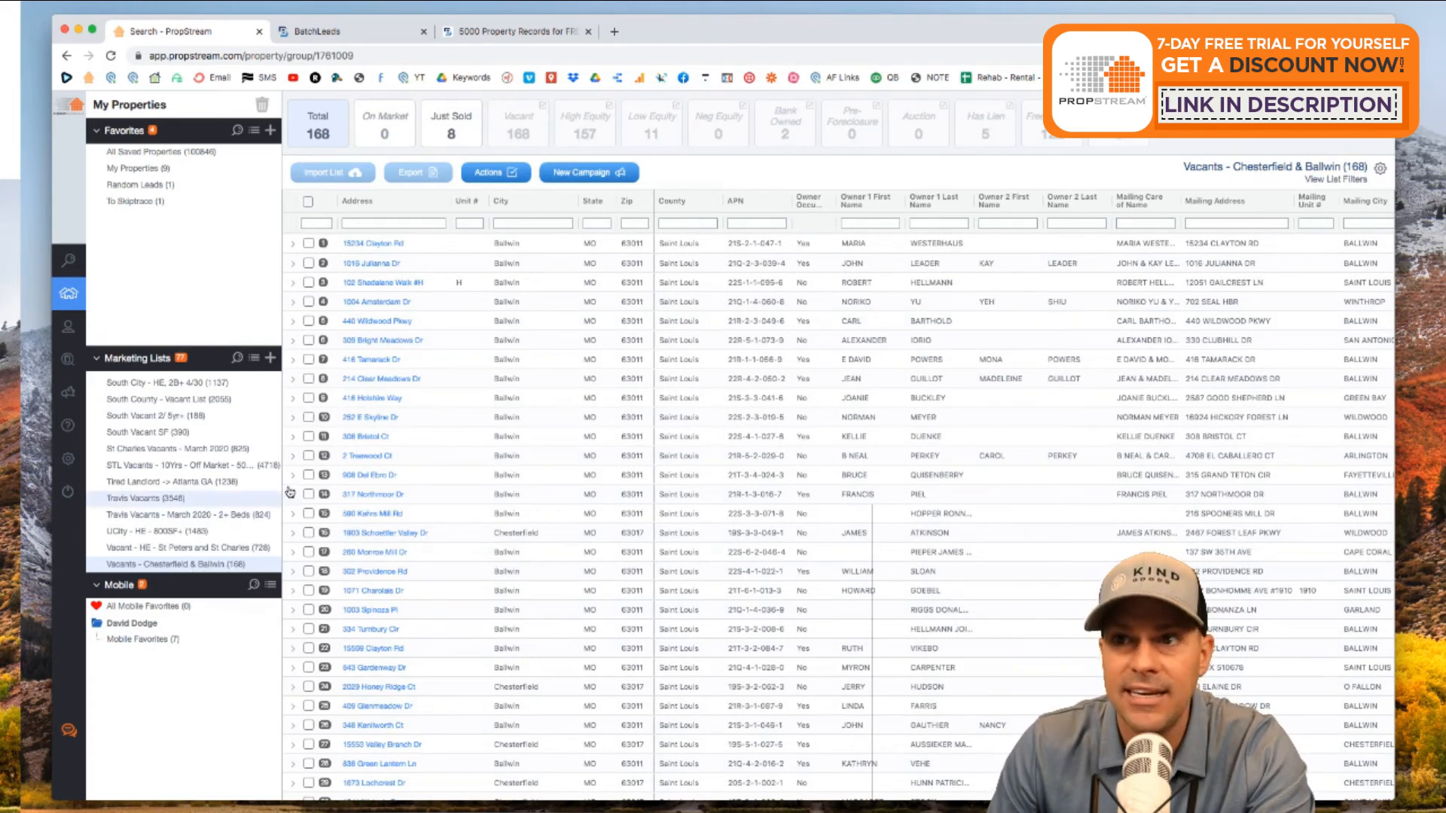
Export all properties in the "Vacants - Chesterfield & Ballwin" list to a spreadsheet file and dismiss the confirmation
left_click(308, 202)
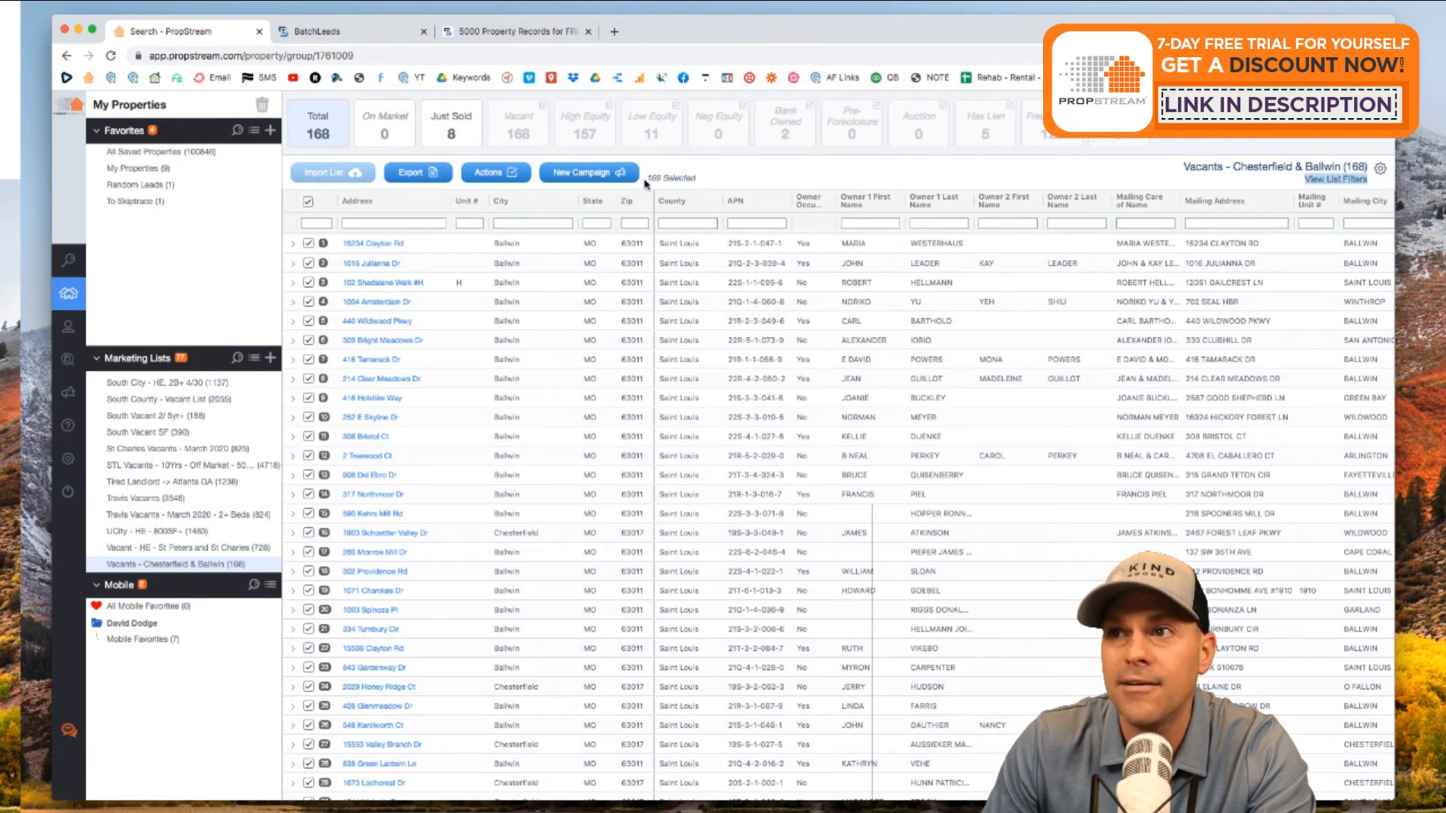
left_click(410, 174)
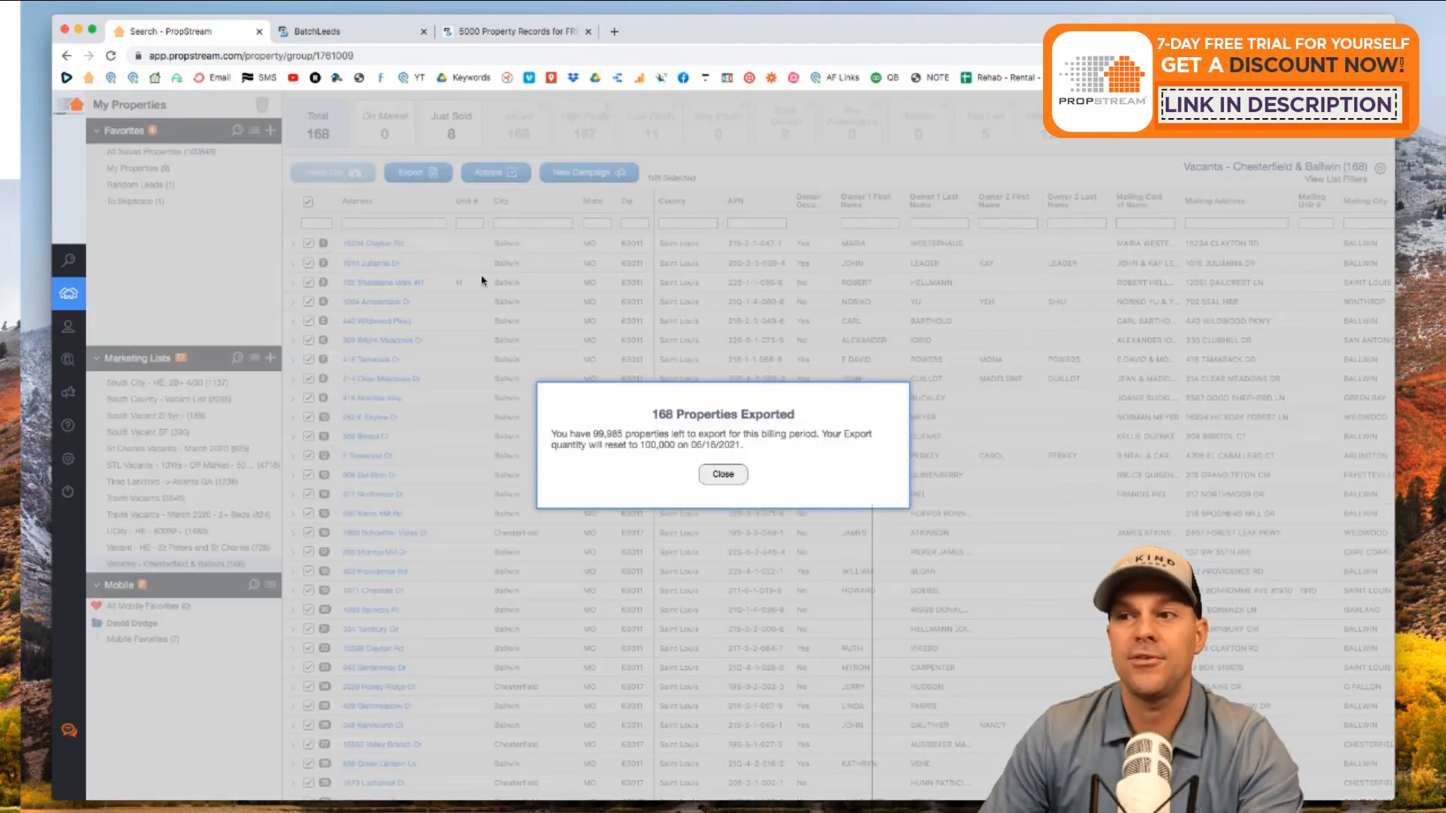
left_click(721, 456)
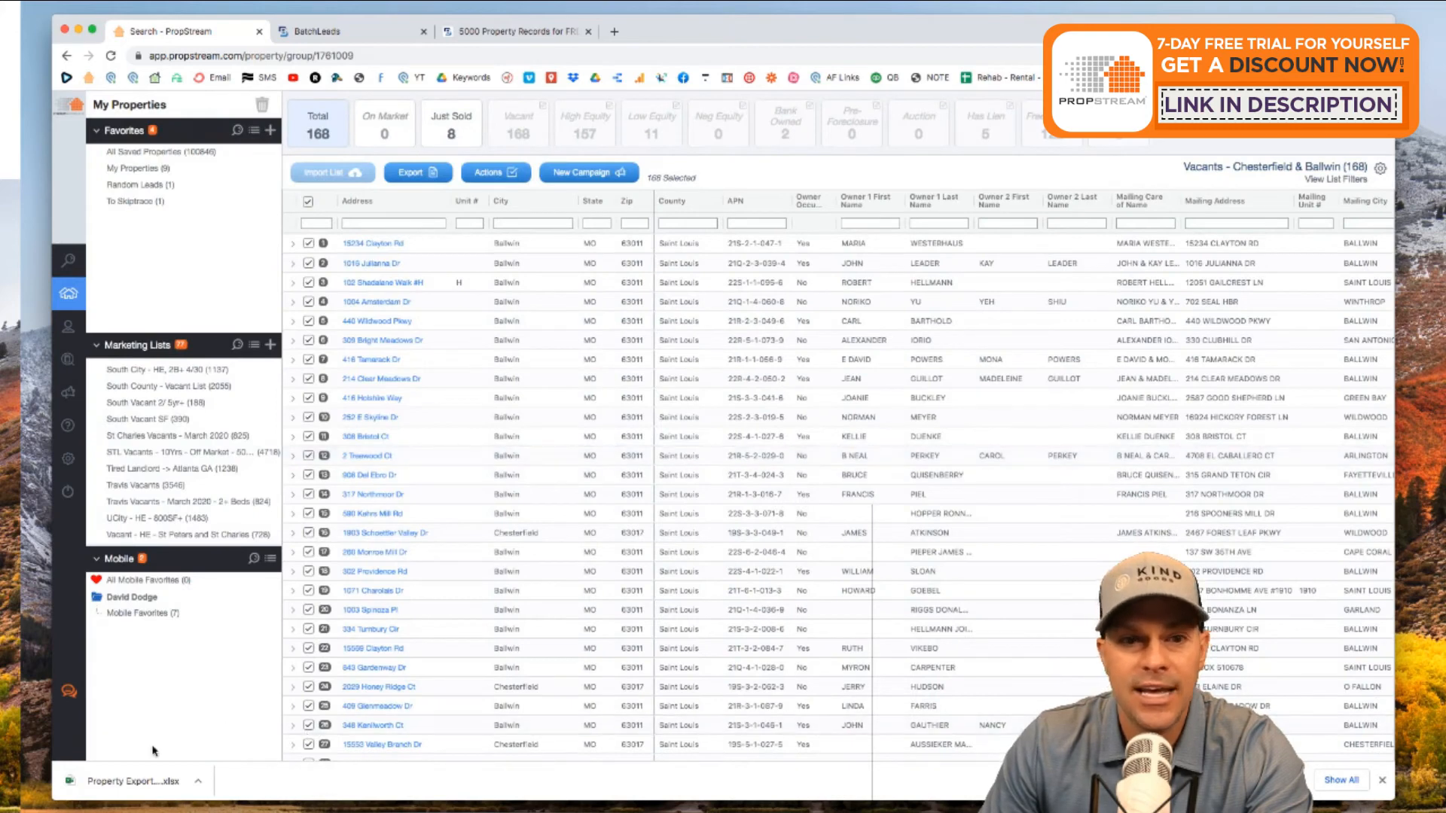